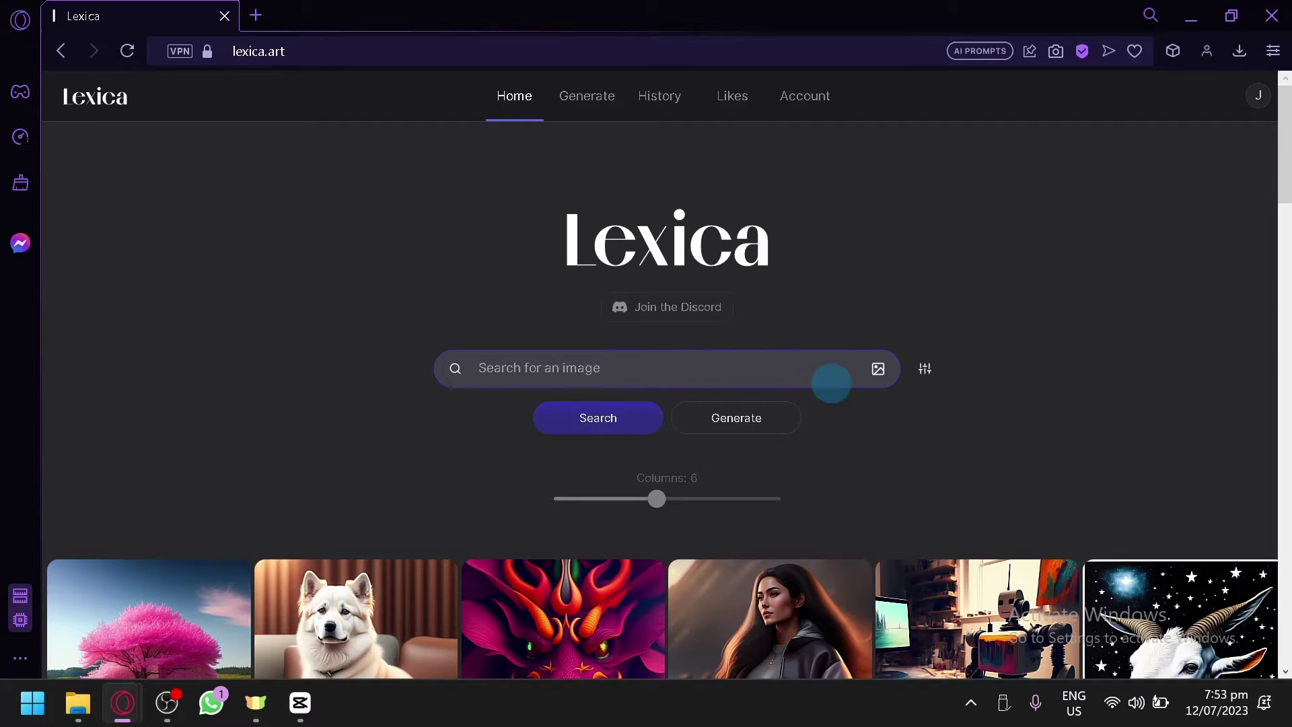
- Search Lexica's gallery for 'persian cat'
scroll(831, 382, down, 4)
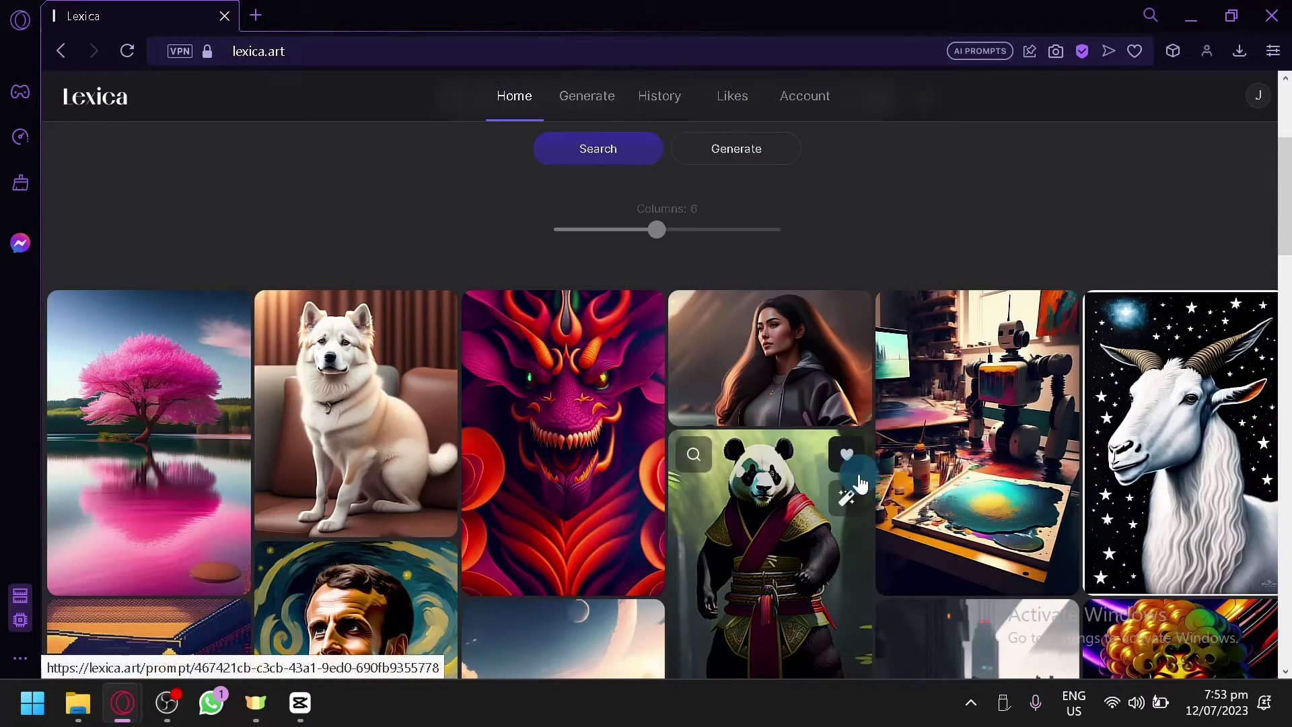
scroll(821, 428, up, 2)
scroll(820, 428, up, 2)
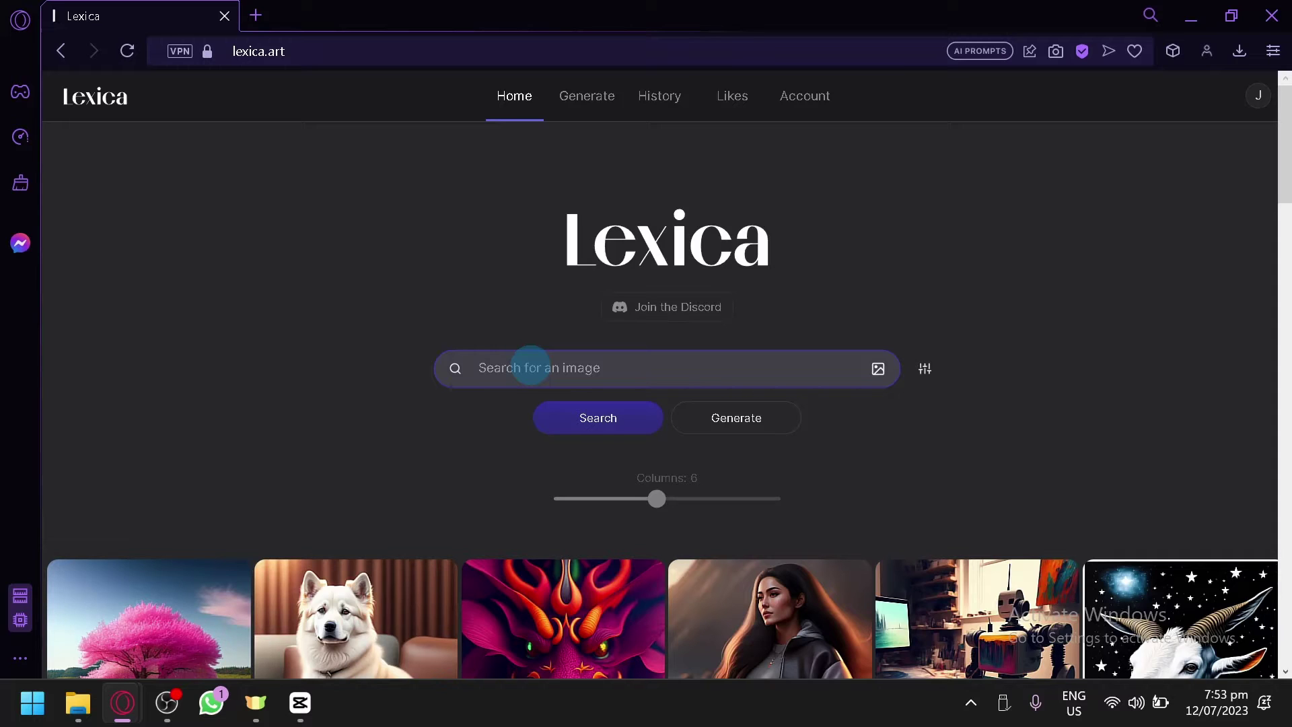
text(persian cat)
click(590, 424)
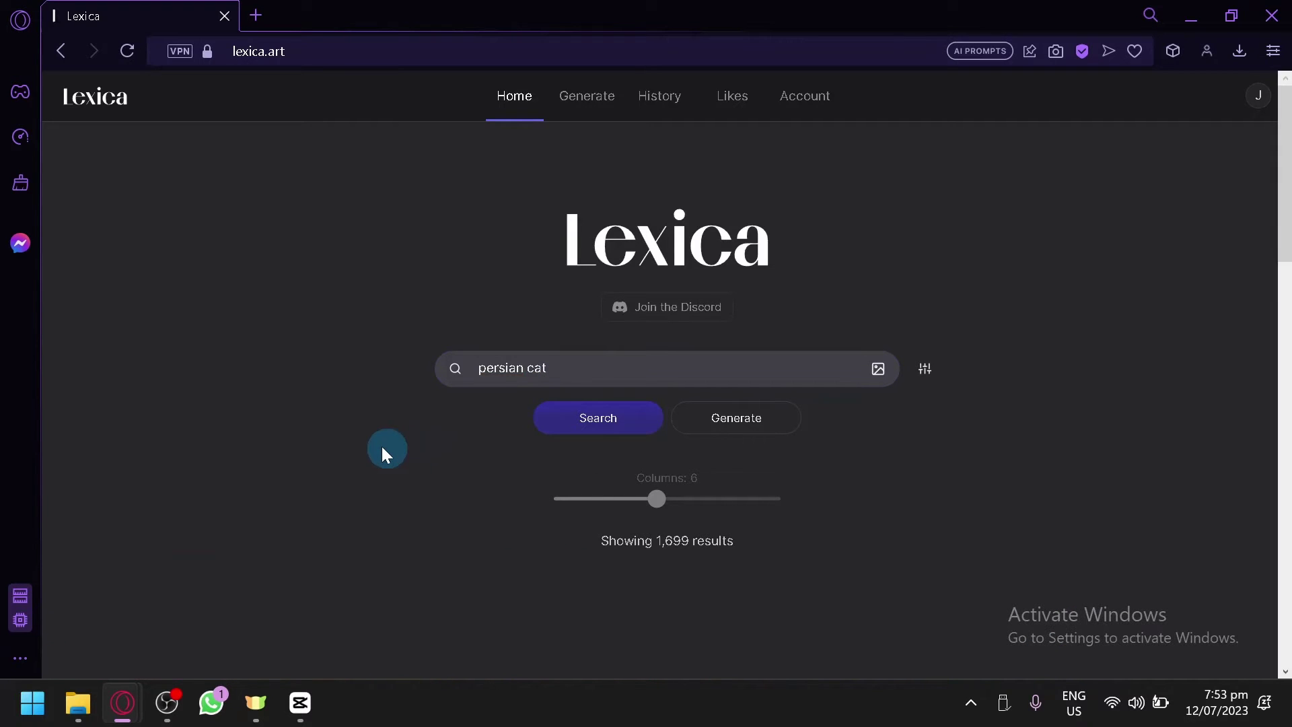
- Scroll through the 1,699 Persian cat results
scroll(344, 437, down, 4)
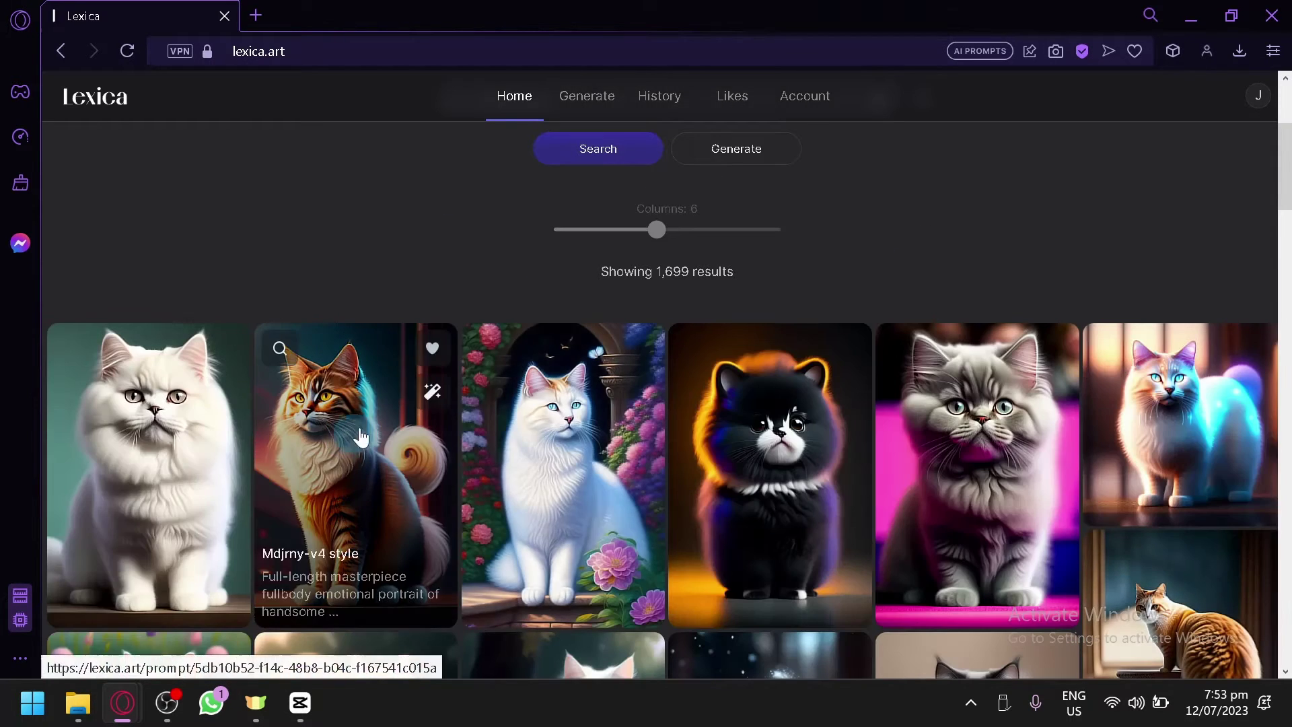
scroll(414, 277, down, 2)
scroll(527, 355, down, 4)
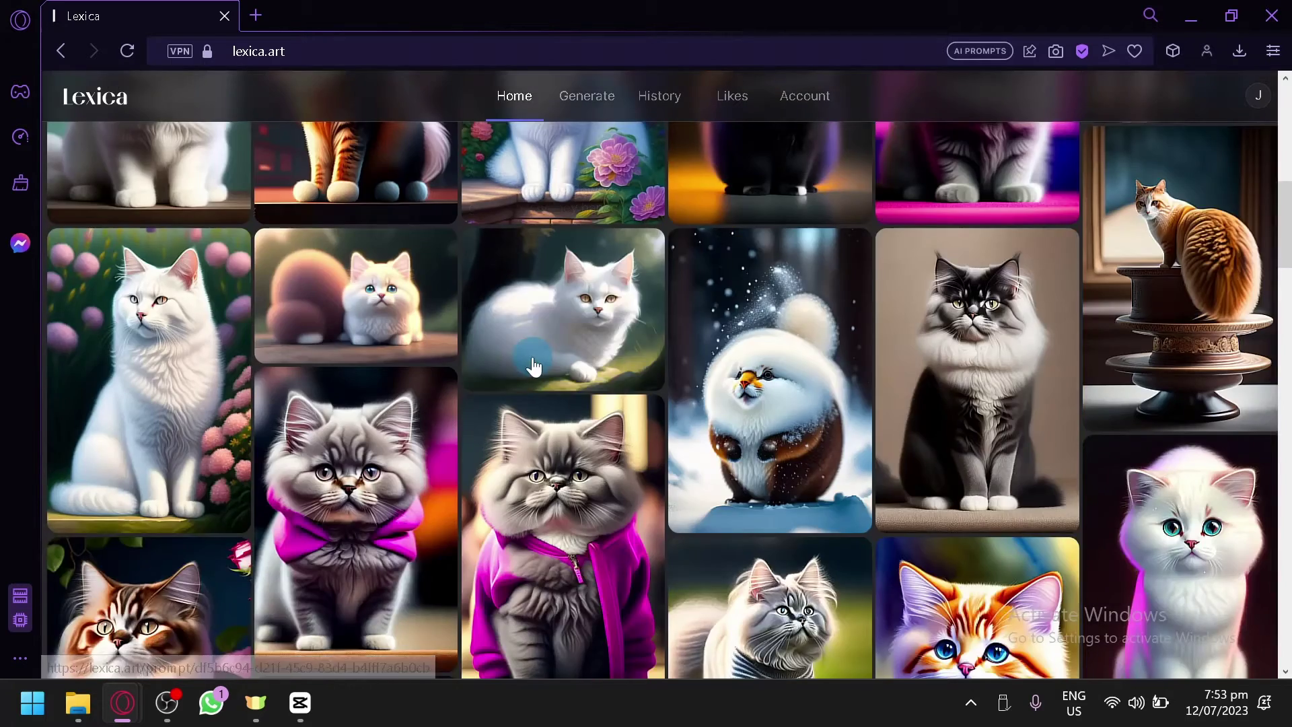
scroll(528, 282, up, 8)
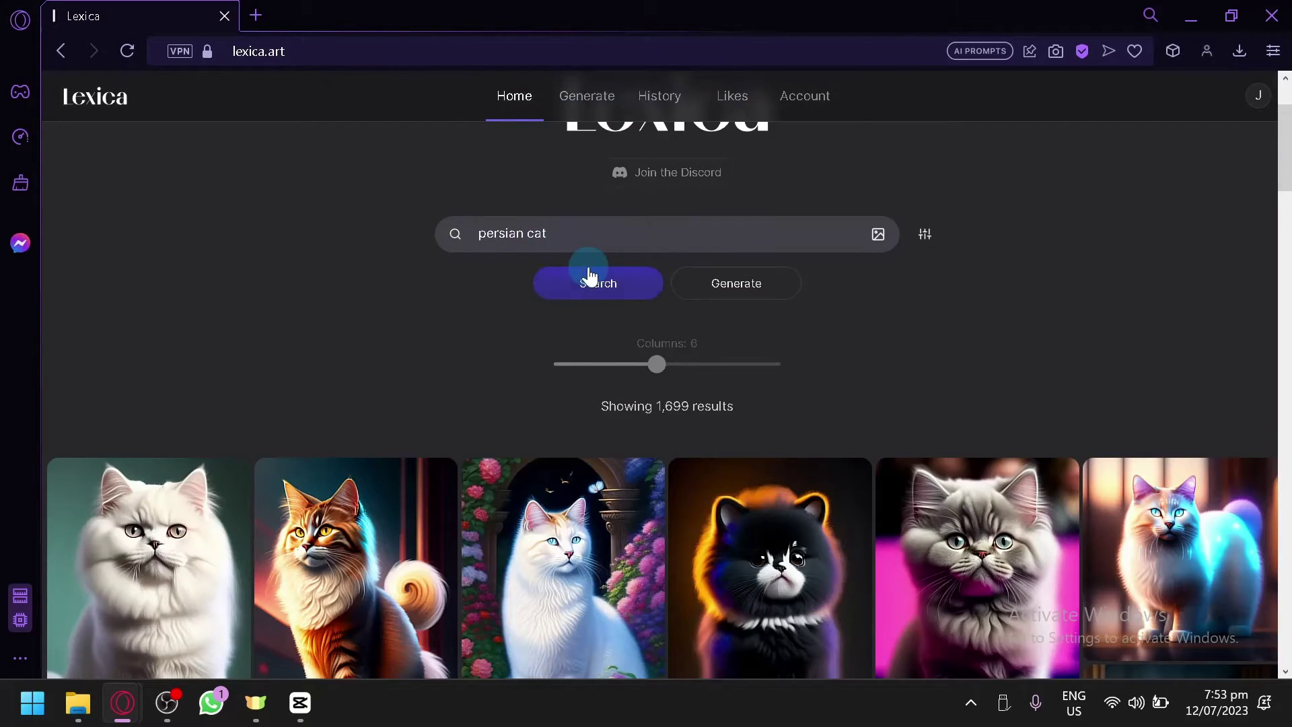
scroll(589, 276, up, 2)
drag(563, 368, 450, 367)
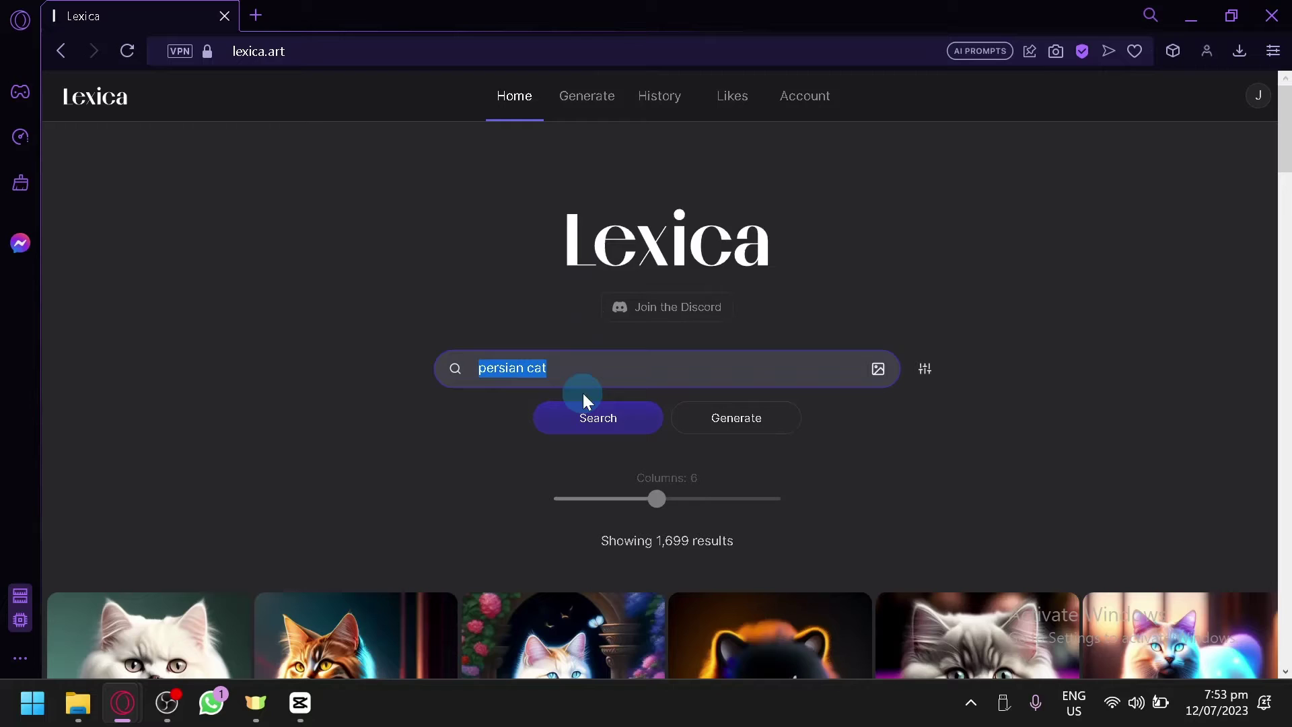
scroll(571, 371, down, 10)
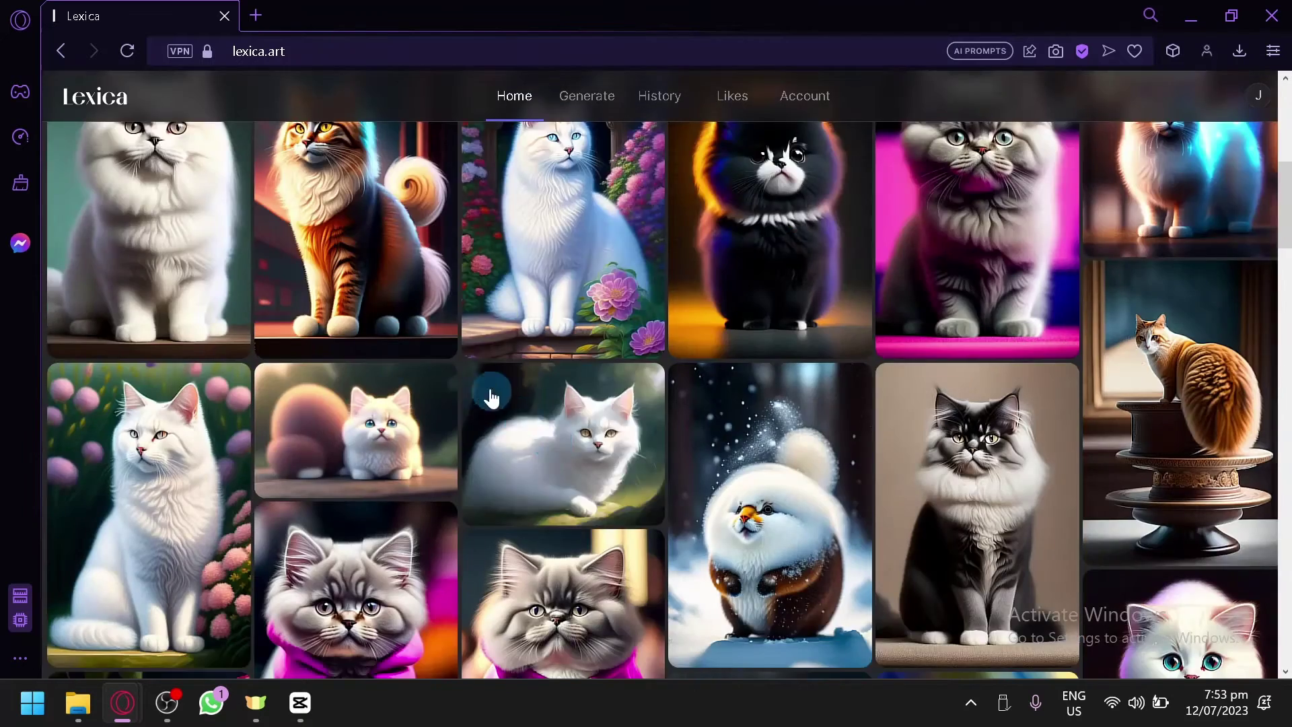
scroll(939, 399, down, 10)
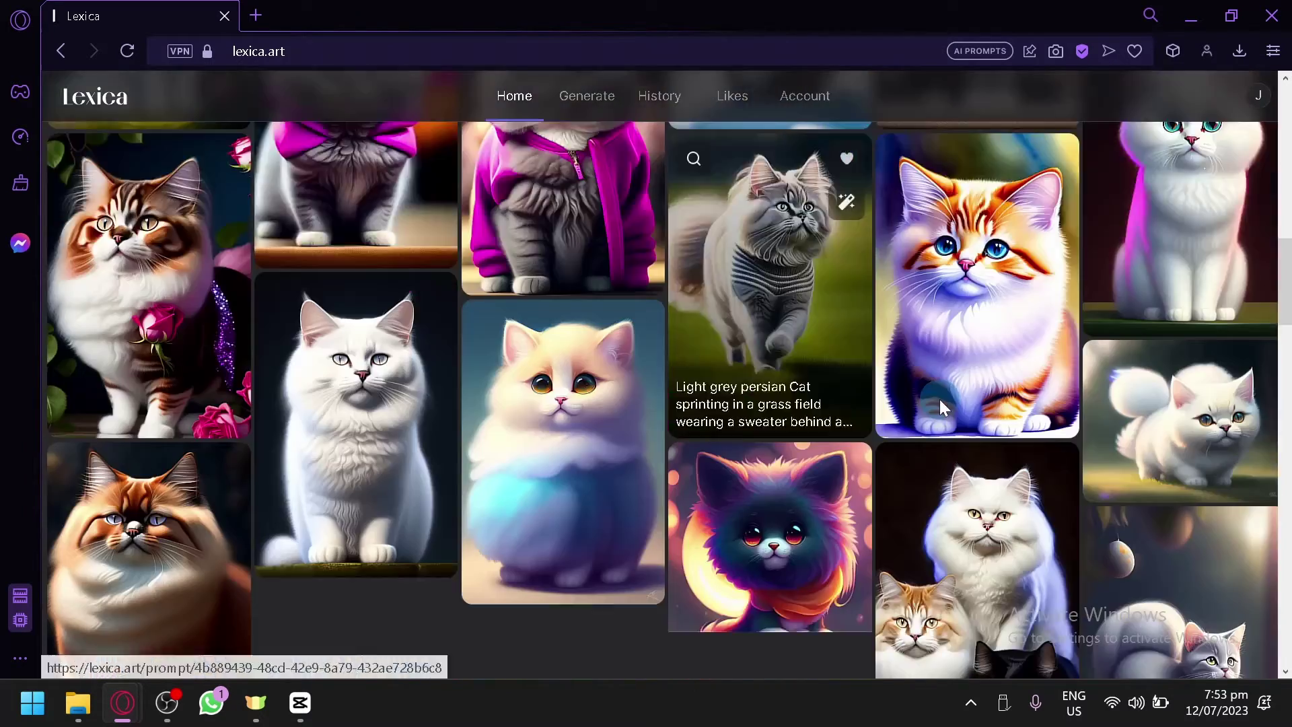
scroll(451, 404, down, 4)
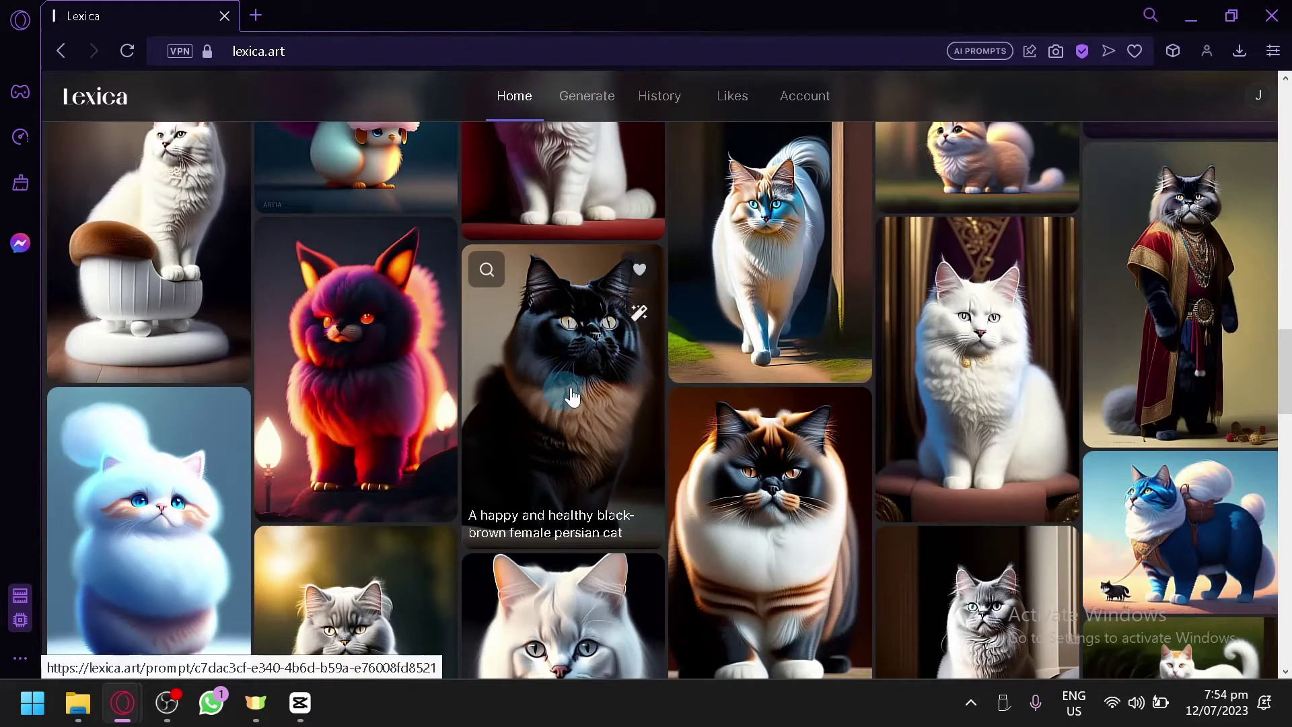
scroll(606, 363, down, 4)
scroll(672, 341, down, 4)
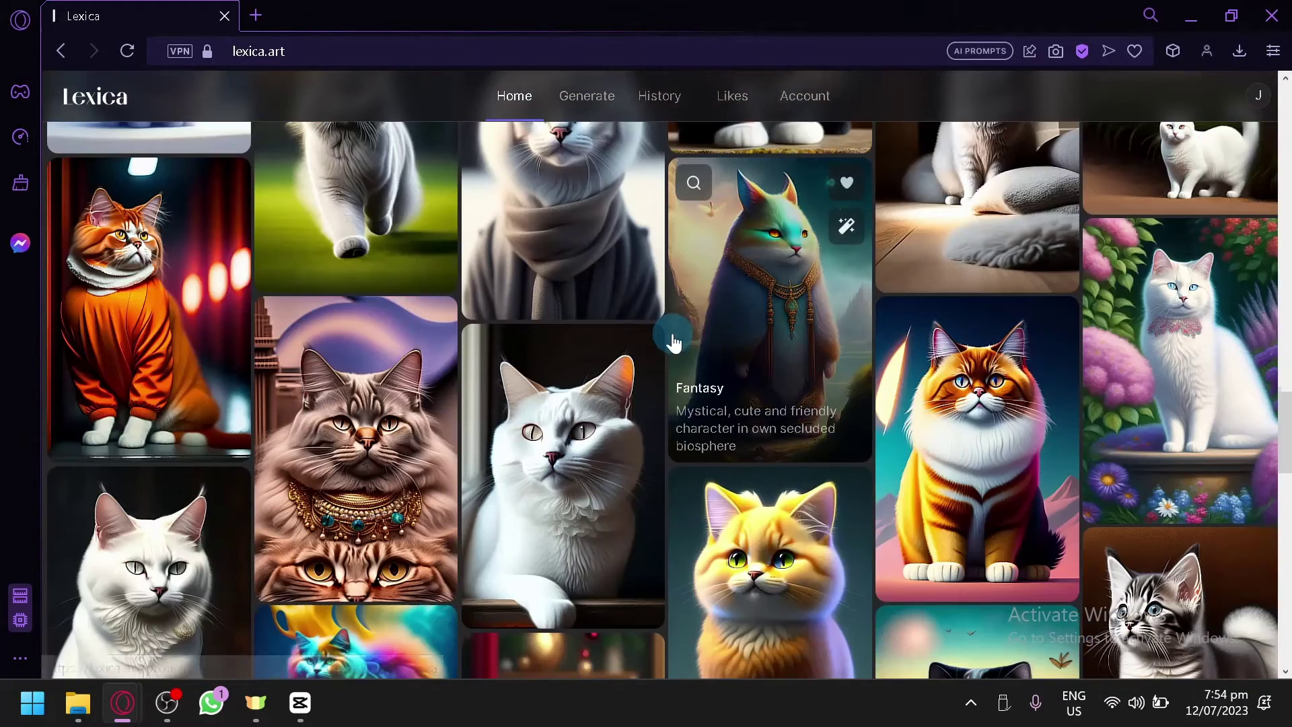
scroll(802, 404, down, 2)
scroll(822, 451, down, 4)
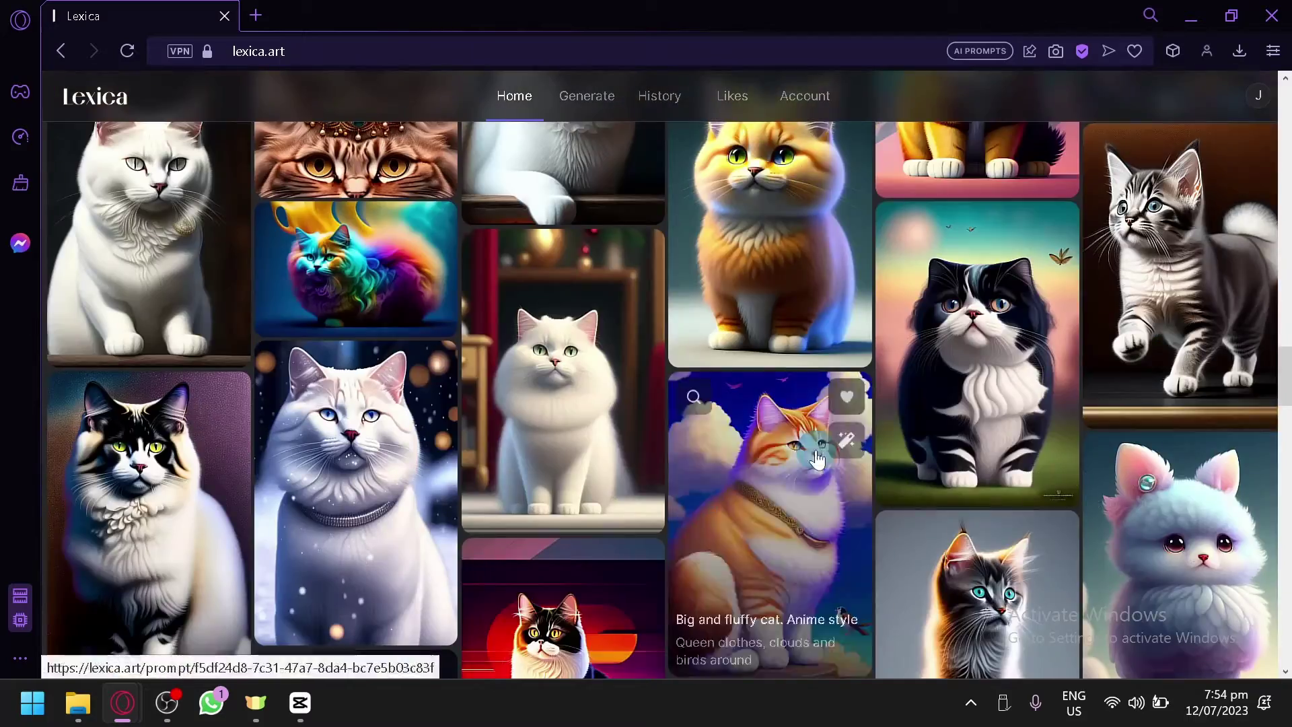
scroll(875, 448, up, 2)
scroll(899, 451, up, 15)
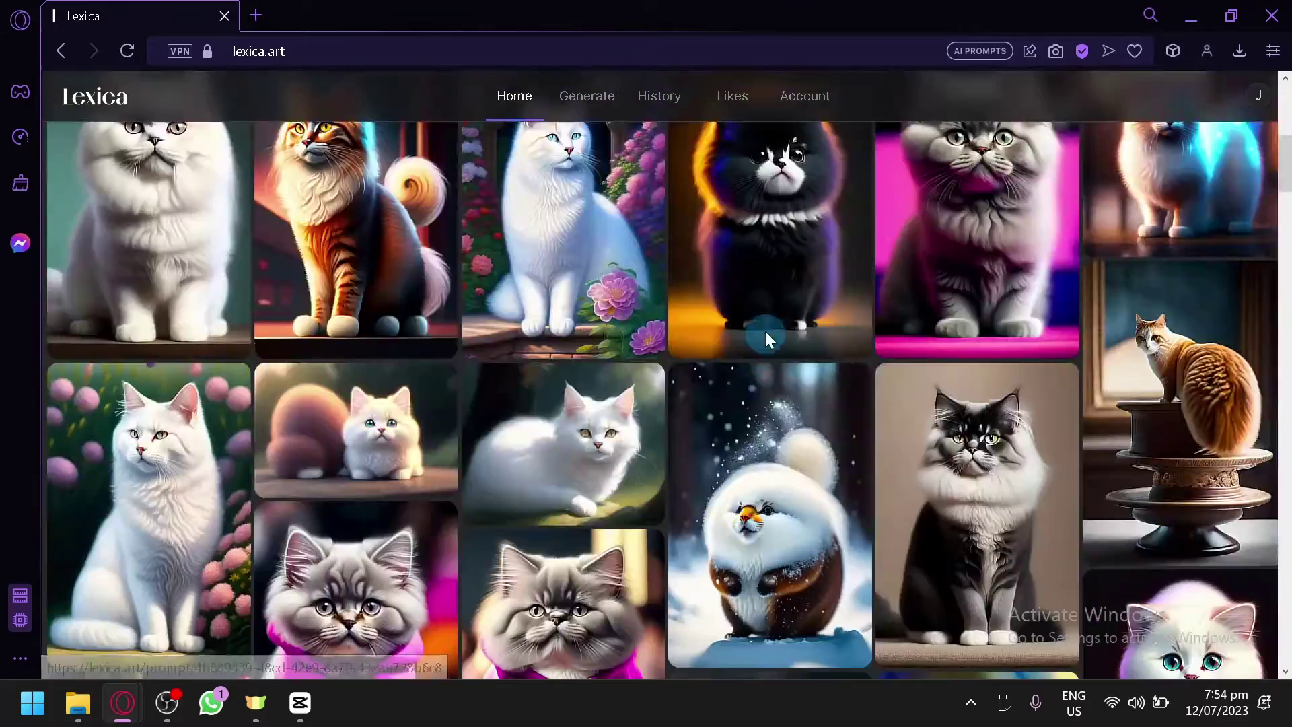
- Replace the search text with 'giant king' and run the search
triple_click(655, 357)
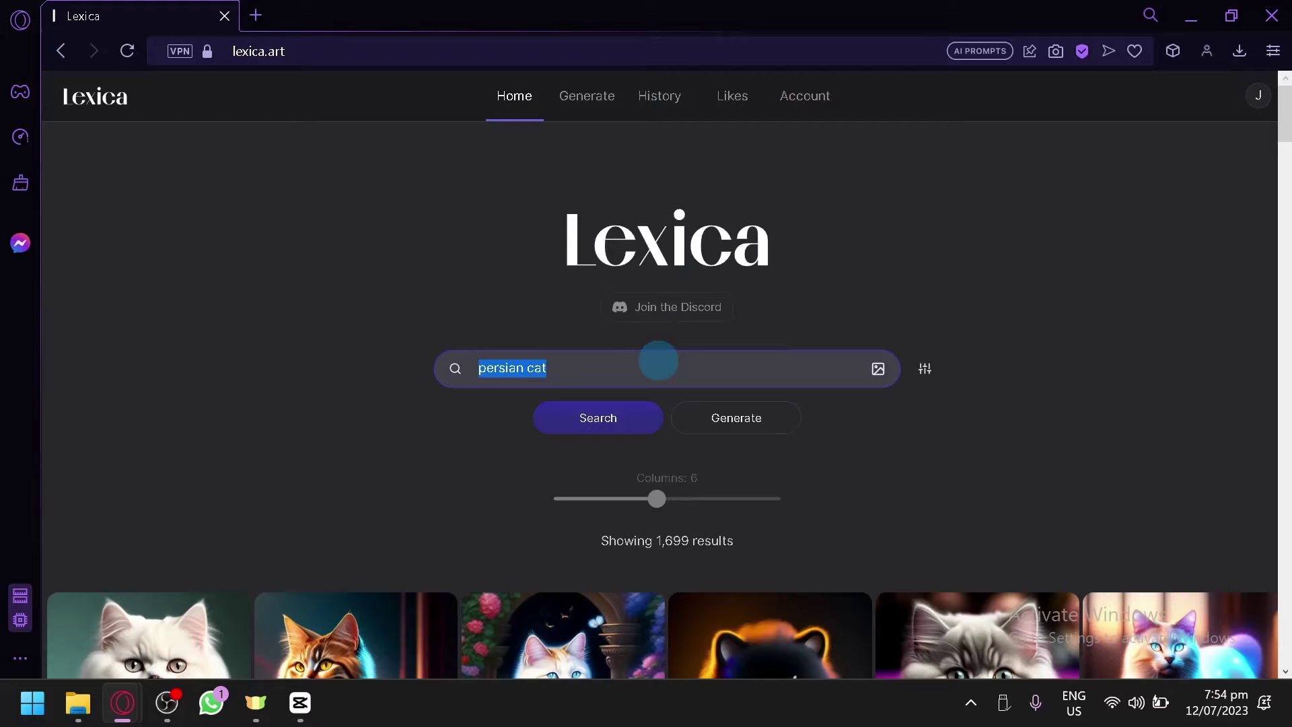
text(giant ki)
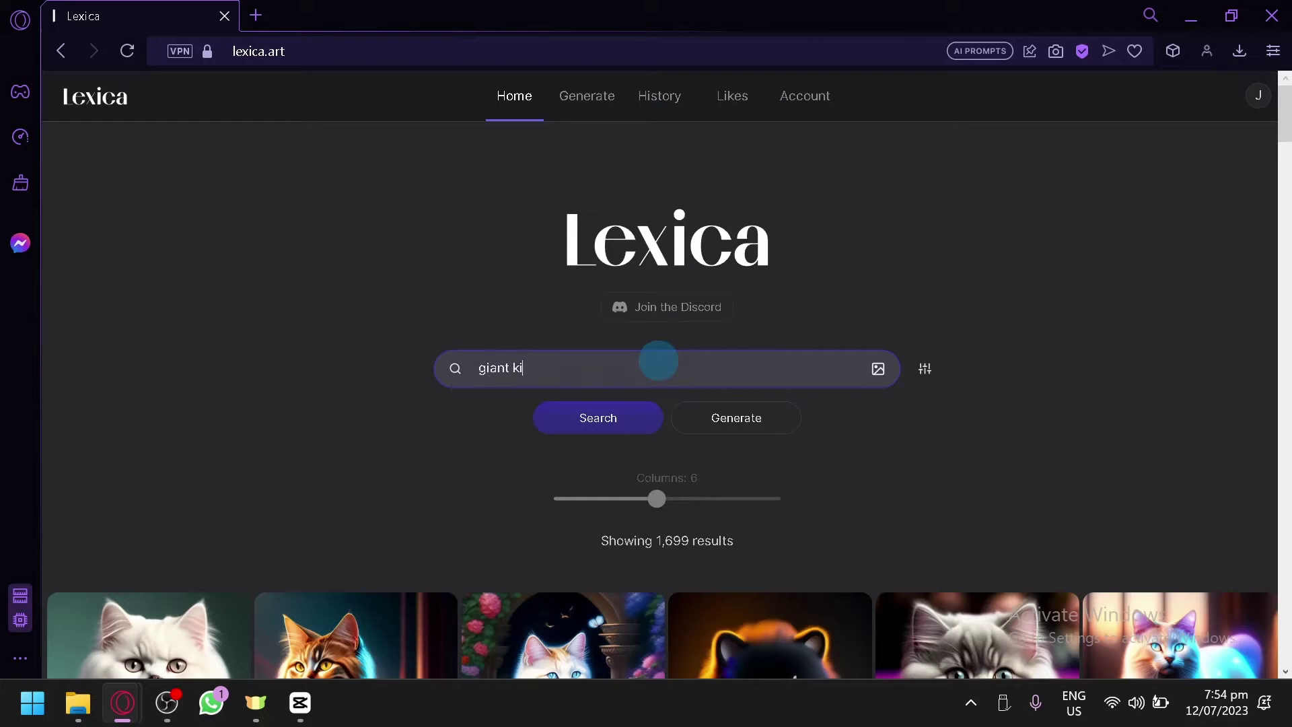
text(ng)
click(609, 412)
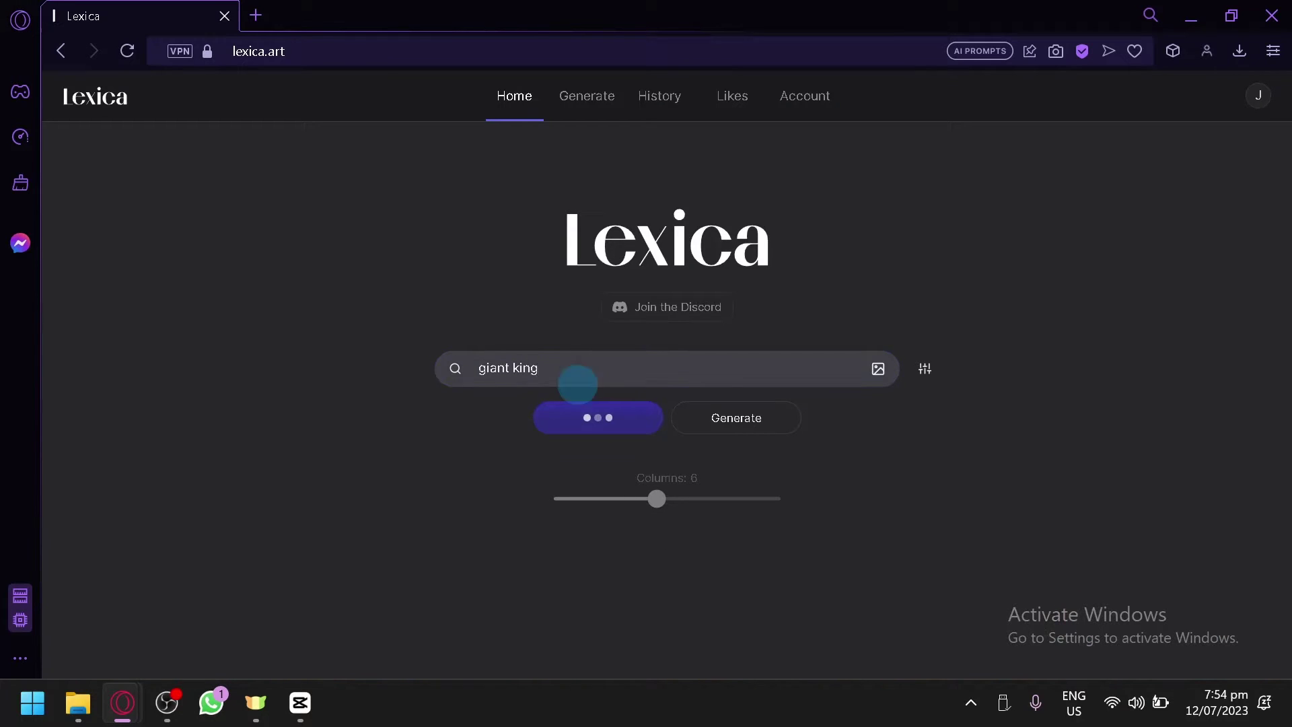
- Browse the 1,911 giant king results and return to the search bar
scroll(457, 400, down, 4)
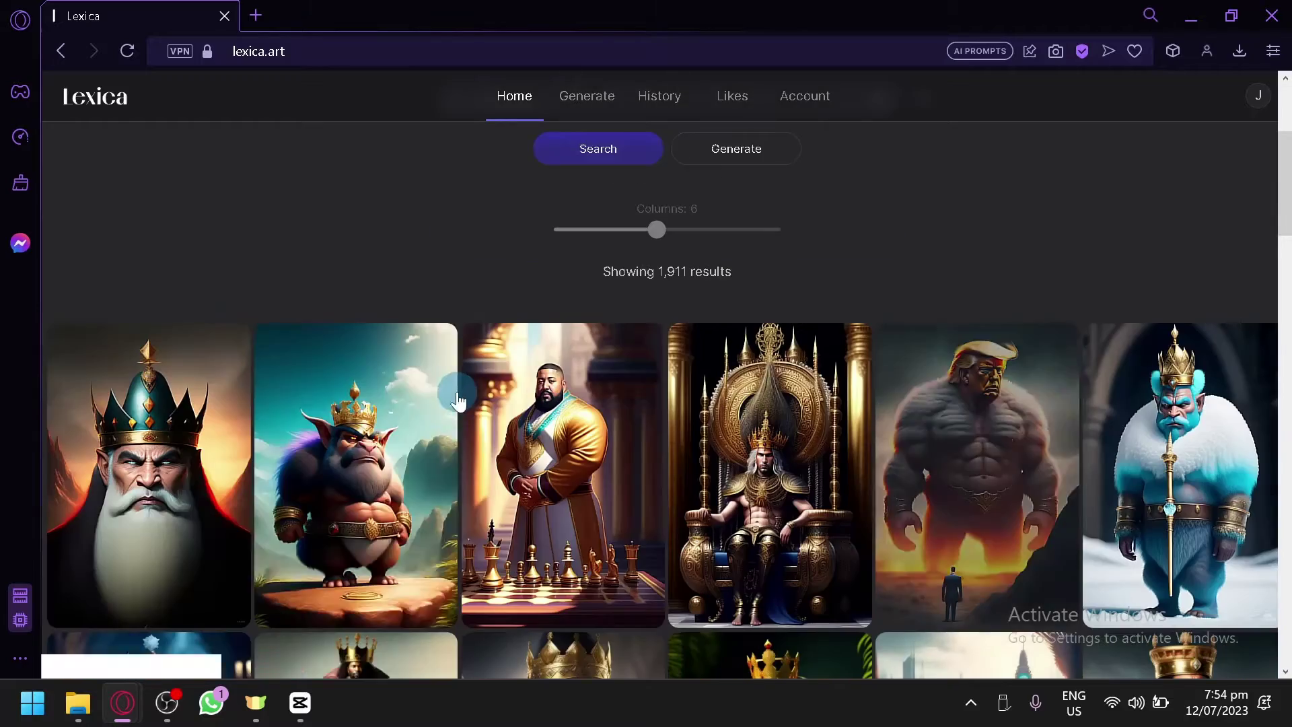
scroll(565, 438, down, 4)
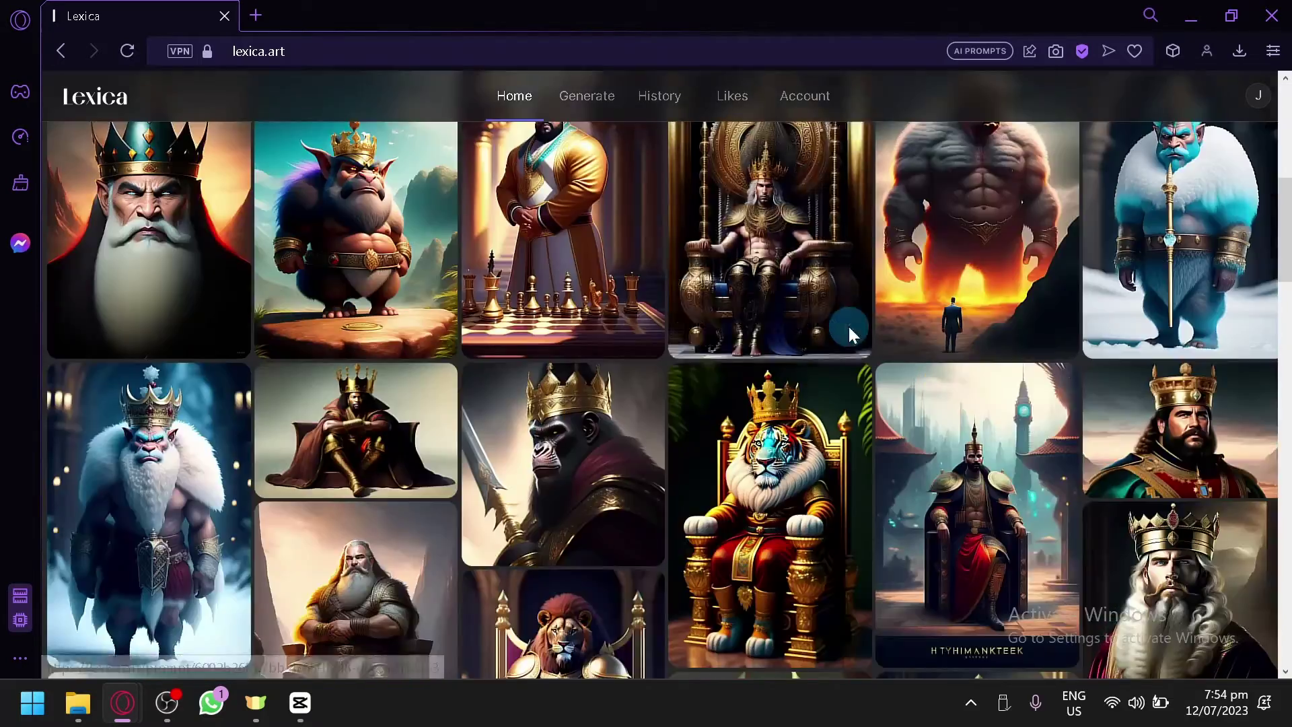
scroll(740, 303, up, 6)
scroll(981, 325, down, 6)
scroll(1157, 320, up, 2)
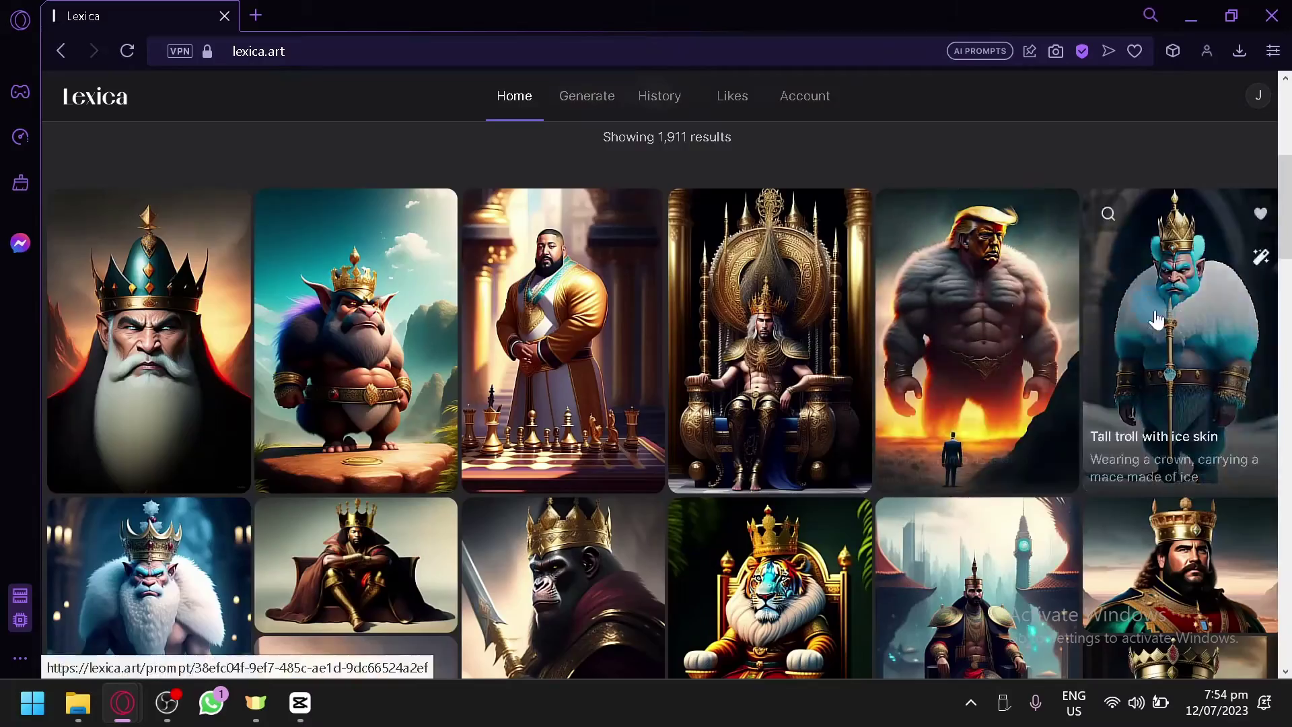
scroll(1156, 320, down, 5)
scroll(570, 386, down, 5)
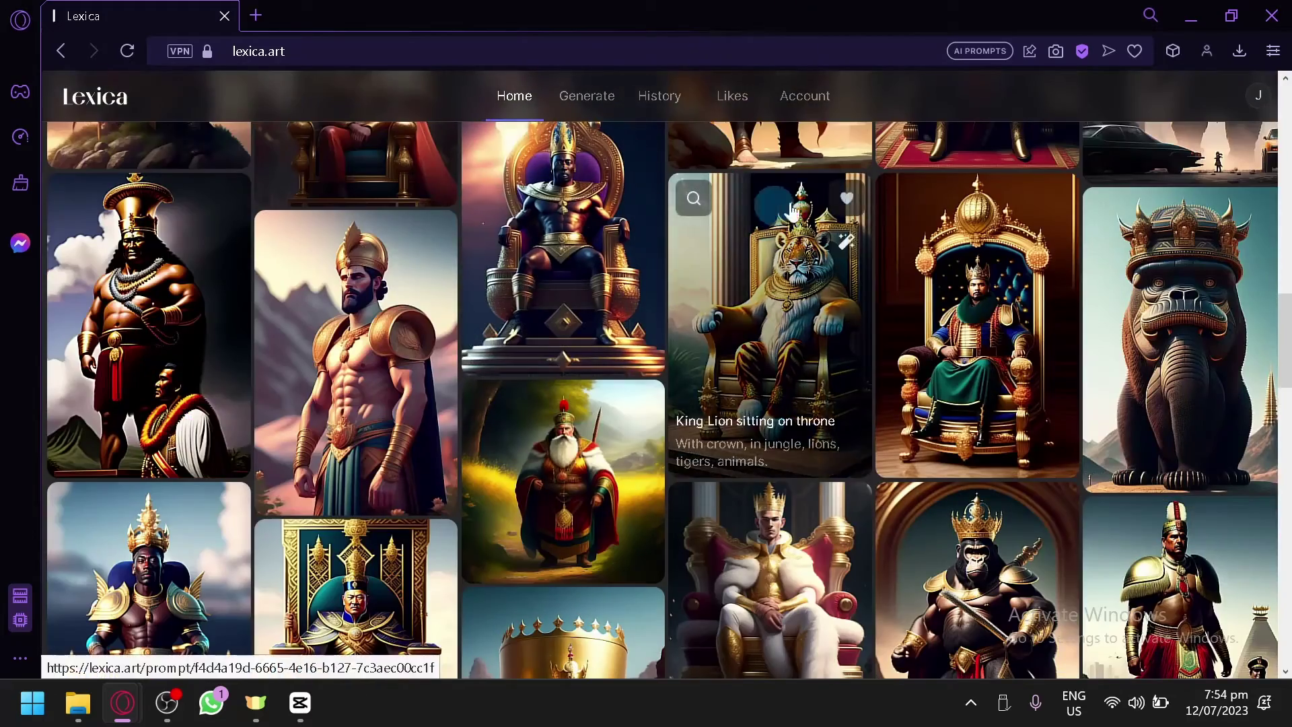
scroll(976, 303, down, 4)
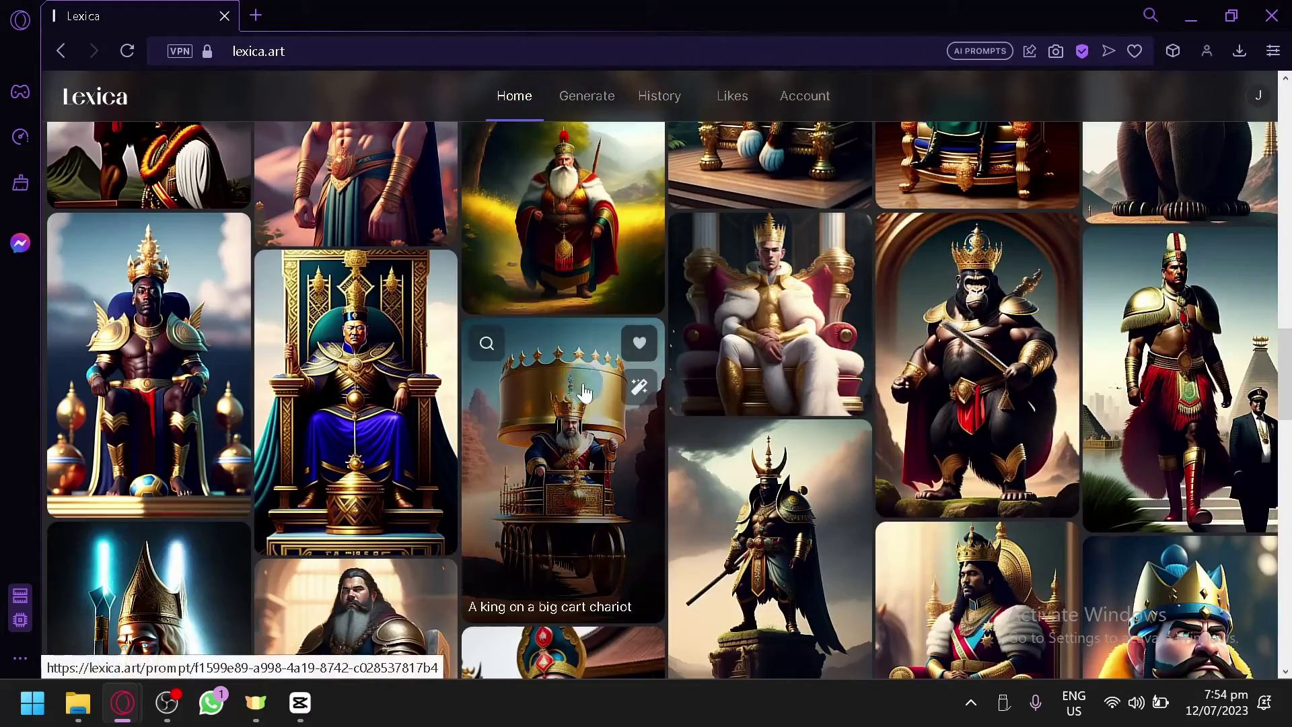
scroll(256, 384, down, 4)
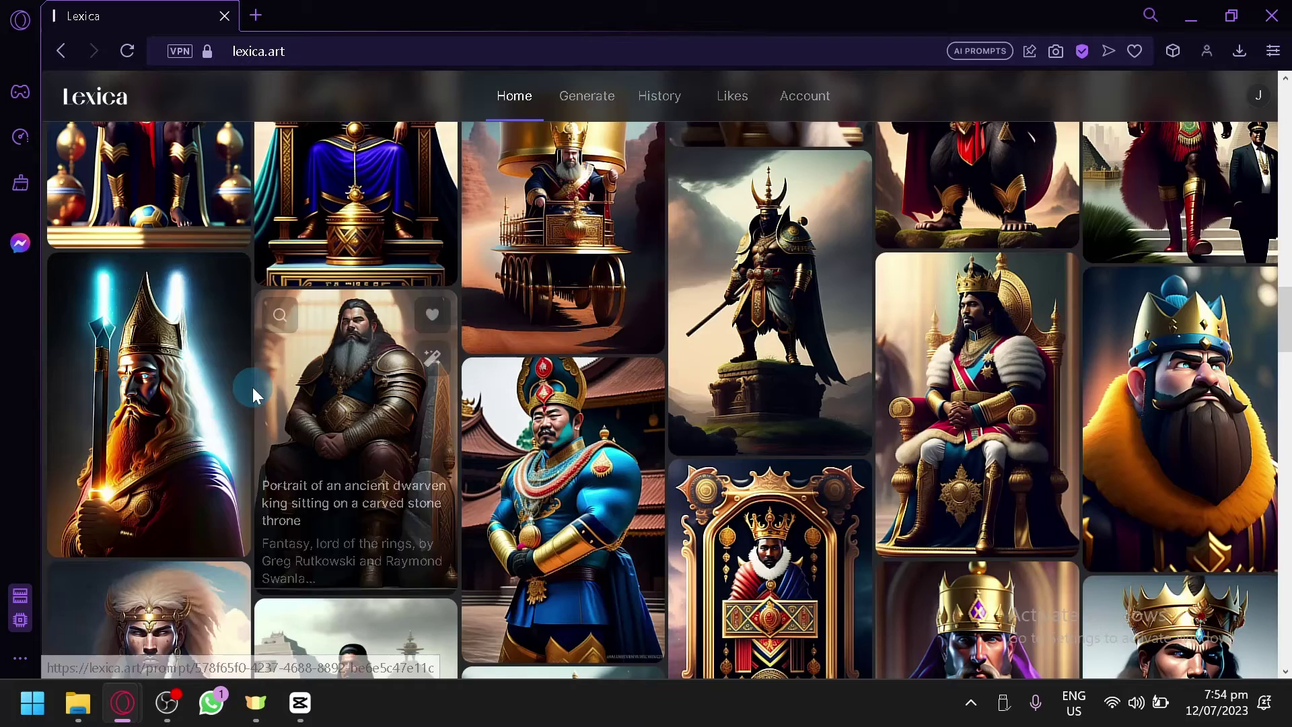
scroll(252, 395, up, 20)
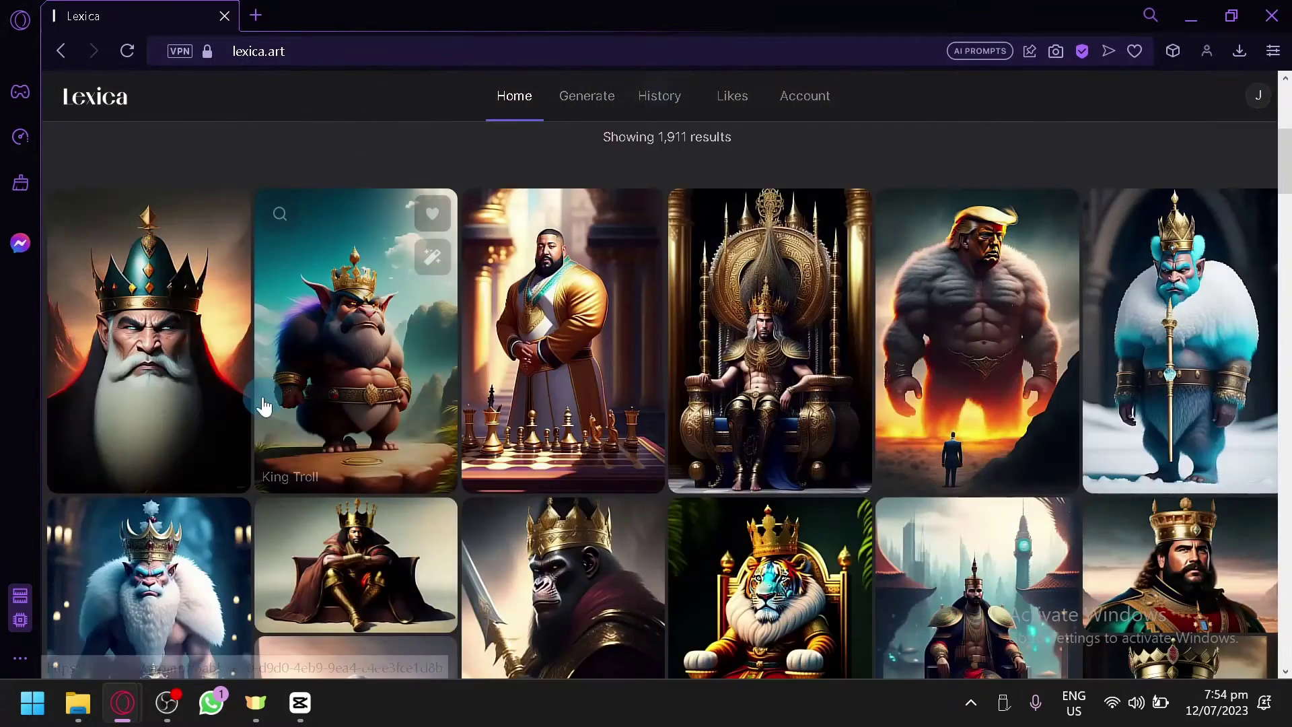
scroll(264, 406, up, 5)
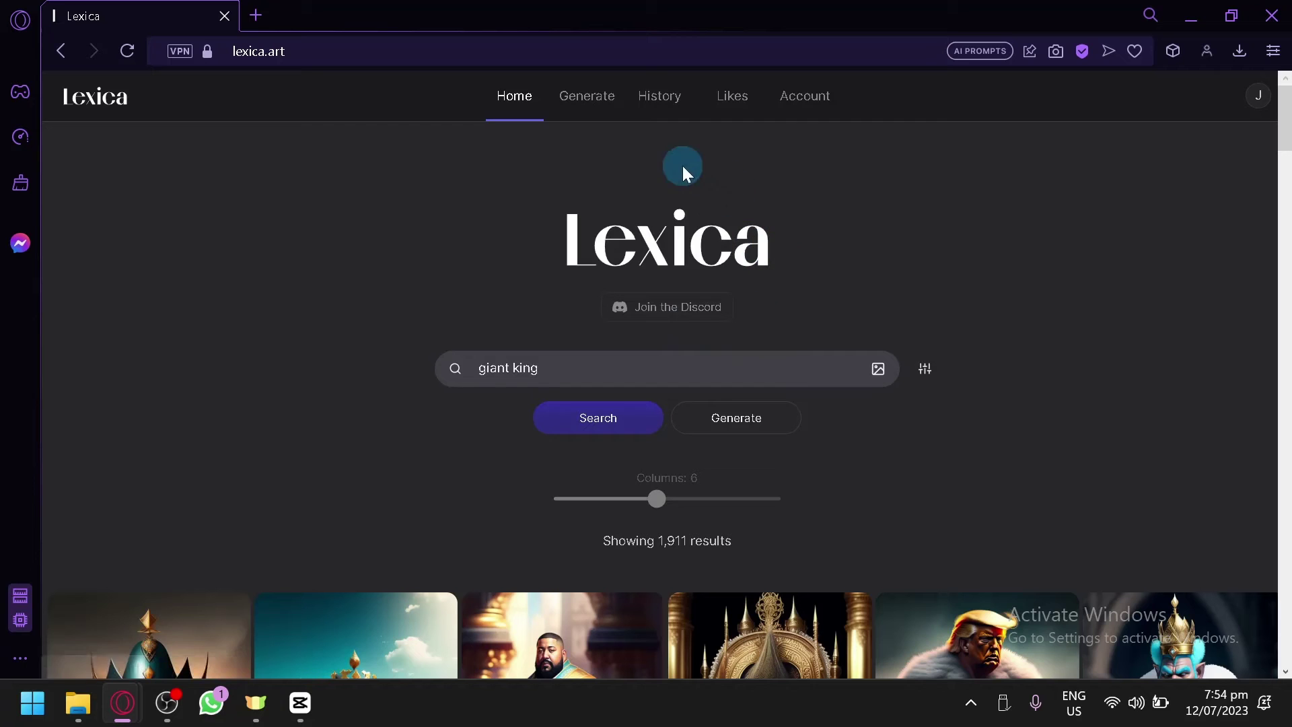
scroll(955, 338, down, 2)
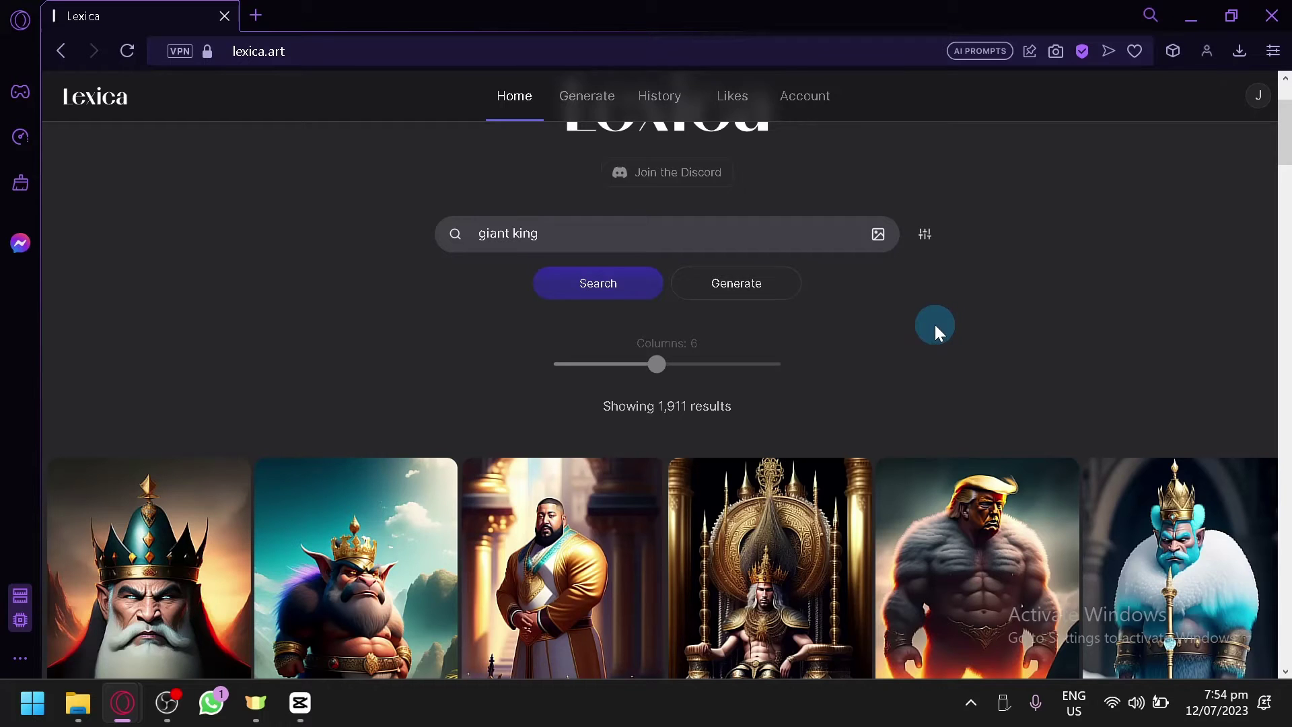
scroll(934, 327, down, 2)
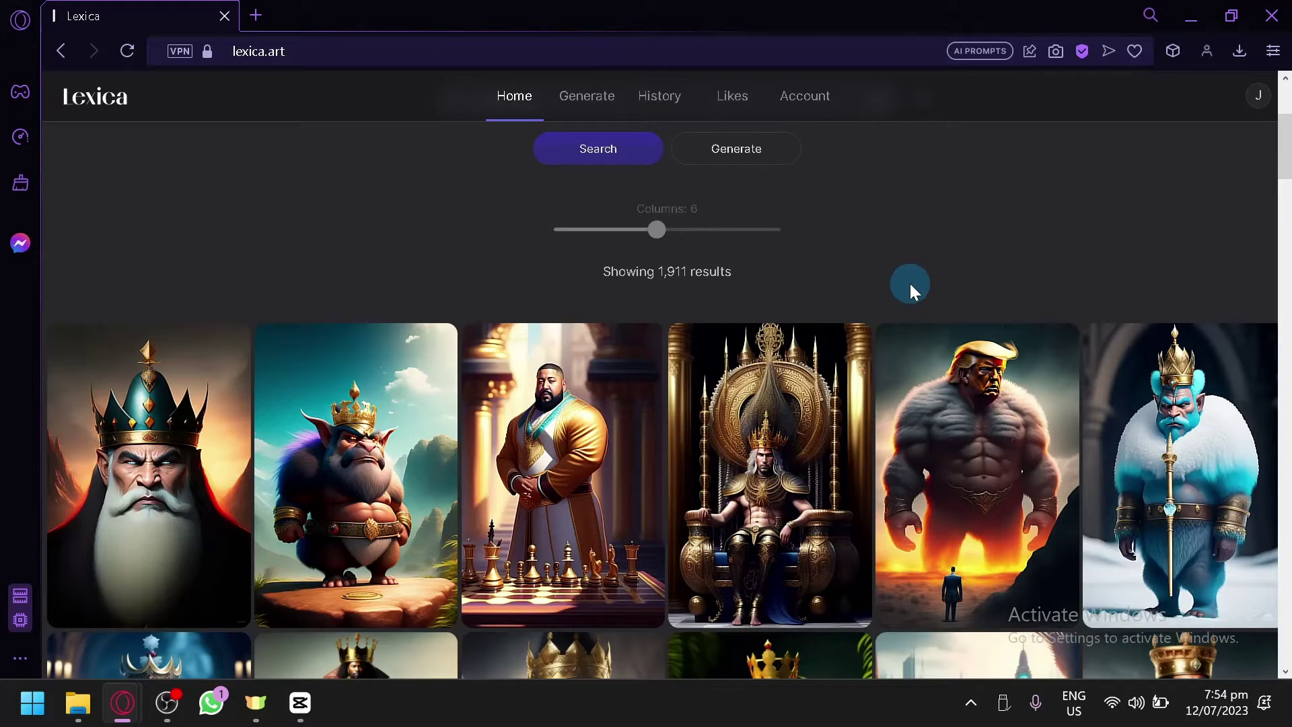
scroll(910, 284, up, 4)
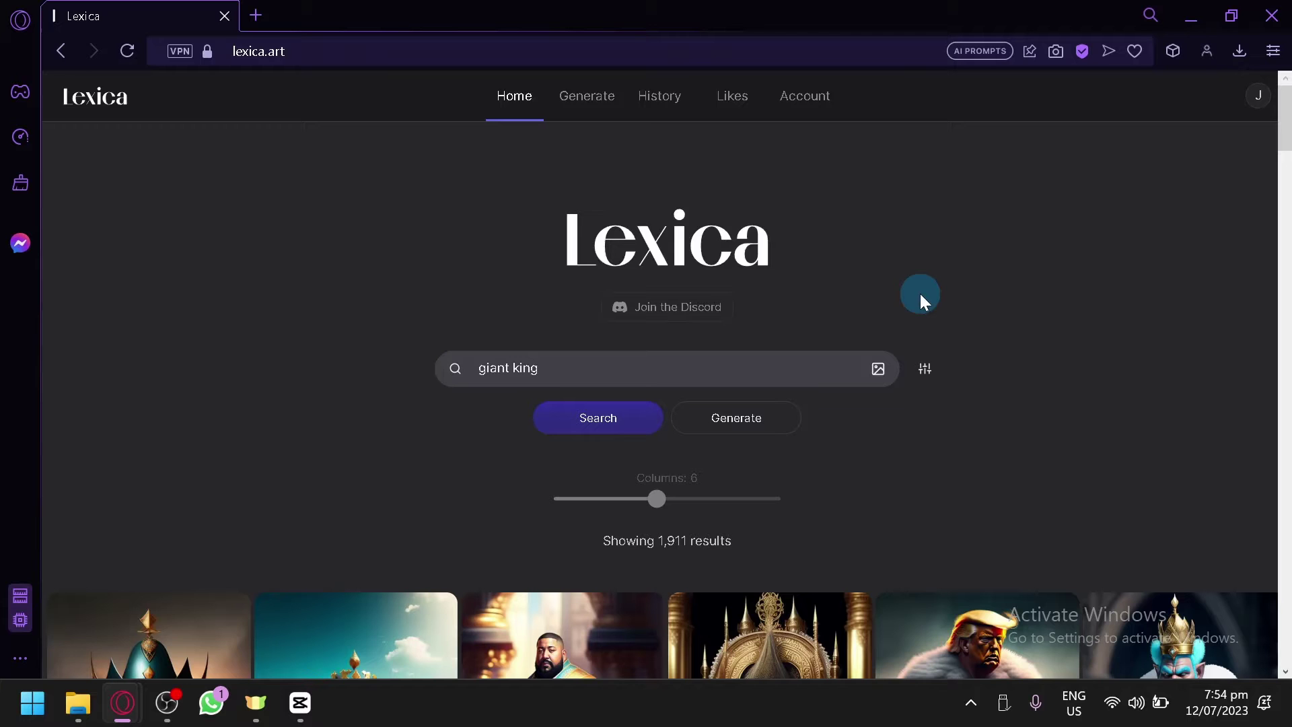
scroll(917, 288, down, 10)
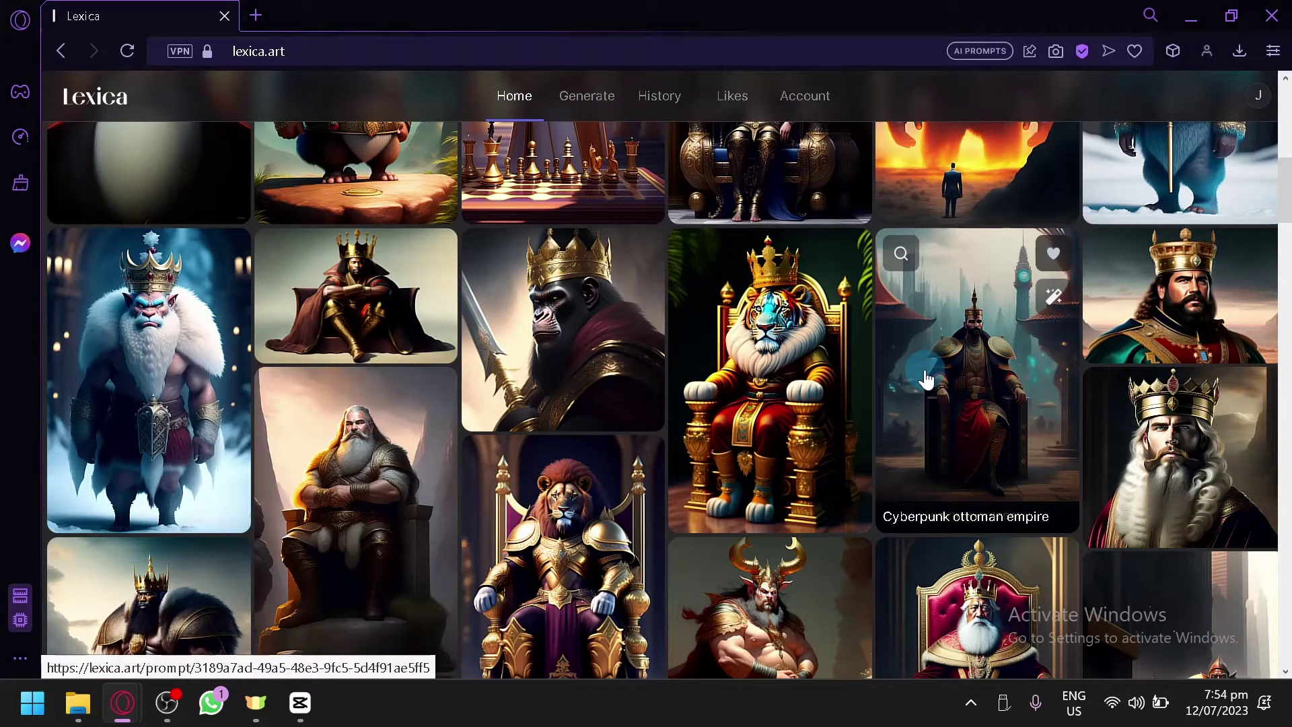
scroll(926, 380, up, 10)
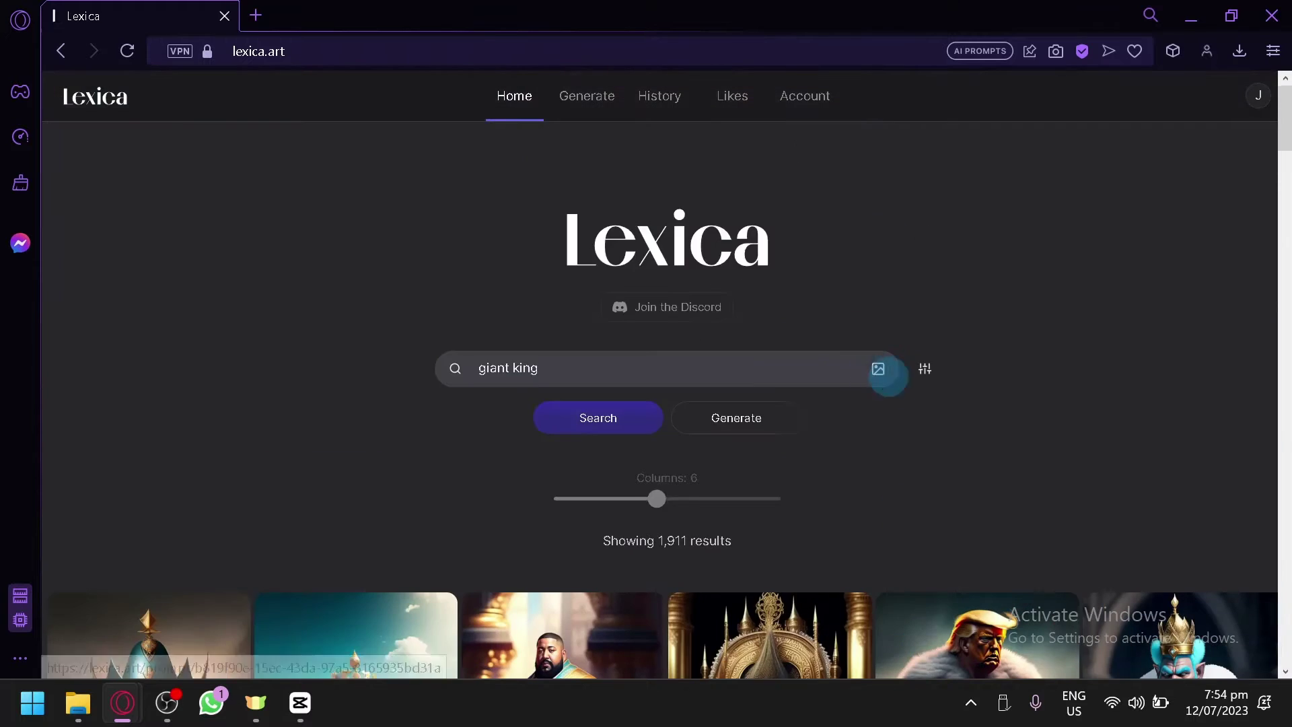
- Clear the search and search for 'a tiger with wings'
drag(759, 375, 403, 370)
key(BackSpace)
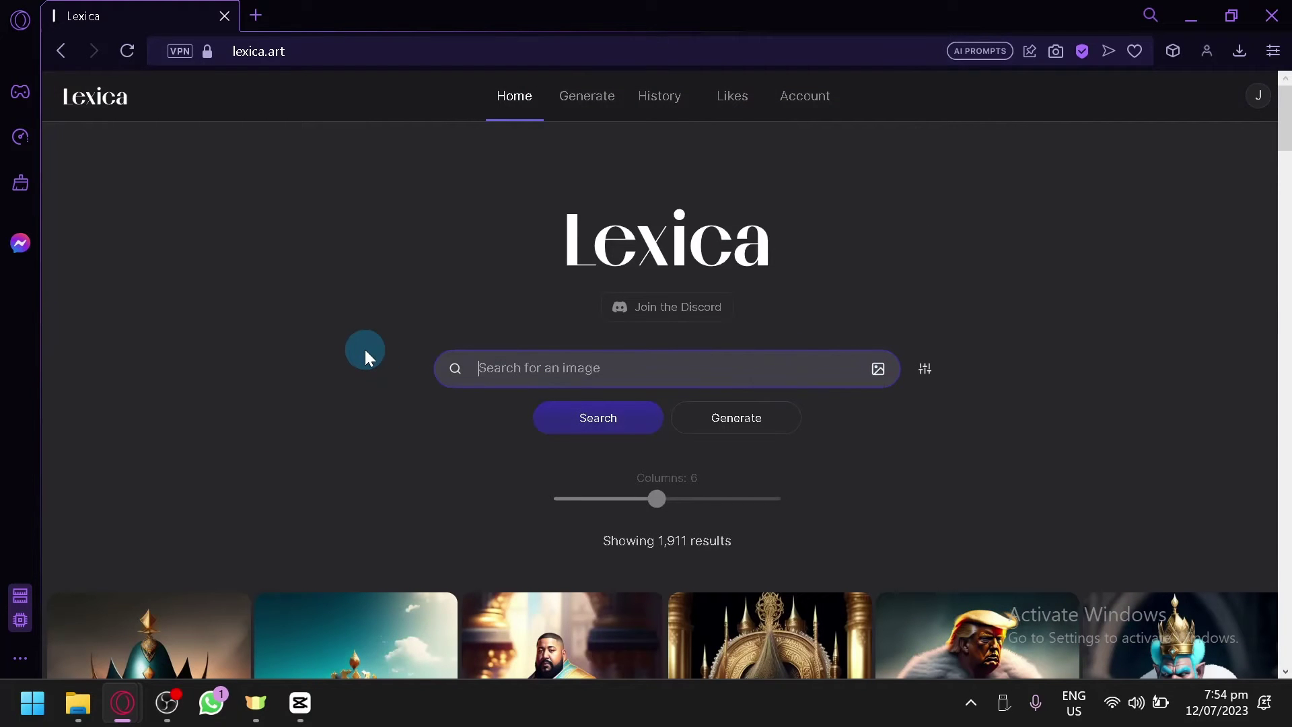
text(a tiger with wings)
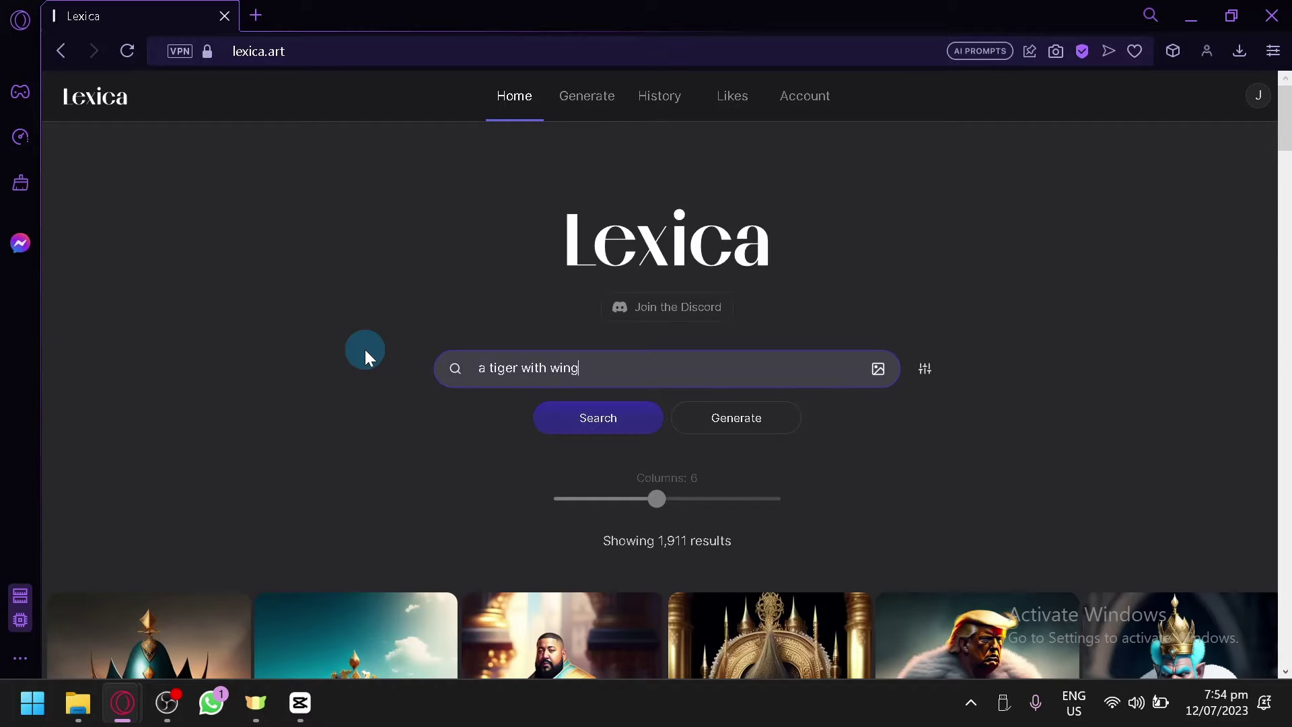
click(632, 433)
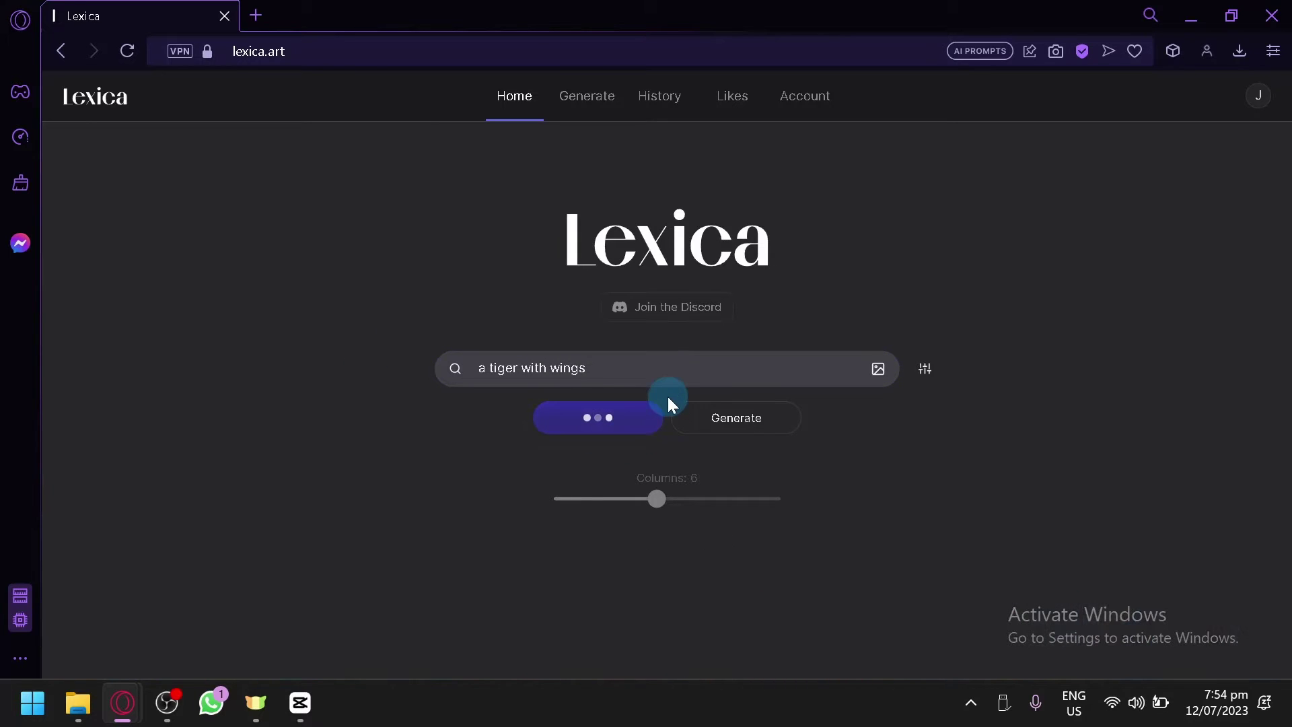
- Scroll through the 1,635 winged tiger and cat results
scroll(620, 479, down, 5)
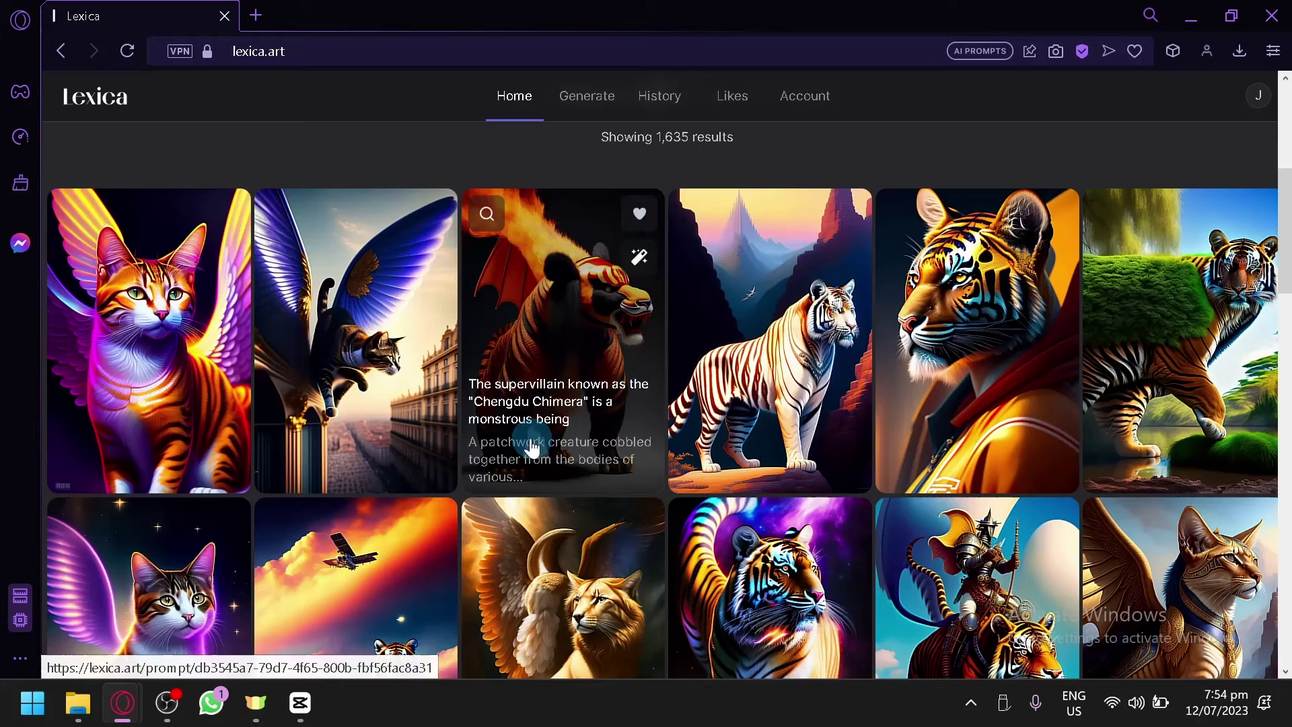
scroll(606, 343, down, 4)
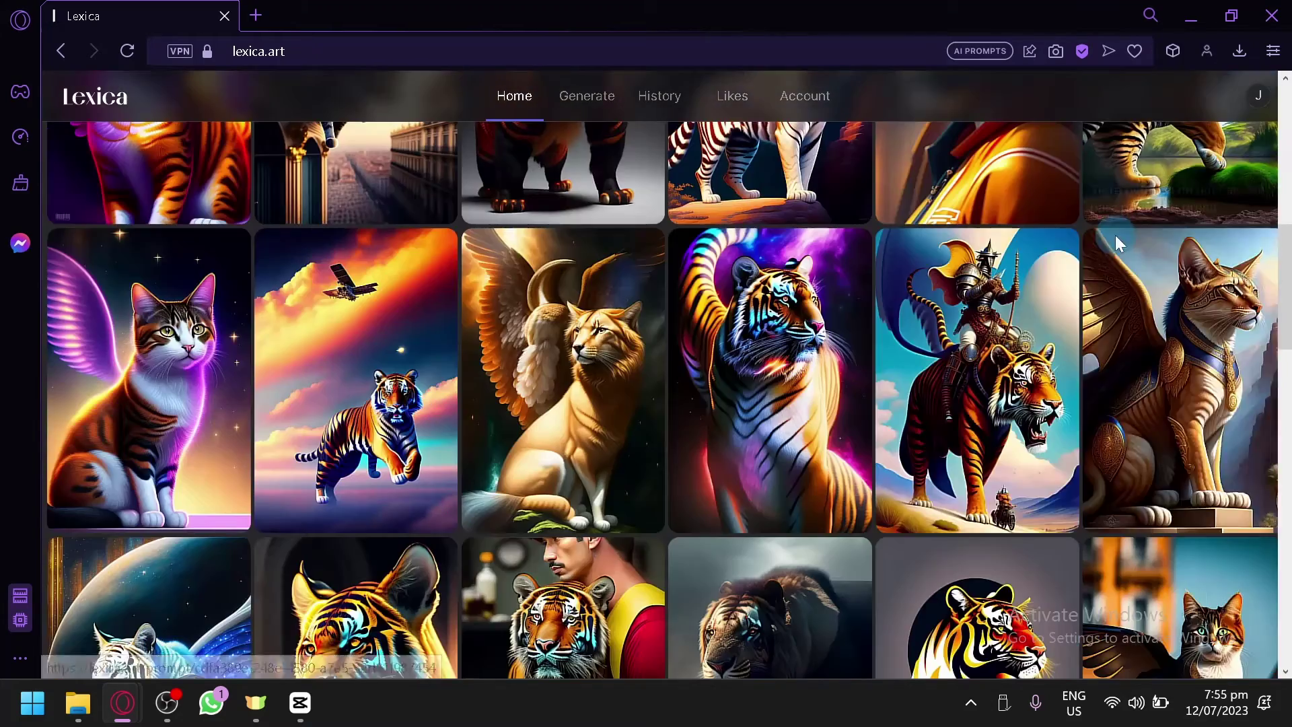
scroll(1050, 296, down, 4)
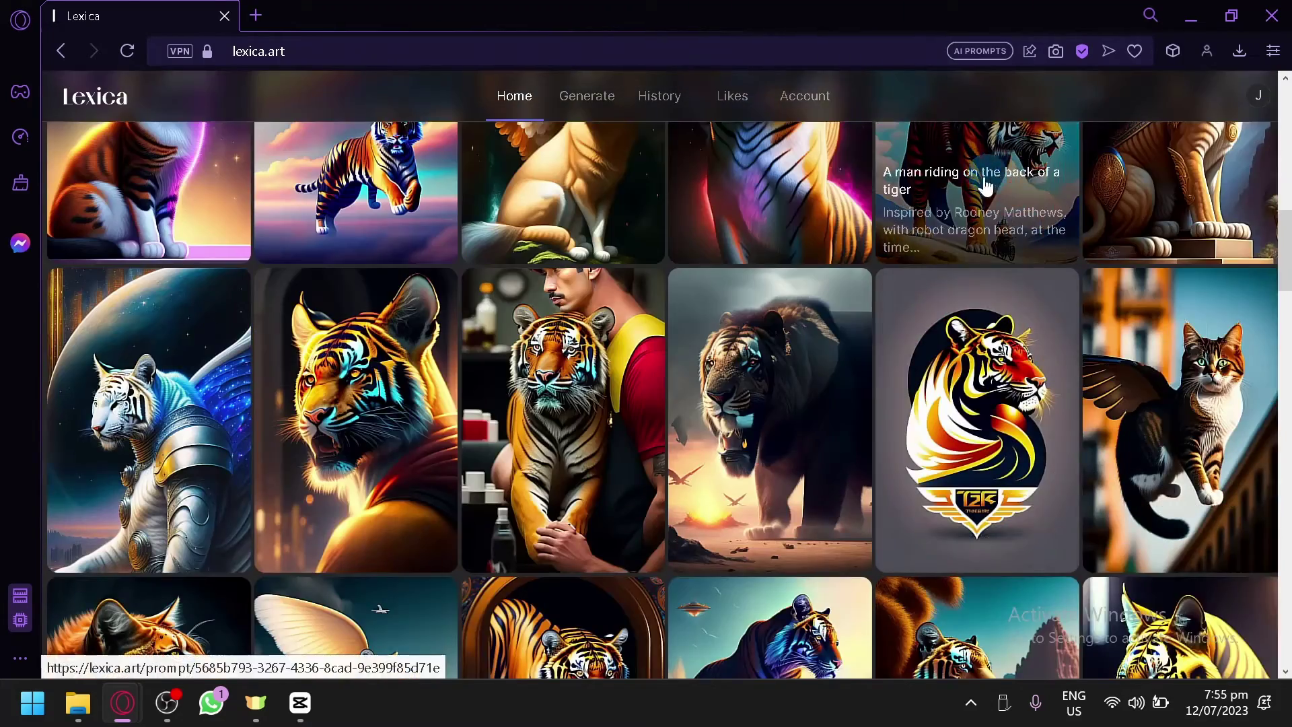
scroll(1048, 296, down, 4)
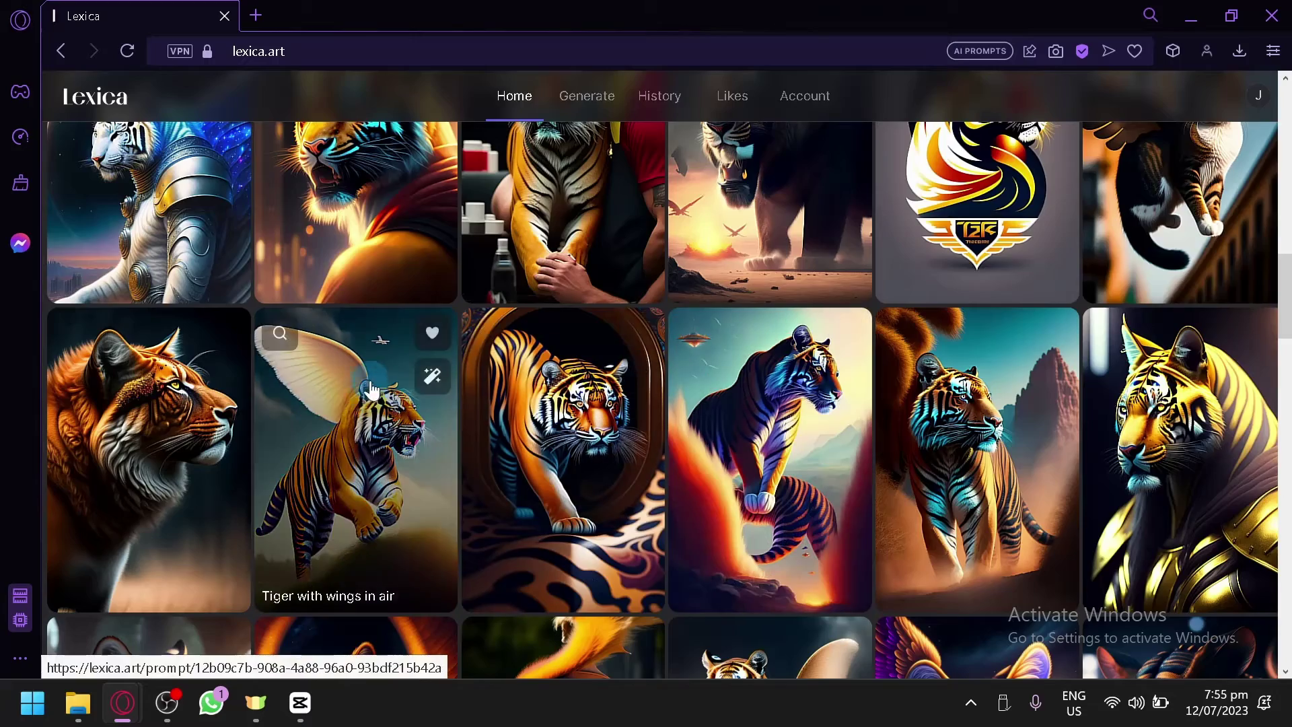
scroll(519, 363, down, 4)
scroll(816, 323, down, 4)
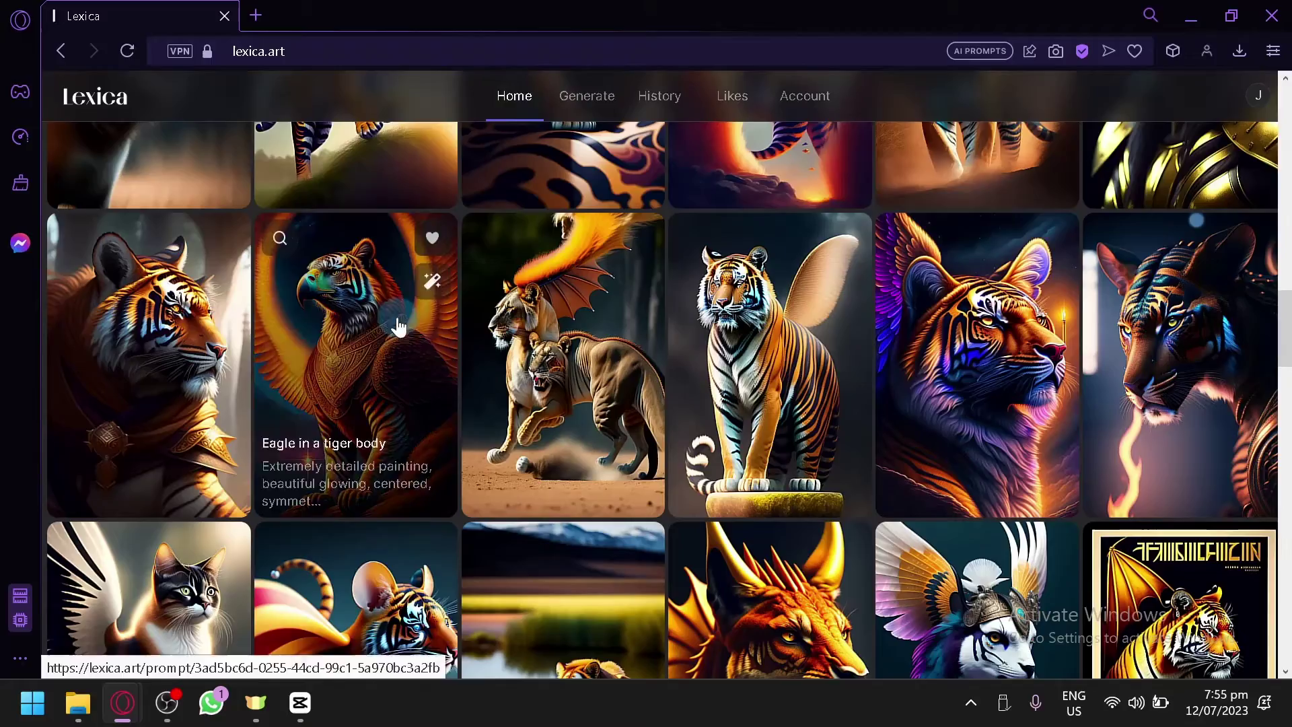
scroll(369, 338, up, 2)
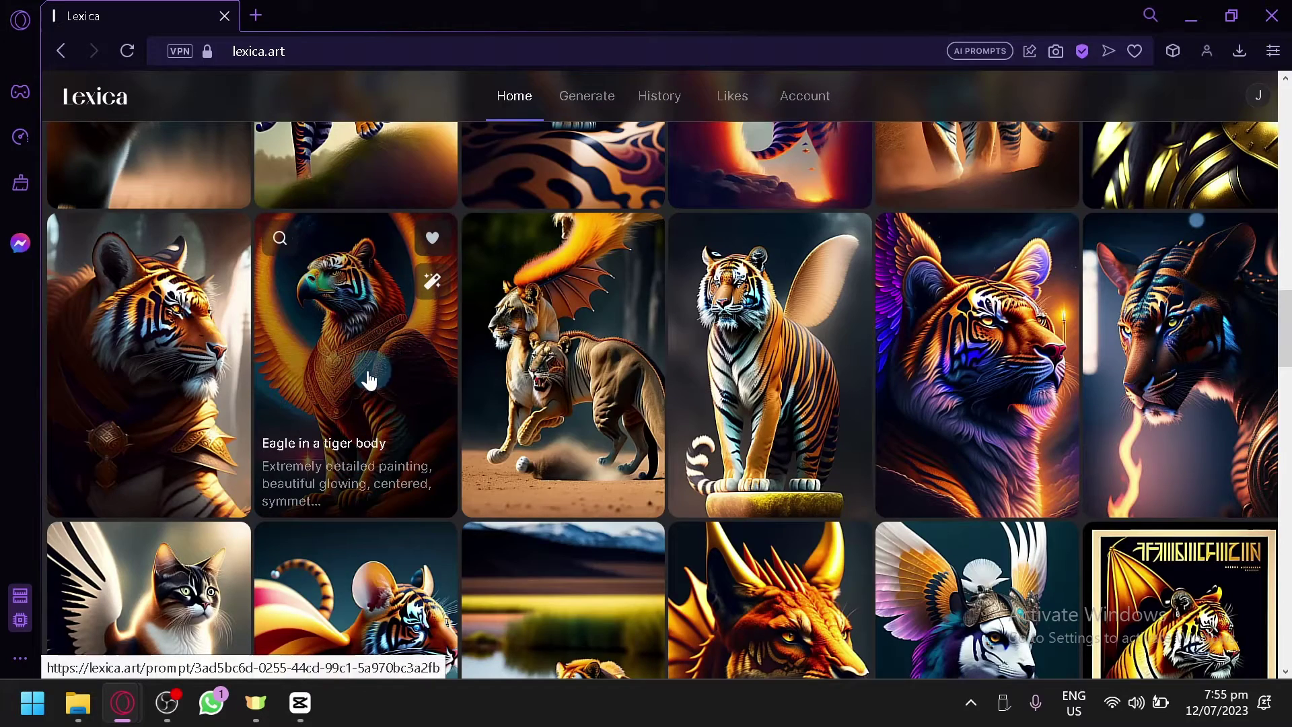
scroll(377, 333, down, 3)
scroll(383, 337, up, 10)
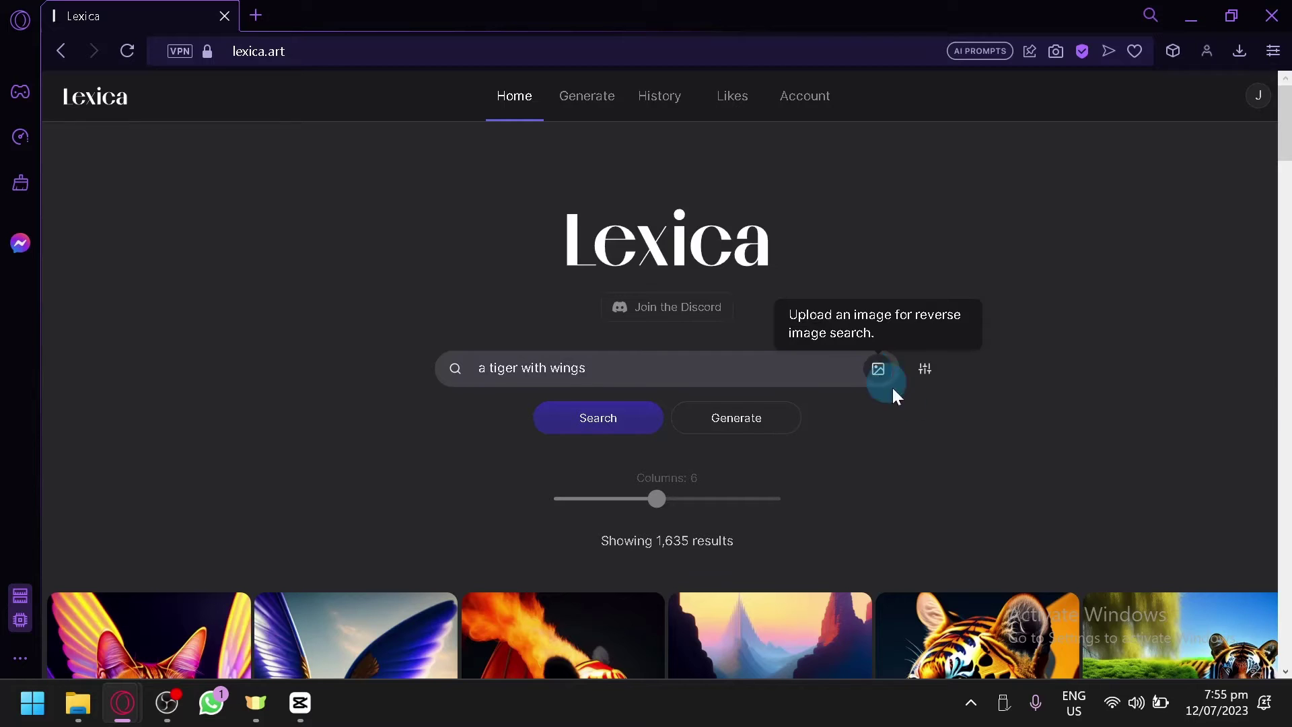
scroll(888, 383, down, 4)
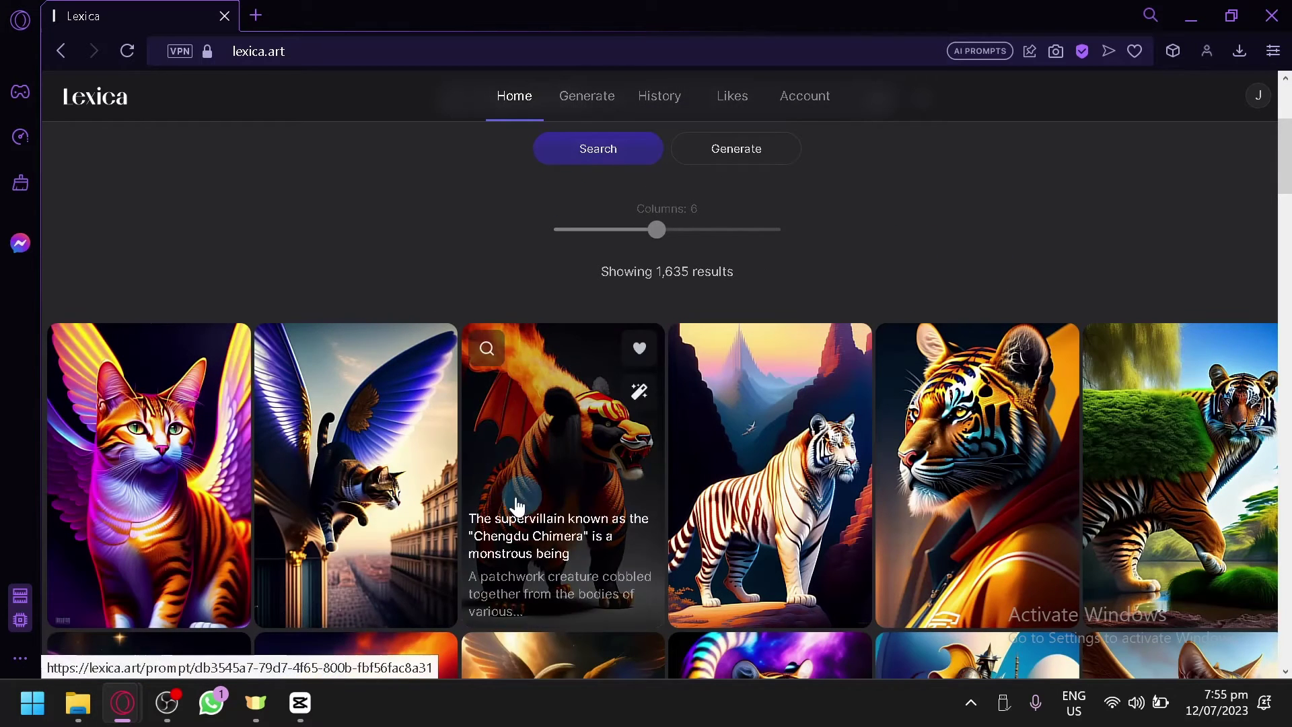
scroll(922, 314, up, 4)
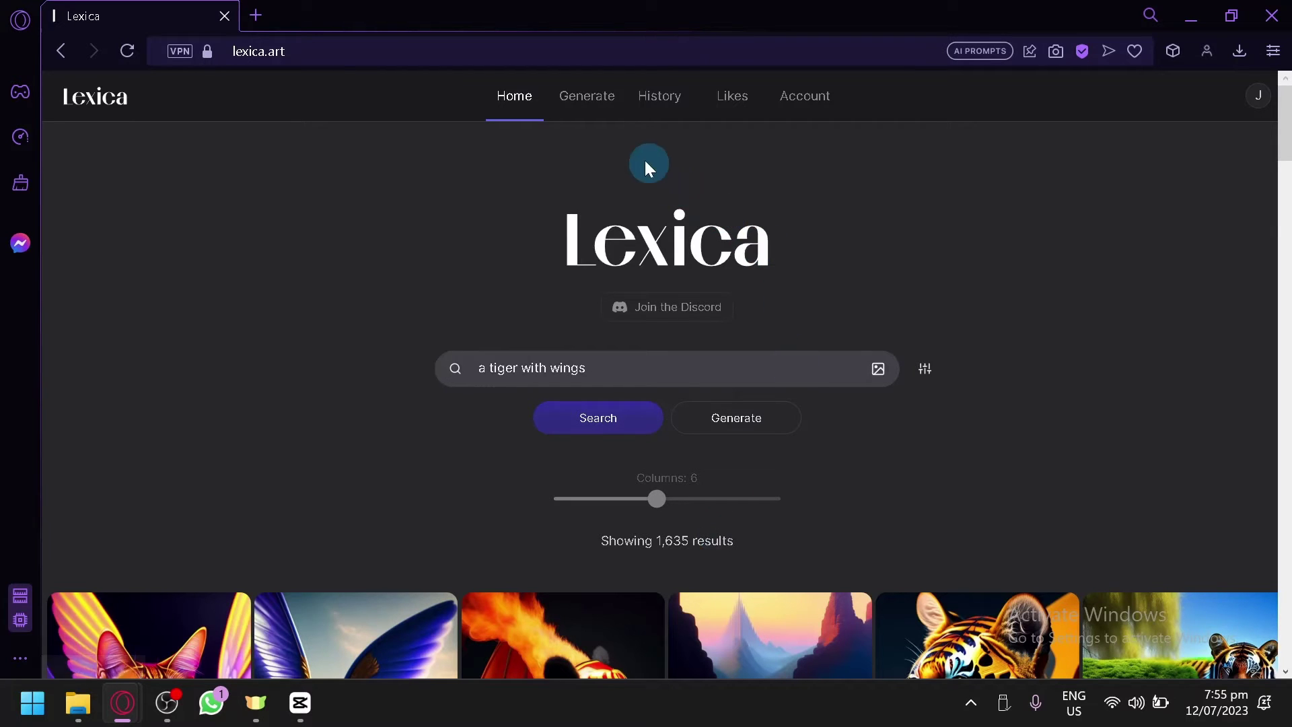
- Open the Generate page and focus the description and negative prompt boxes
click(583, 108)
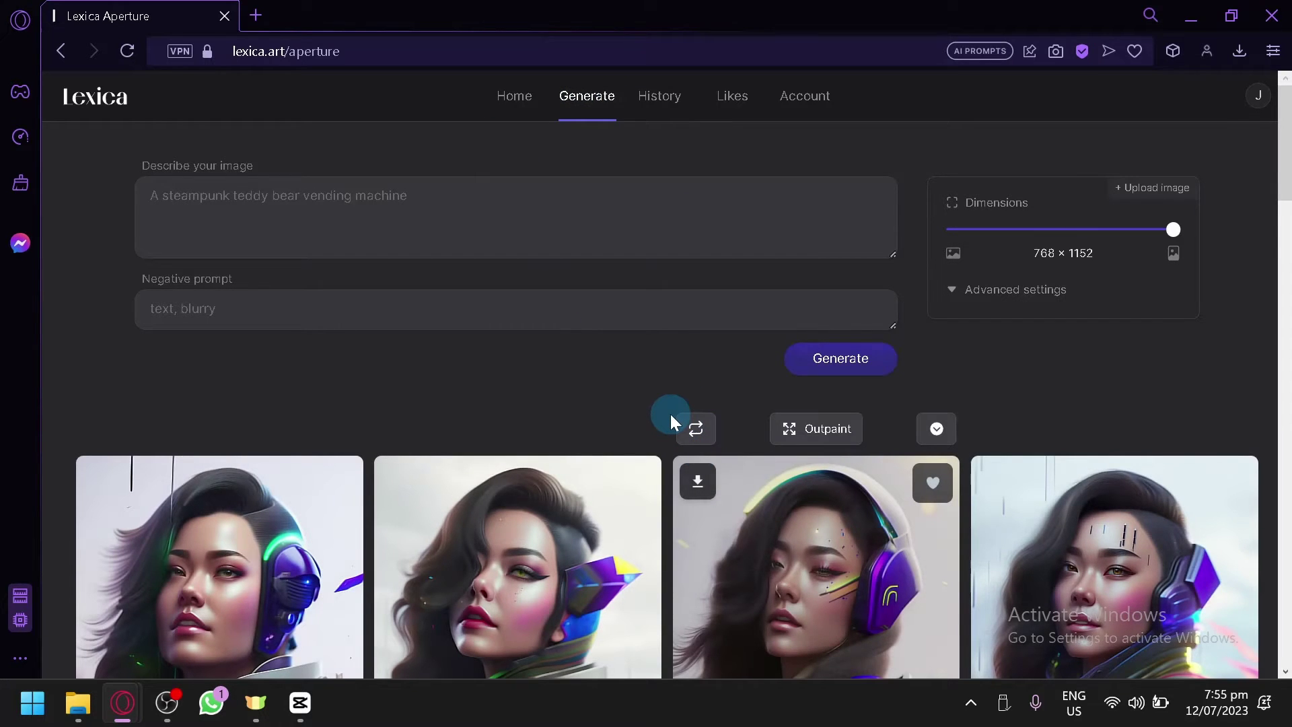
scroll(671, 414, down, 8)
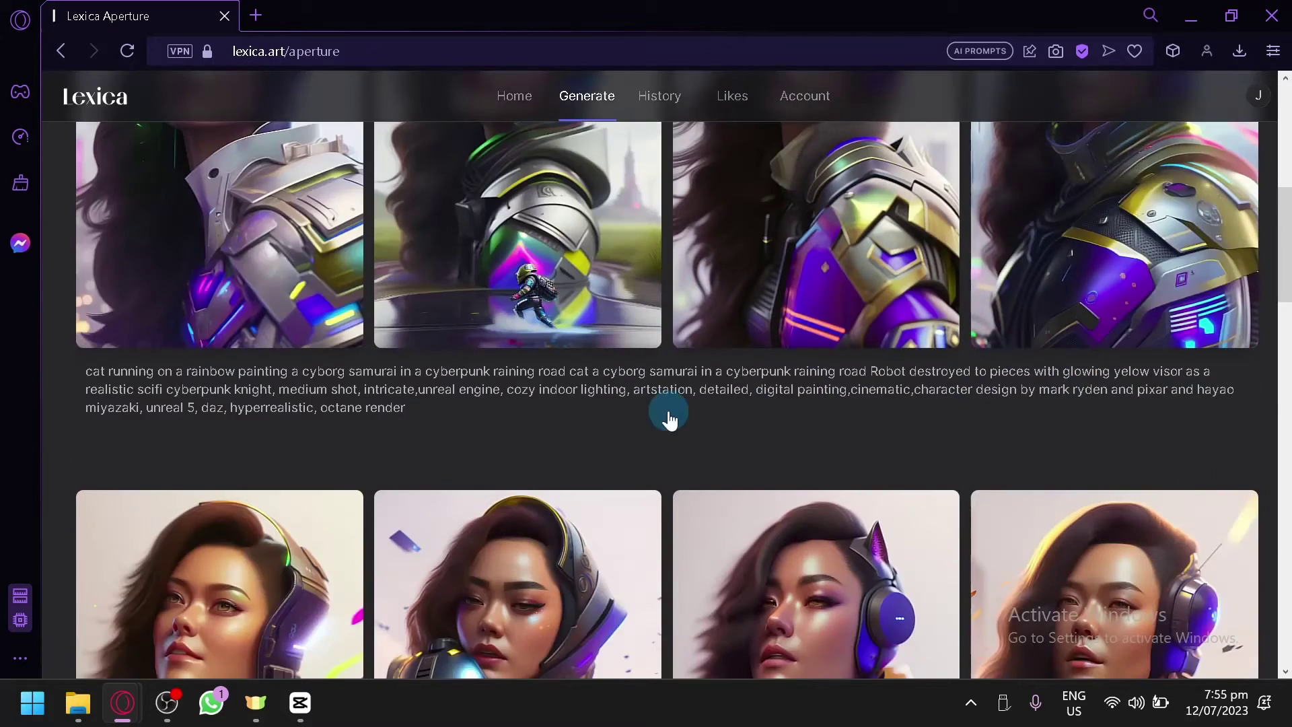
scroll(586, 291, up, 8)
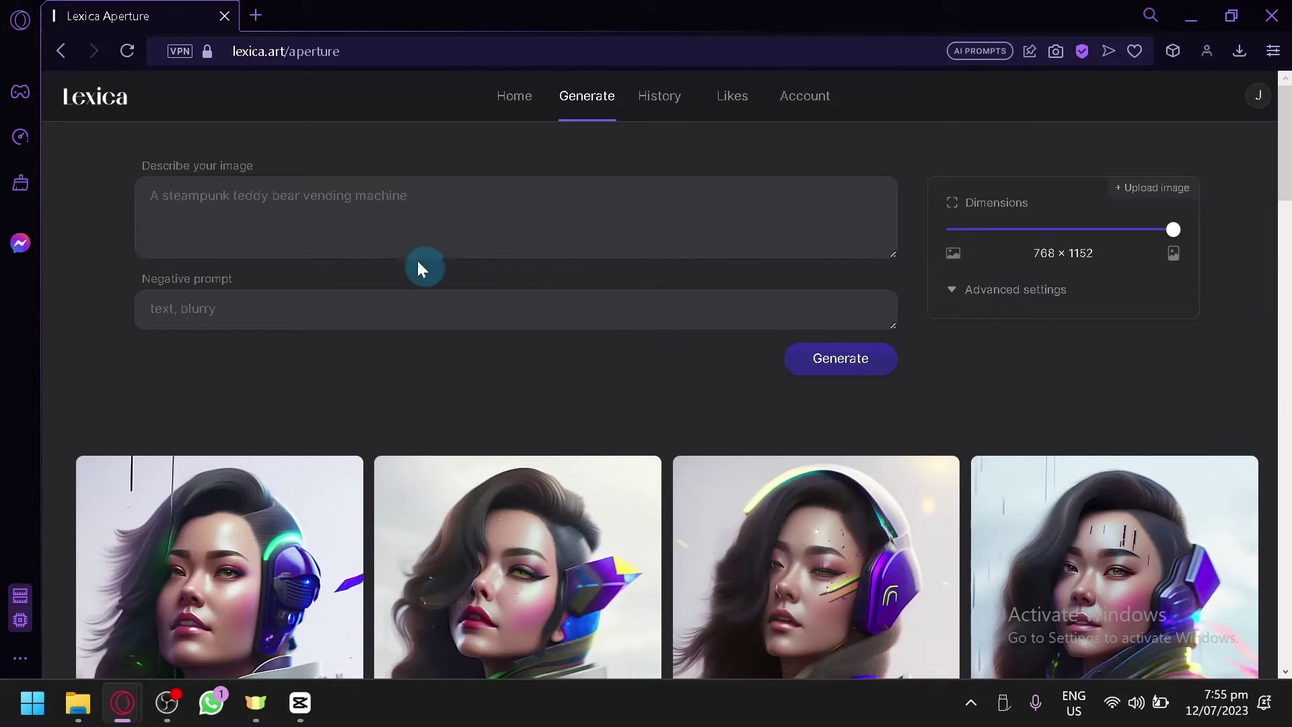
click(365, 220)
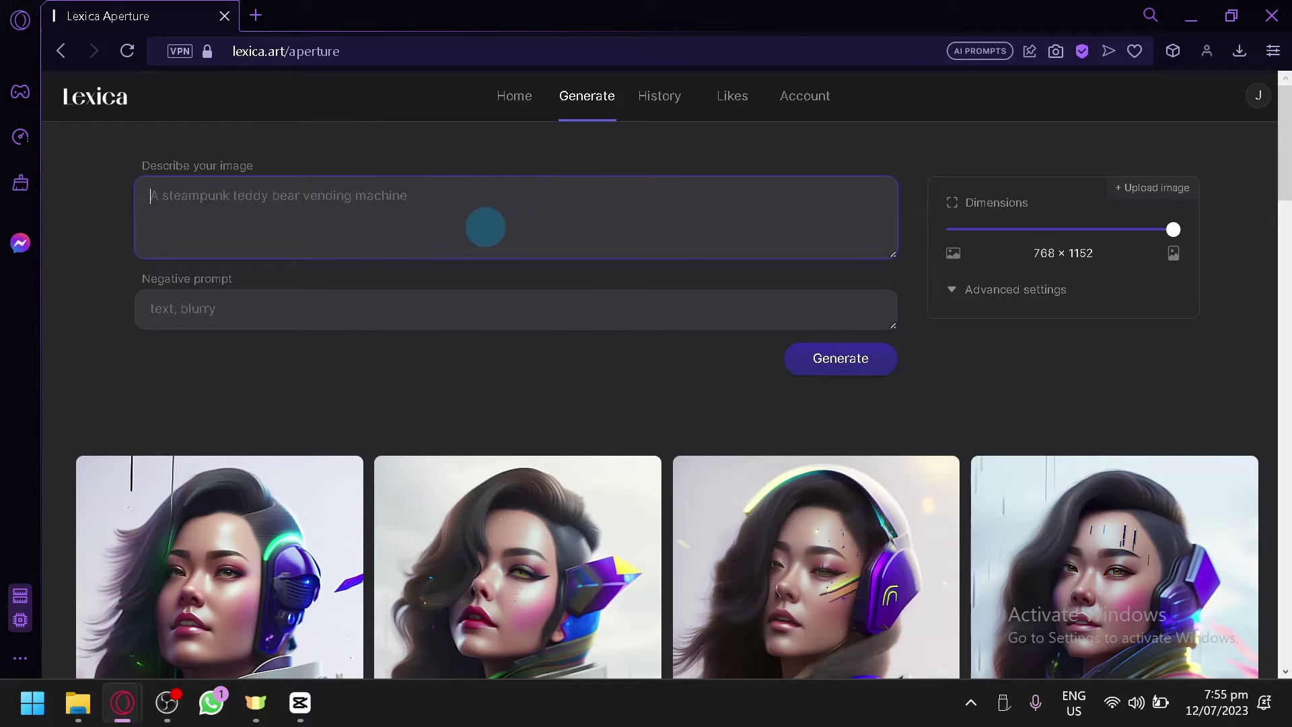
click(443, 308)
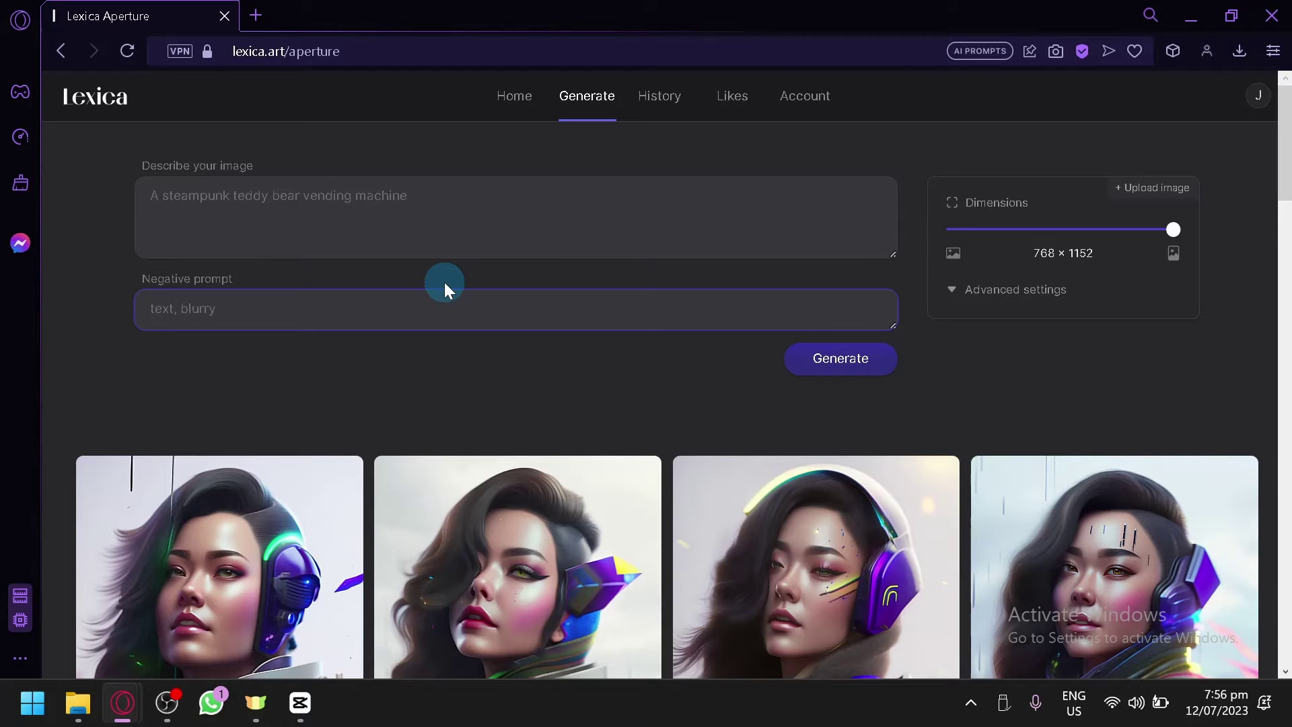
scroll(444, 281, down, 5)
scroll(705, 319, up, 2)
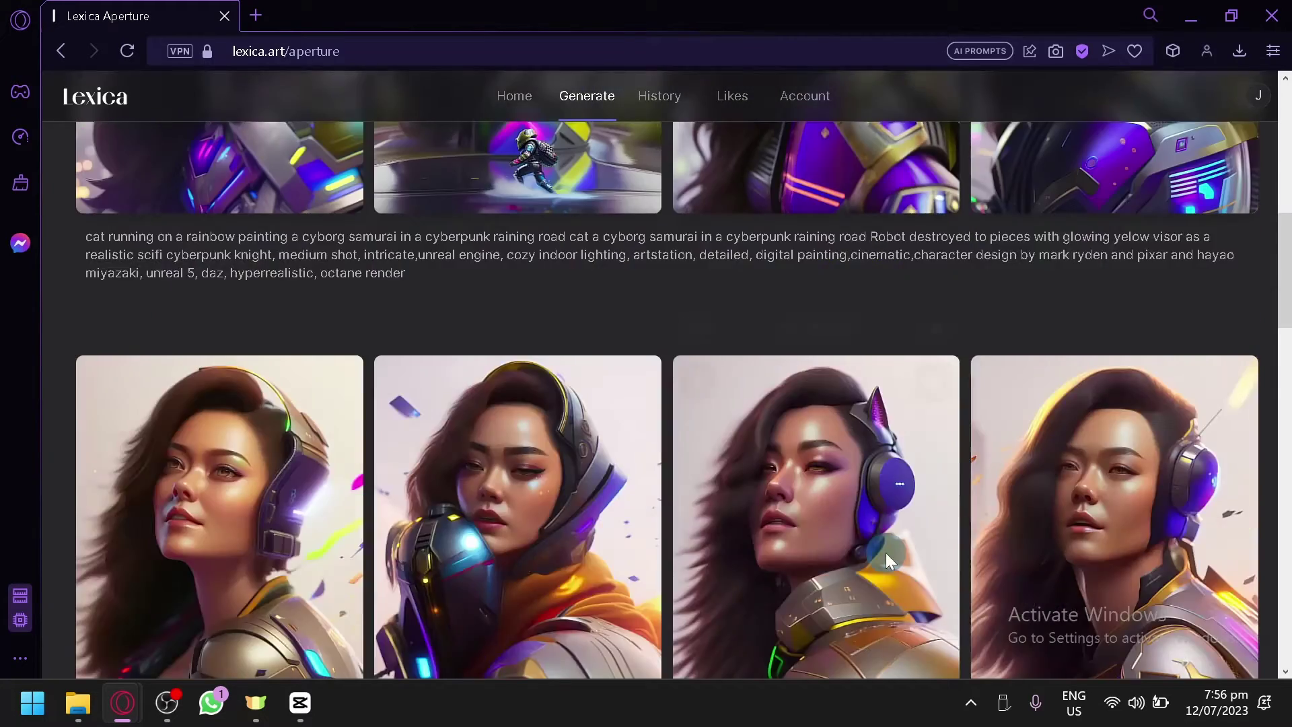
scroll(886, 552, up, 9)
scroll(369, 380, down, 6)
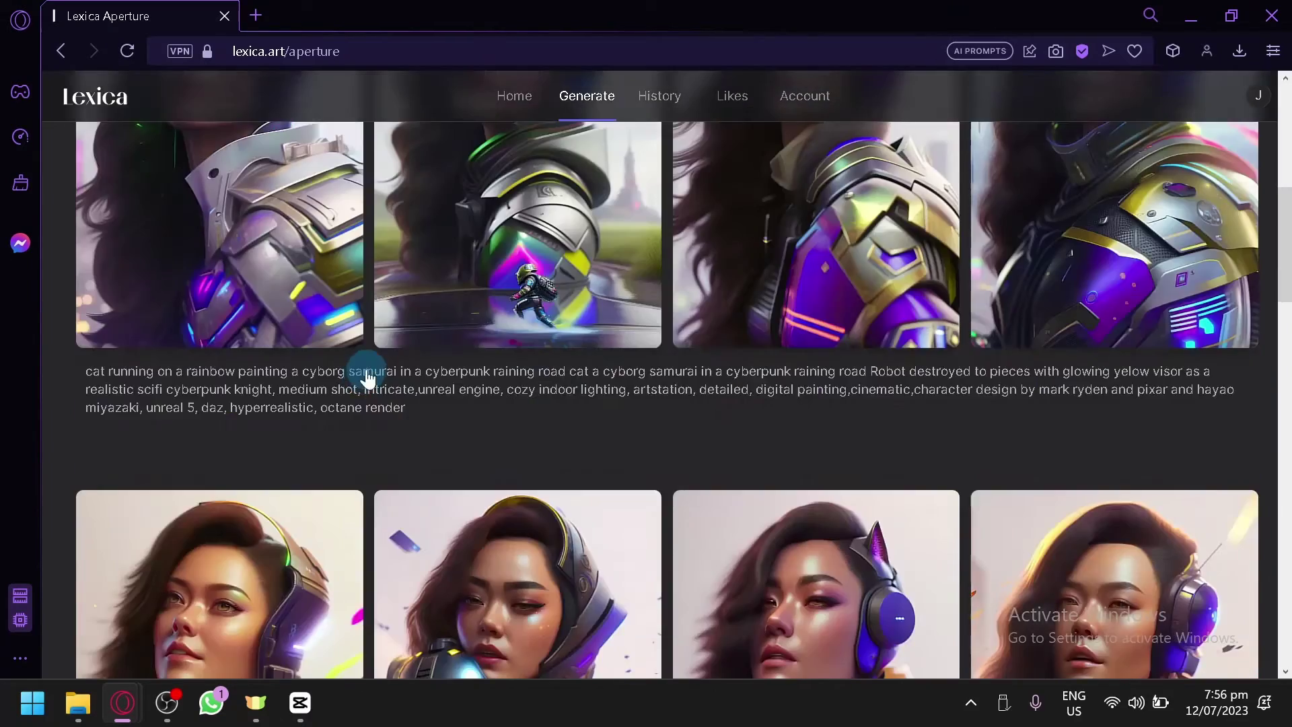
scroll(350, 363, down, 10)
scroll(512, 352, up, 8)
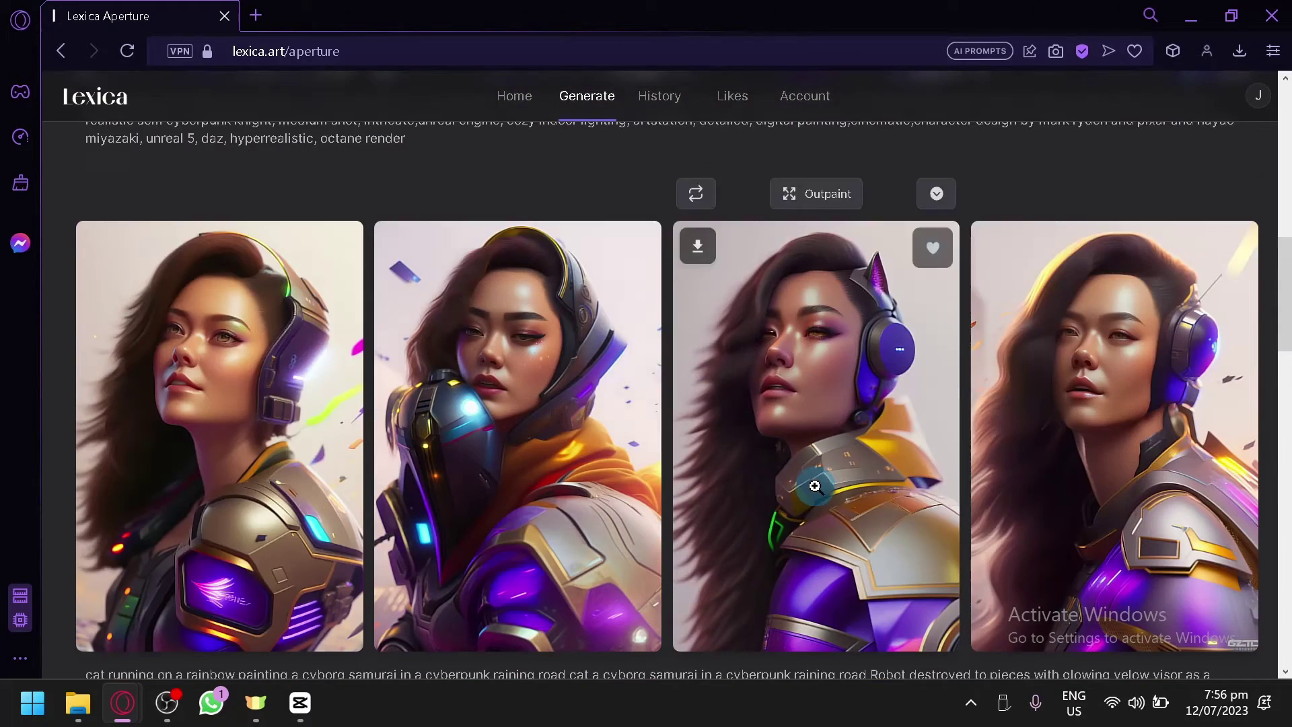
scroll(815, 486, down, 2)
scroll(337, 397, up, 2)
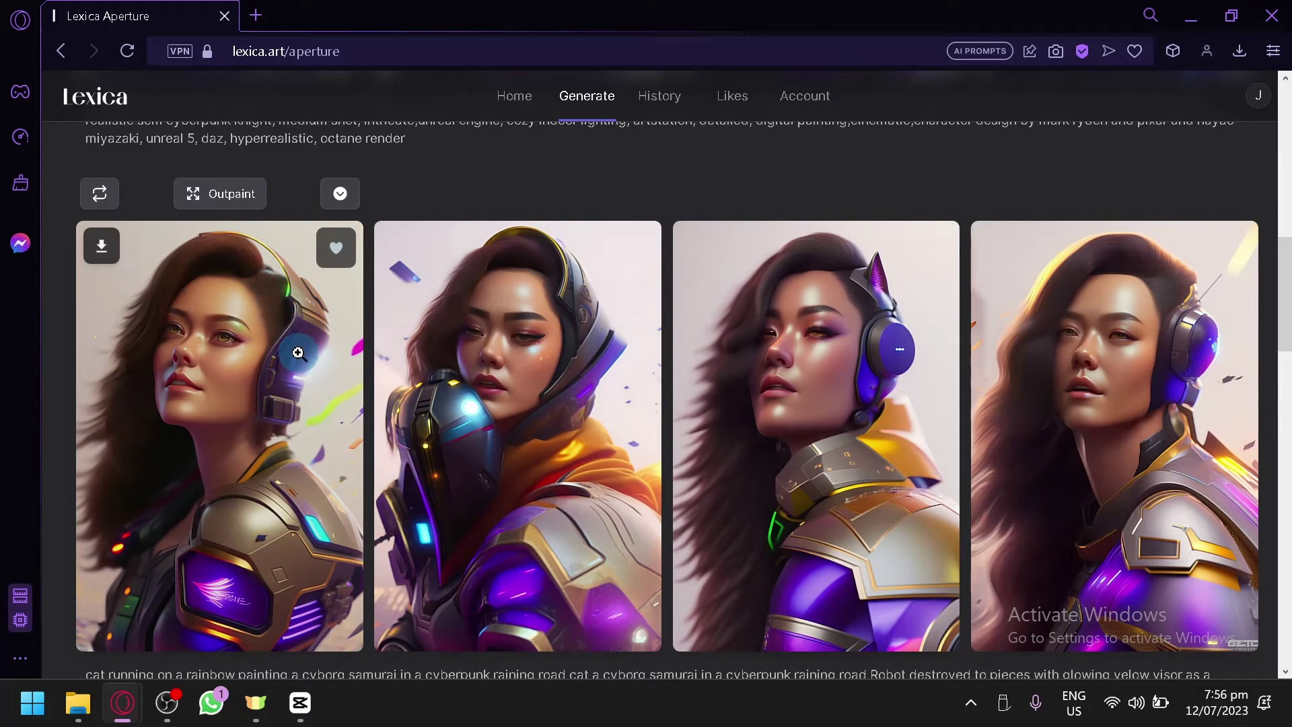
scroll(303, 366, up, 10)
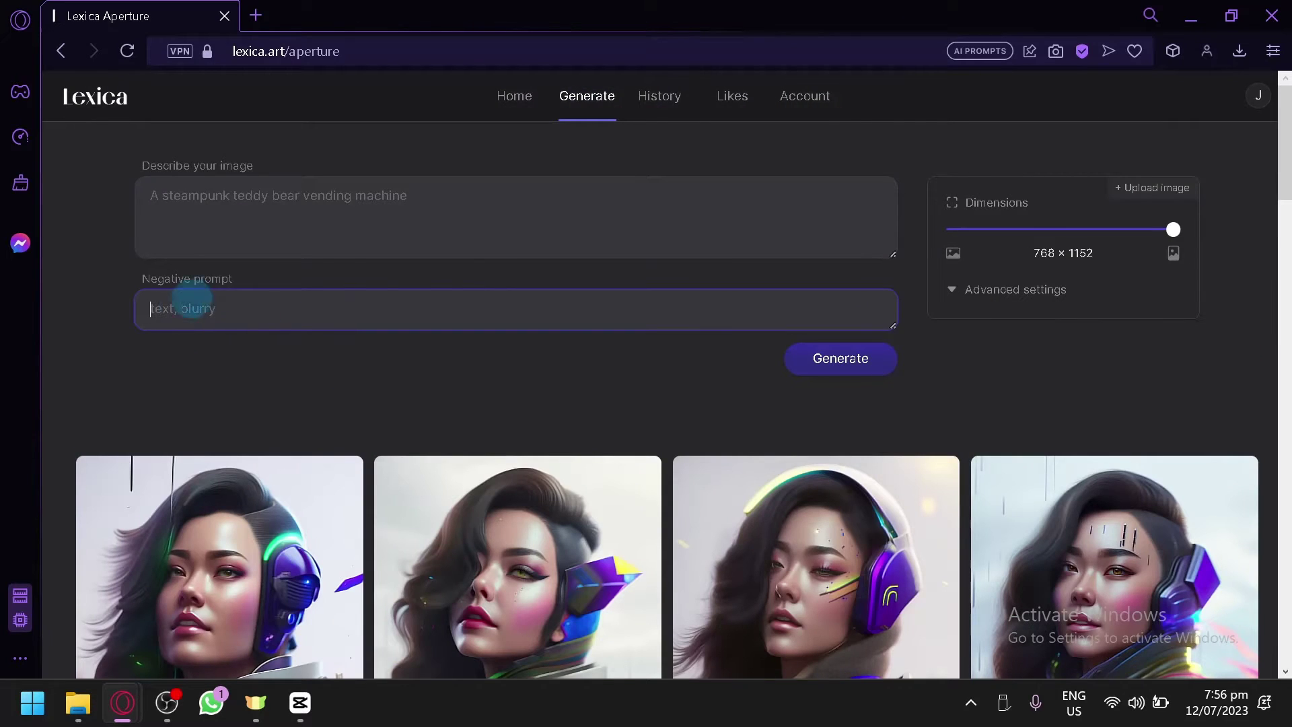
scroll(697, 416, down, 4)
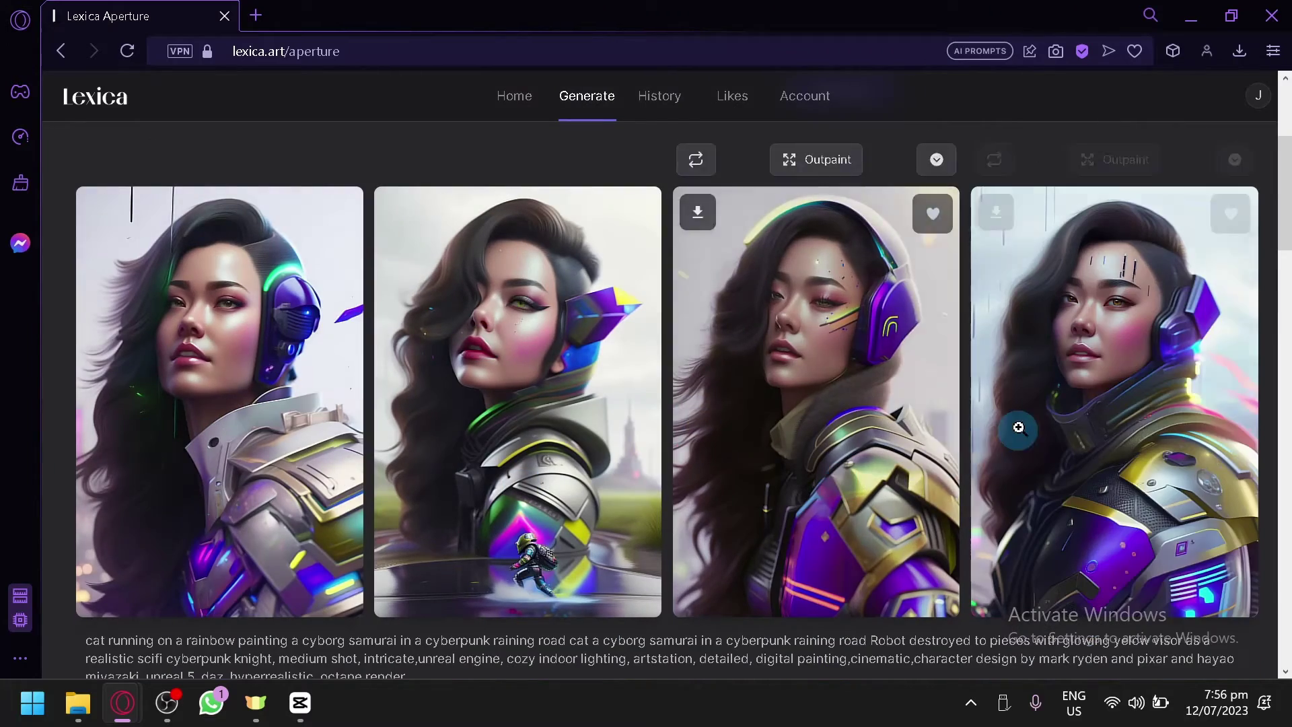
scroll(938, 428, down, 4)
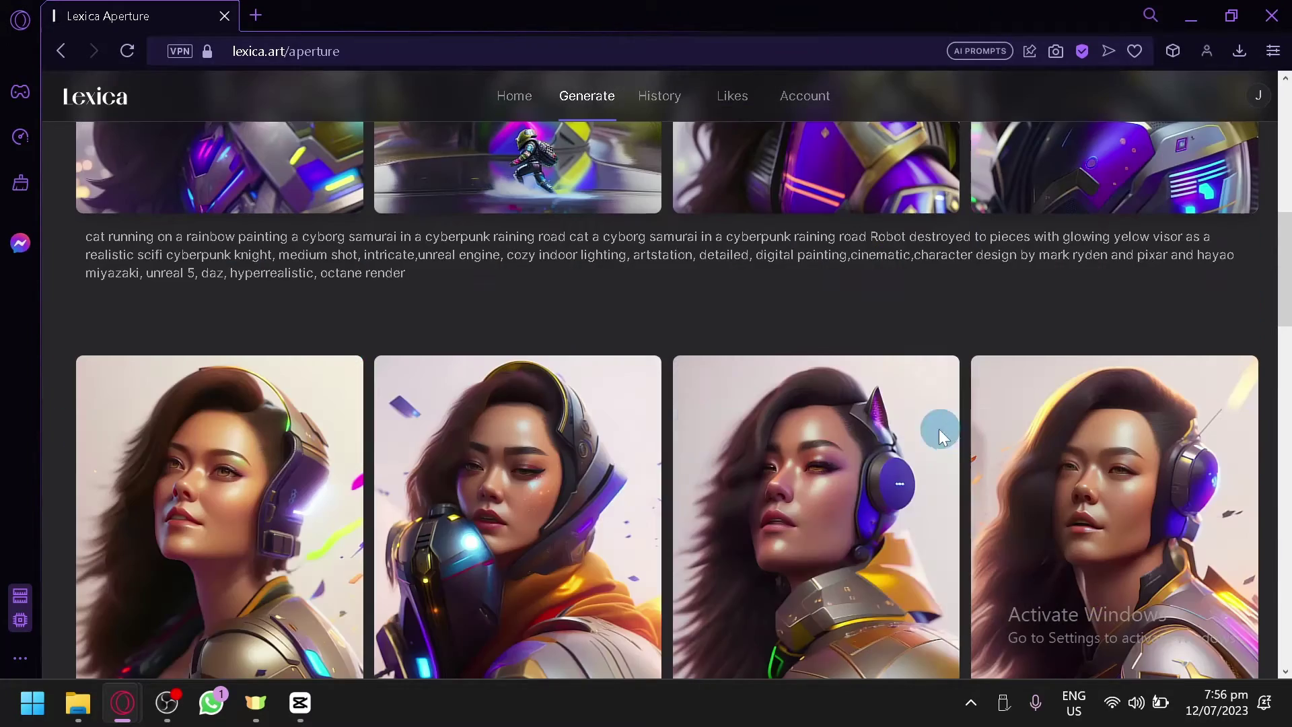
scroll(754, 571, down, 4)
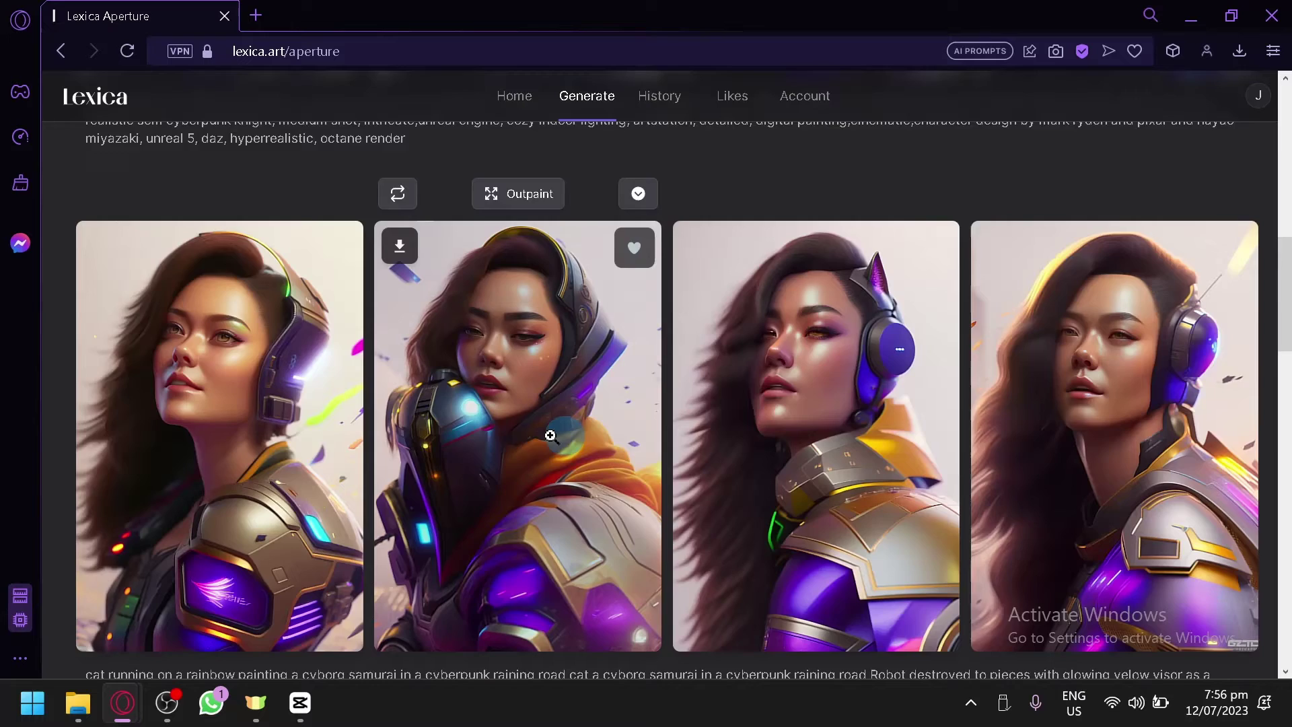
scroll(548, 433, down, 8)
scroll(565, 391, up, 8)
scroll(565, 391, up, 8)
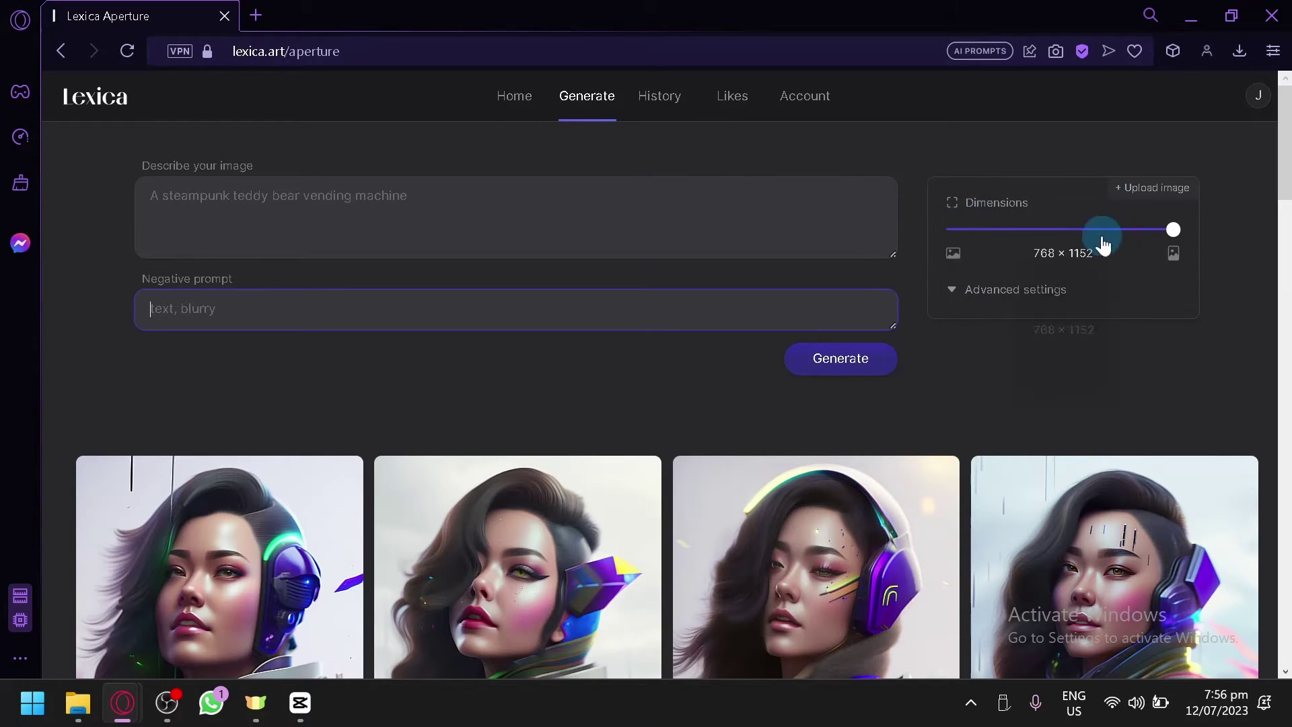
- Set dimensions to 1152 × 768, keep Lexica Aperture v3, and set guidance scale 13
drag(1168, 224, 917, 240)
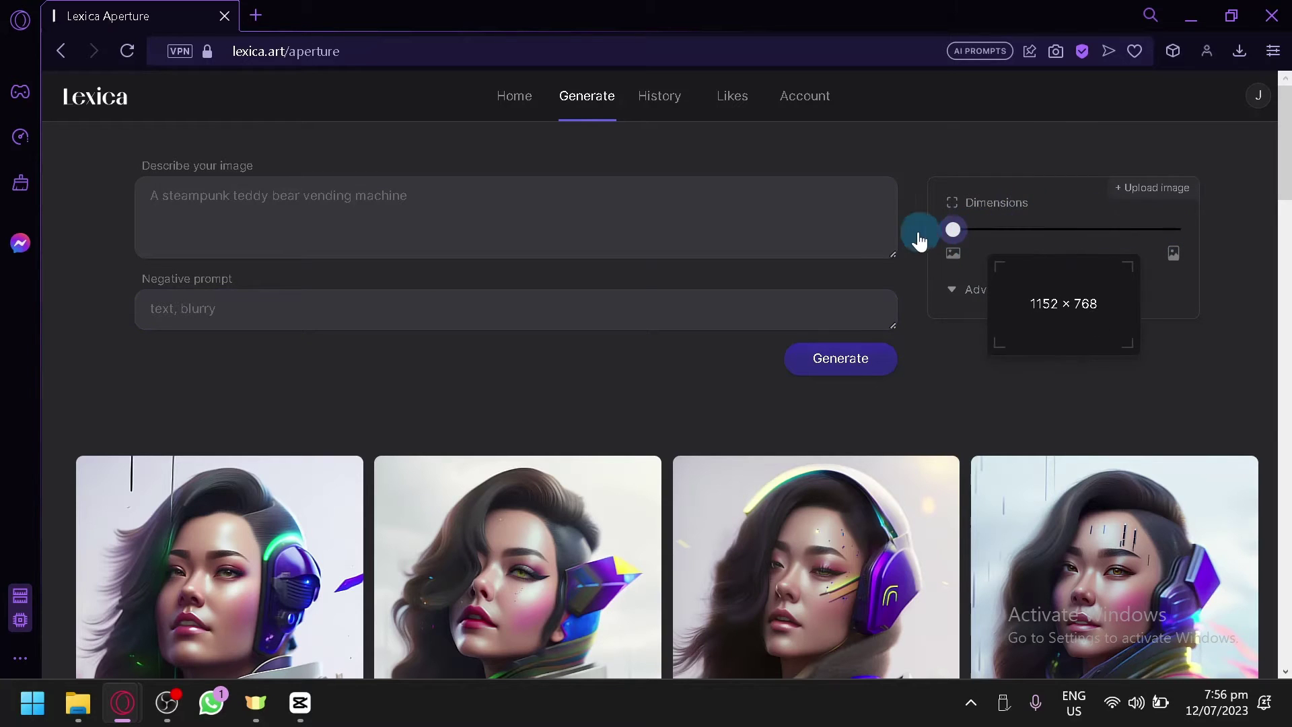
click(979, 296)
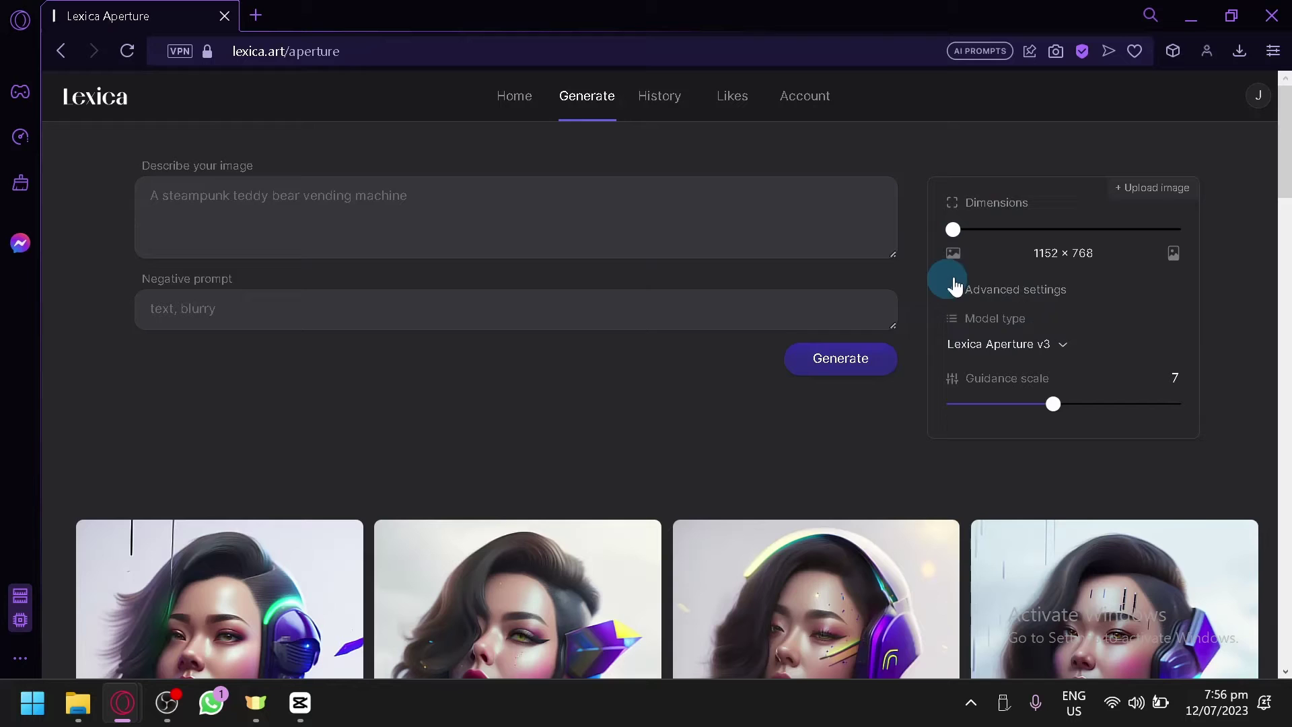
click(1059, 349)
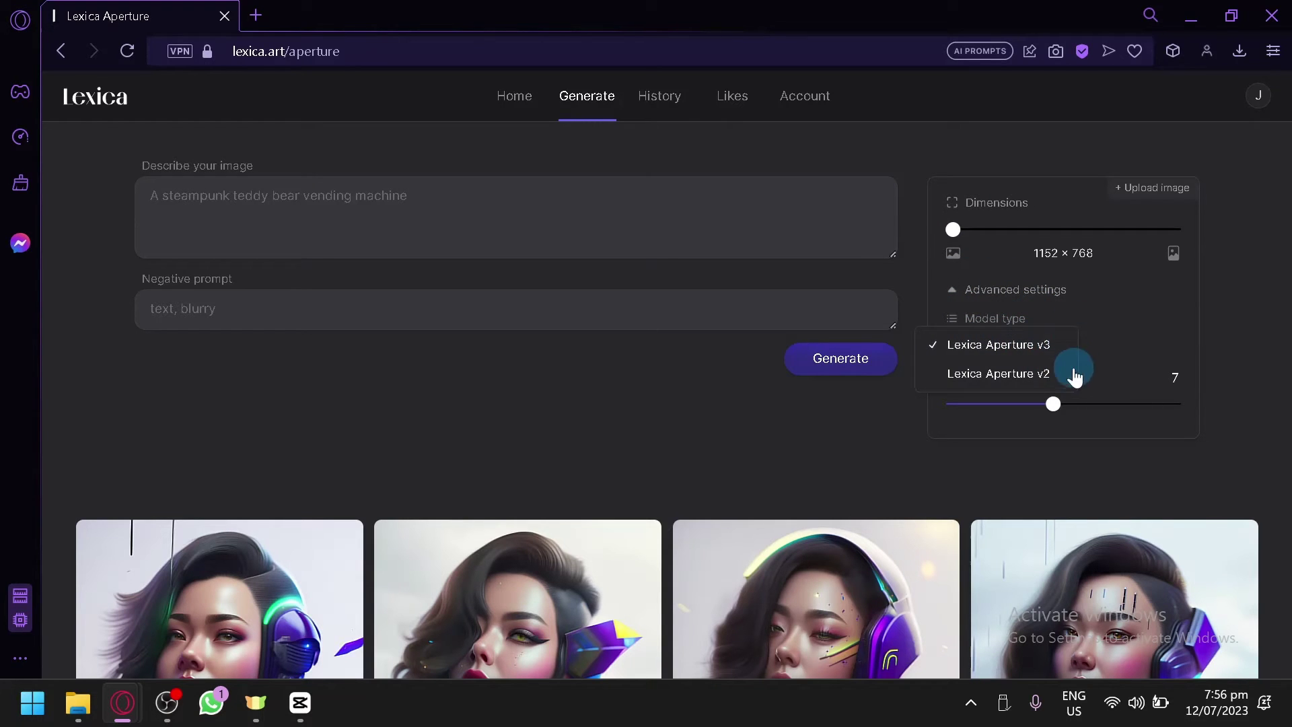
click(1060, 345)
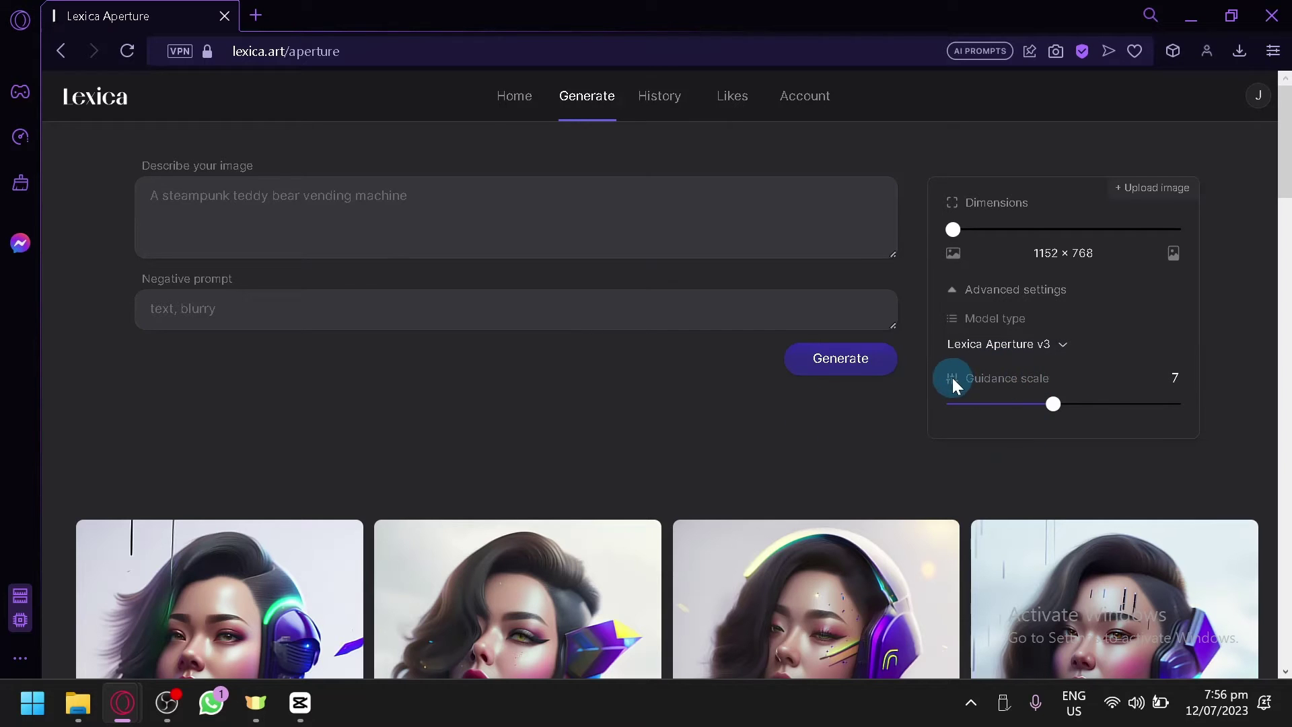
click(1055, 404)
key(Right)
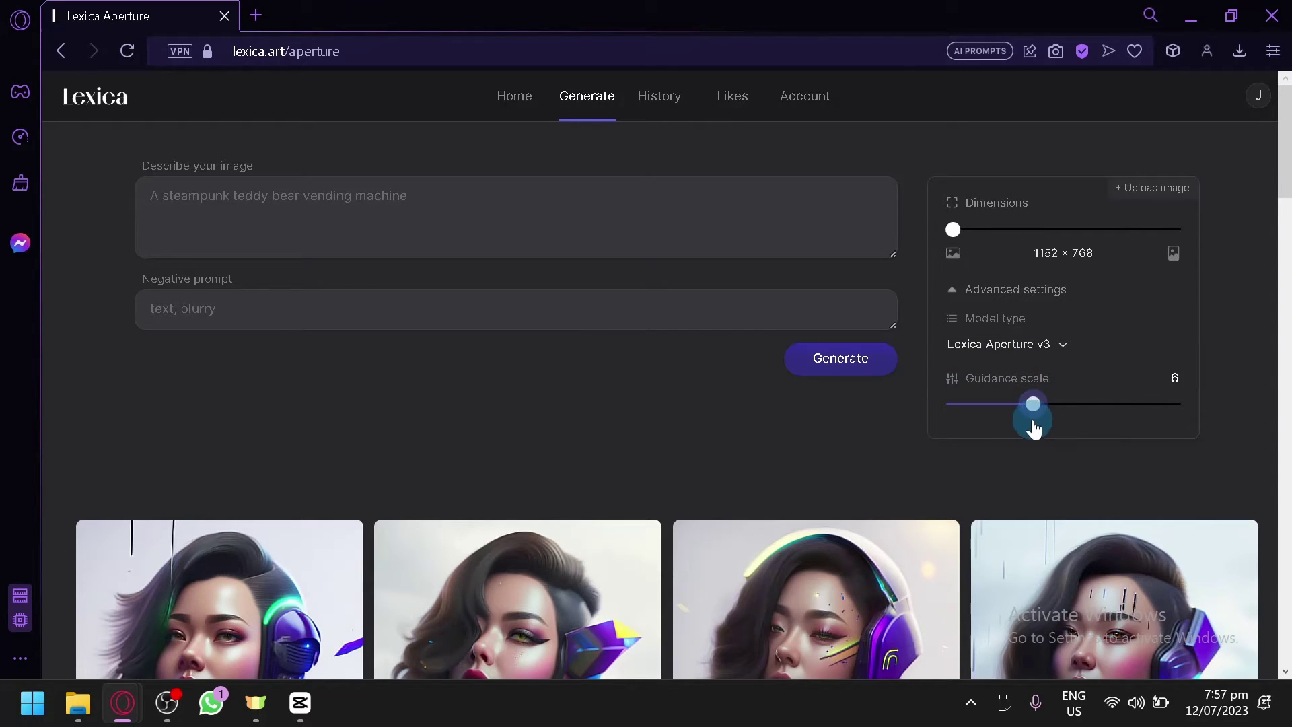
drag(1073, 404, 1171, 401)
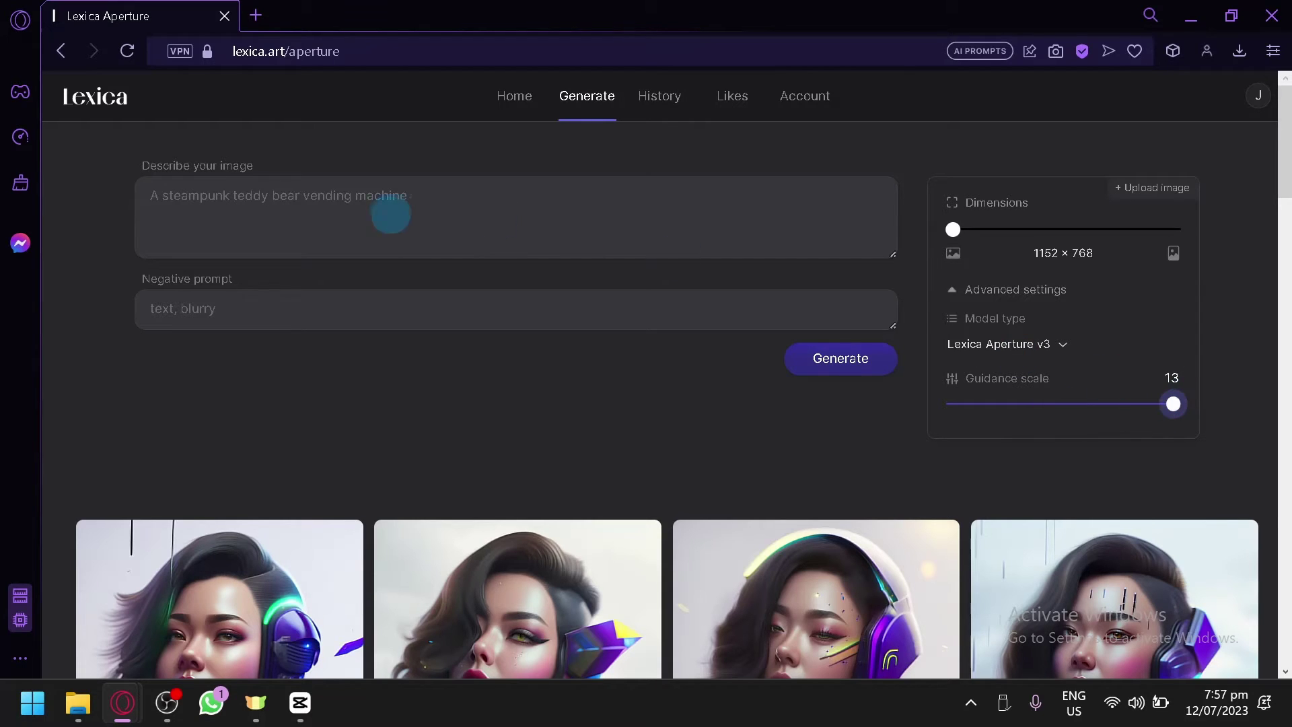
click(319, 194)
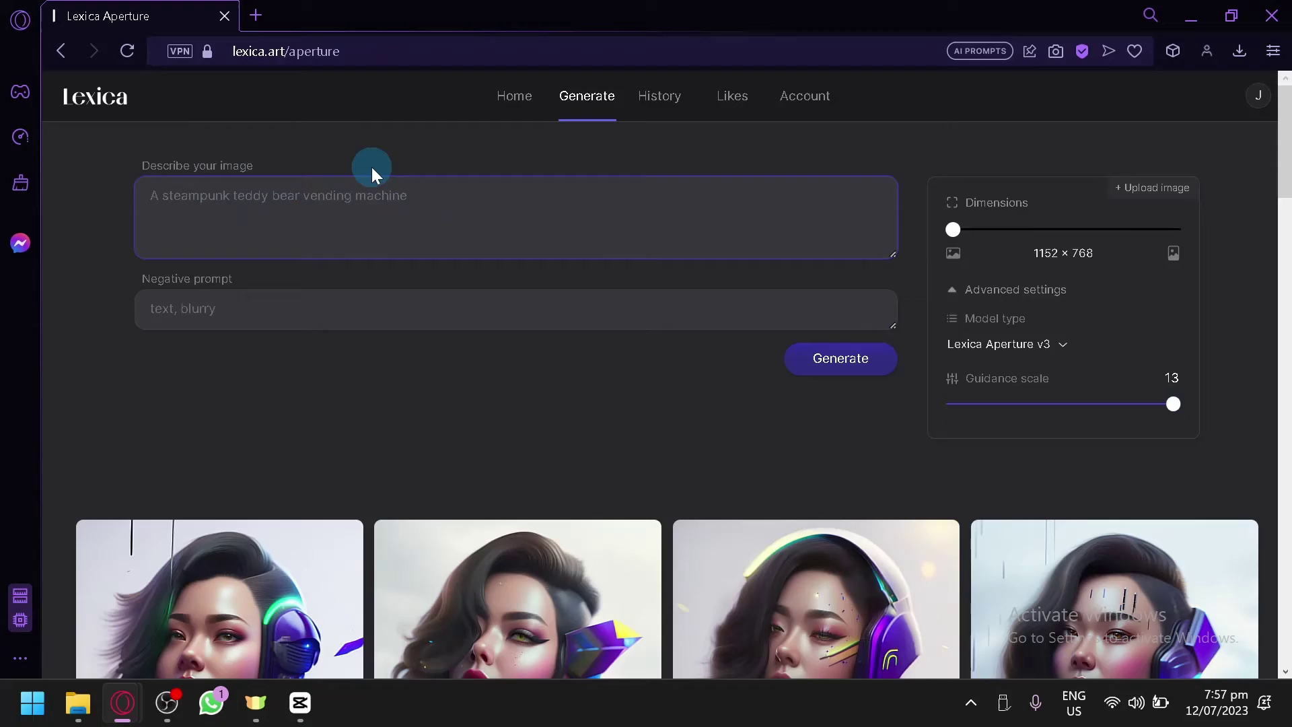
scroll(571, 377, down, 8)
scroll(421, 243, up, 10)
scroll(624, 274, down, 10)
scroll(812, 396, up, 3)
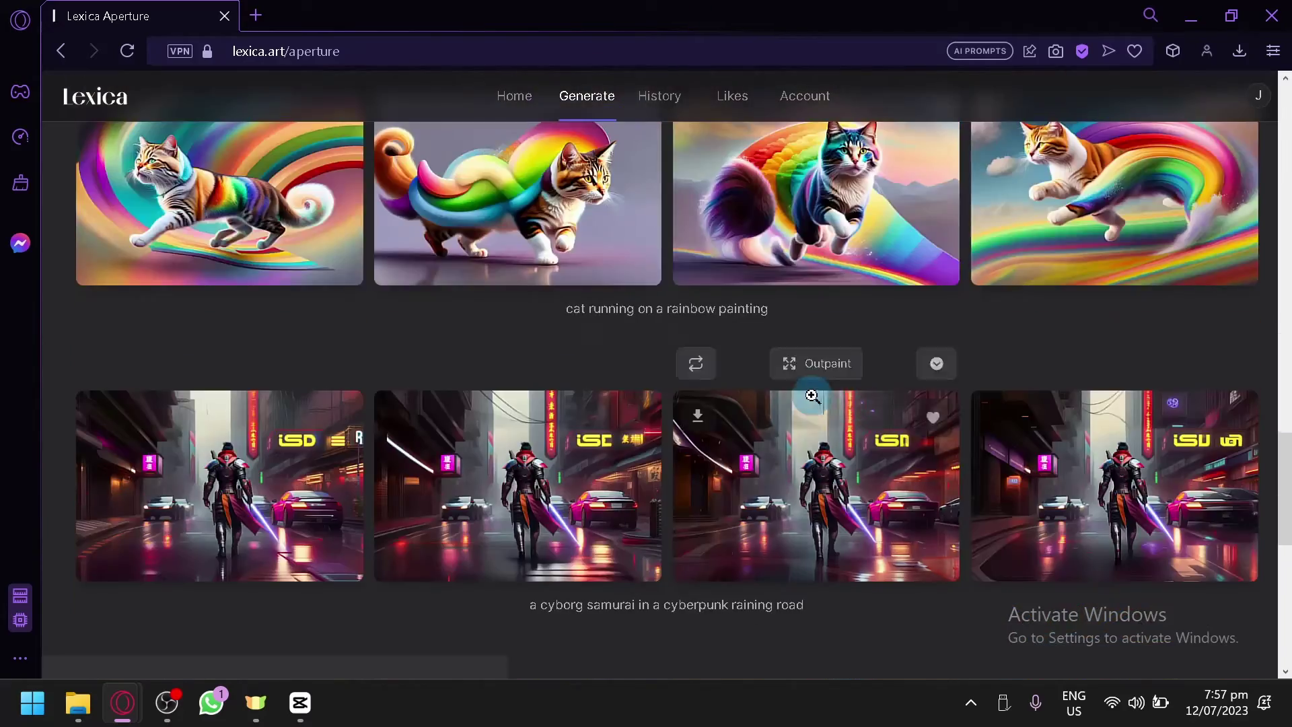
scroll(813, 396, down, 3)
scroll(632, 331, up, 8)
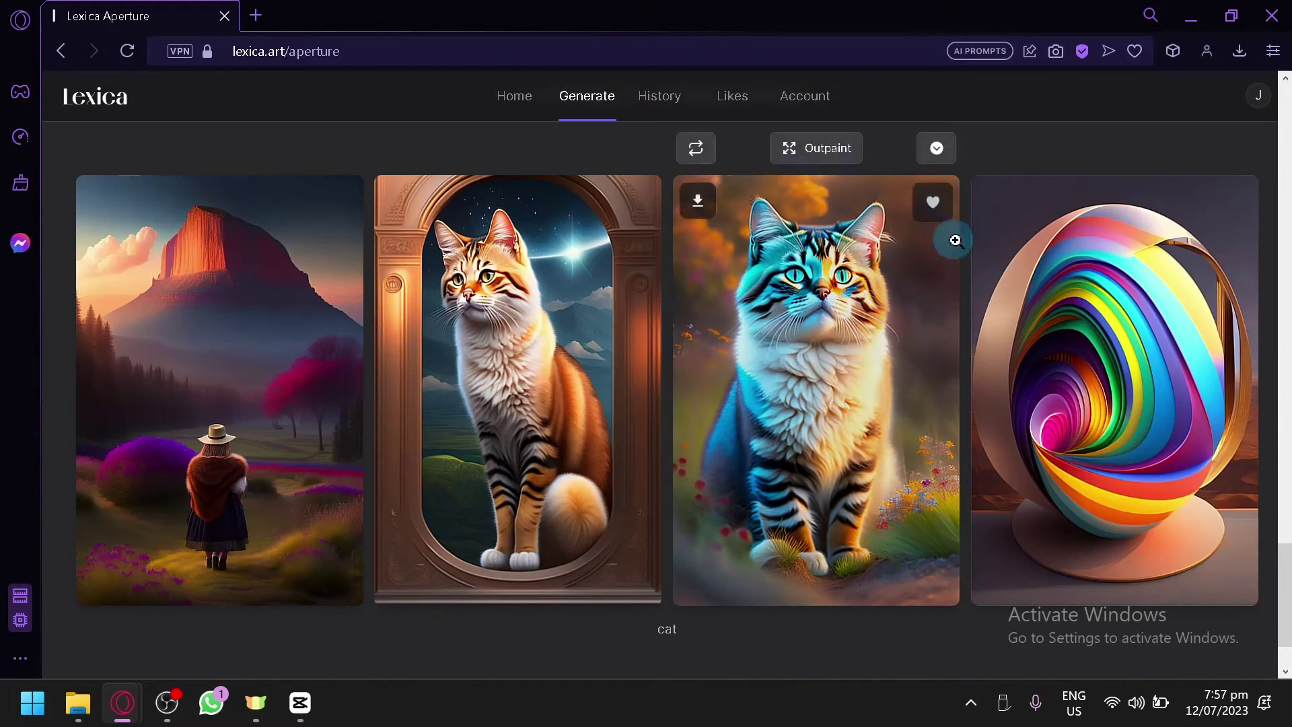
scroll(956, 240, down, 2)
scroll(926, 345, up, 4)
scroll(854, 592, down, 8)
scroll(648, 389, up, 12)
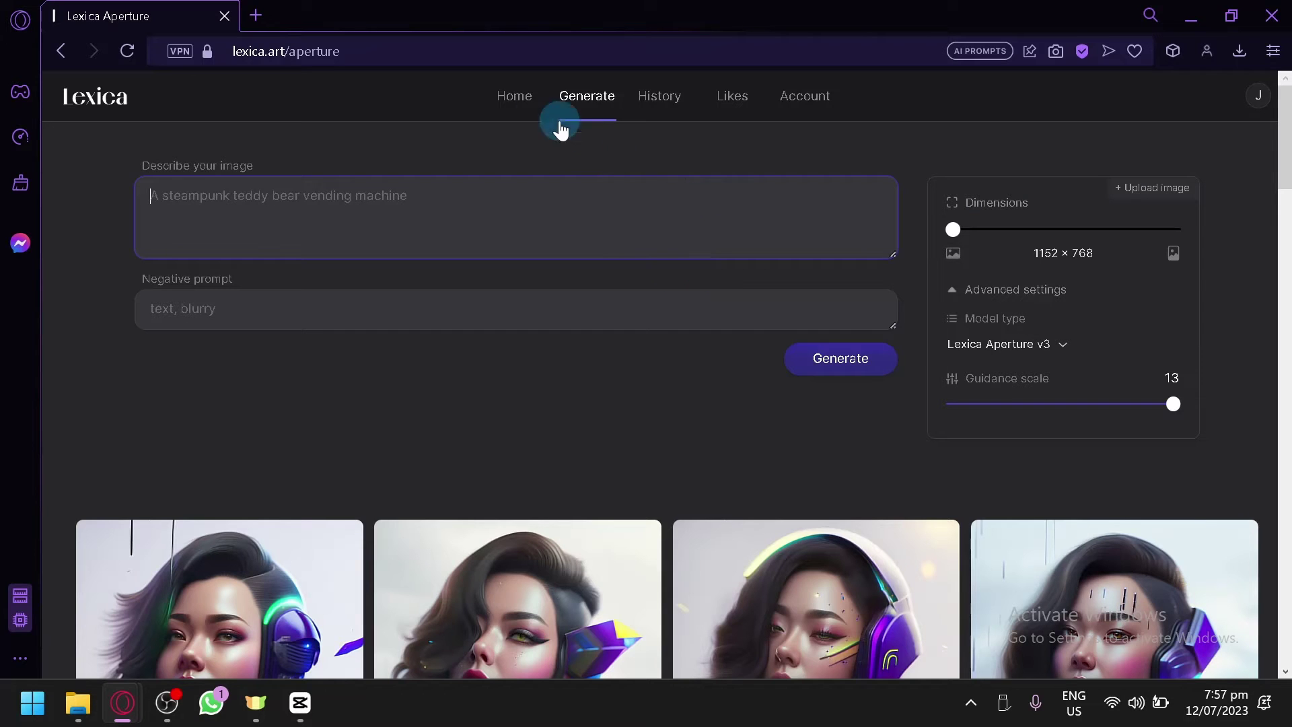
- From the Home gallery, open the vintage 90's anime goddess card and copy its prompt
click(530, 113)
scroll(622, 333, down, 5)
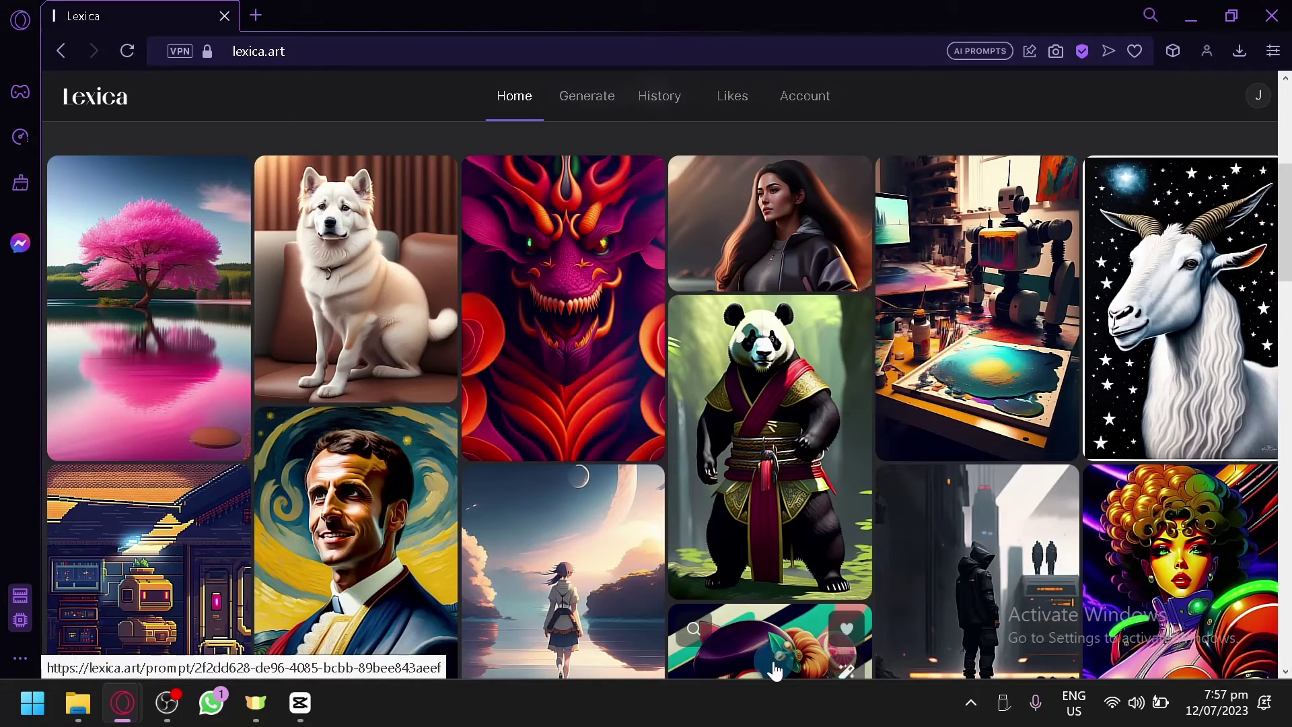
scroll(1024, 389, down, 2)
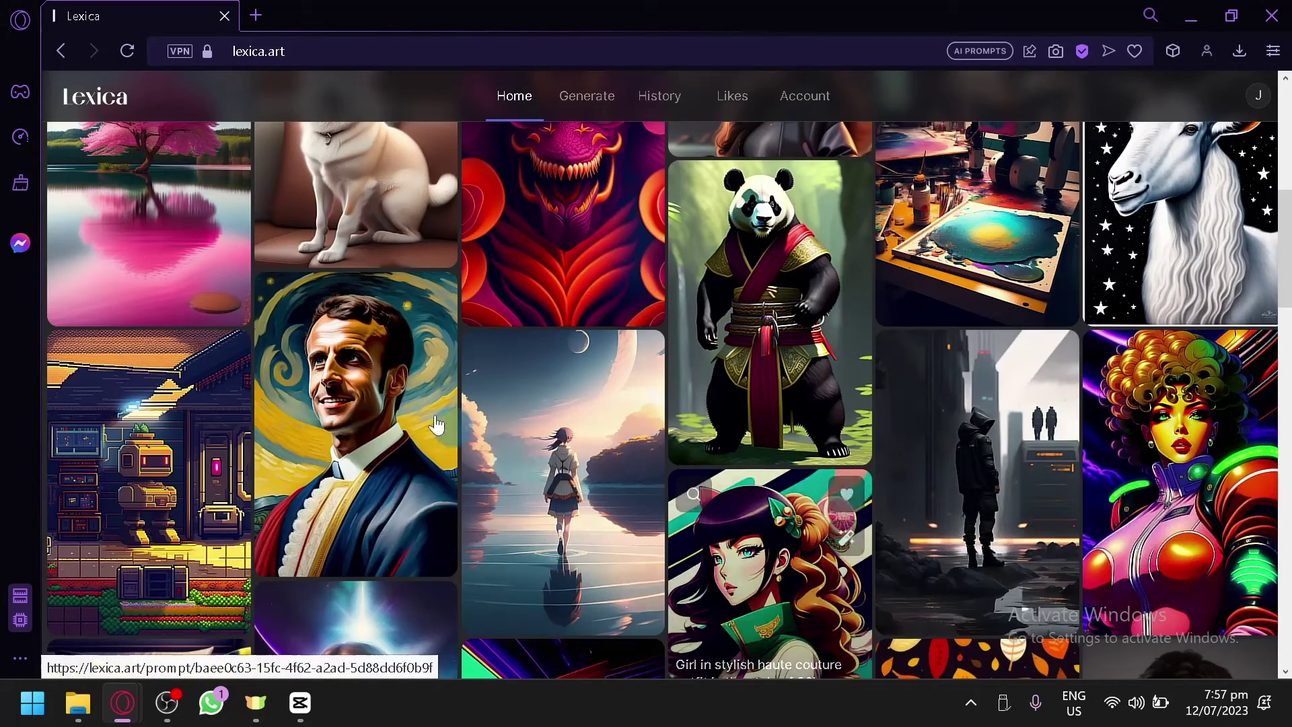
scroll(526, 478, down, 2)
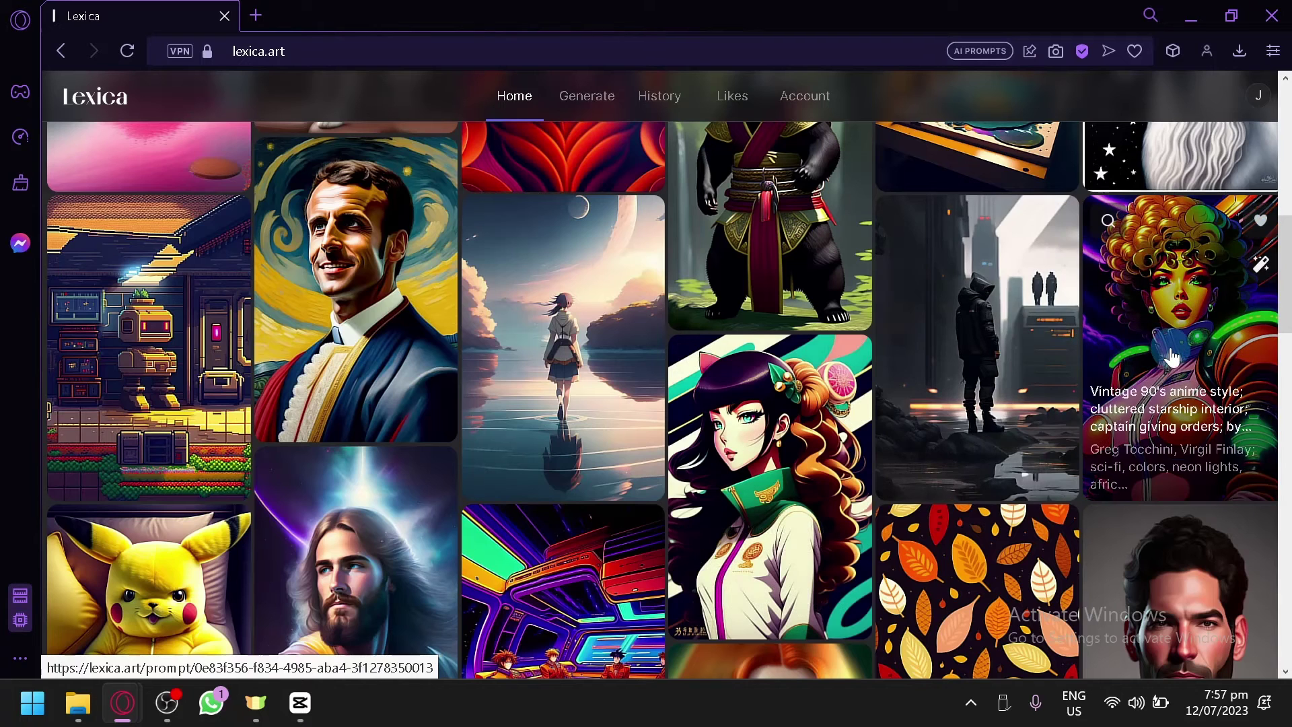
click(1171, 350)
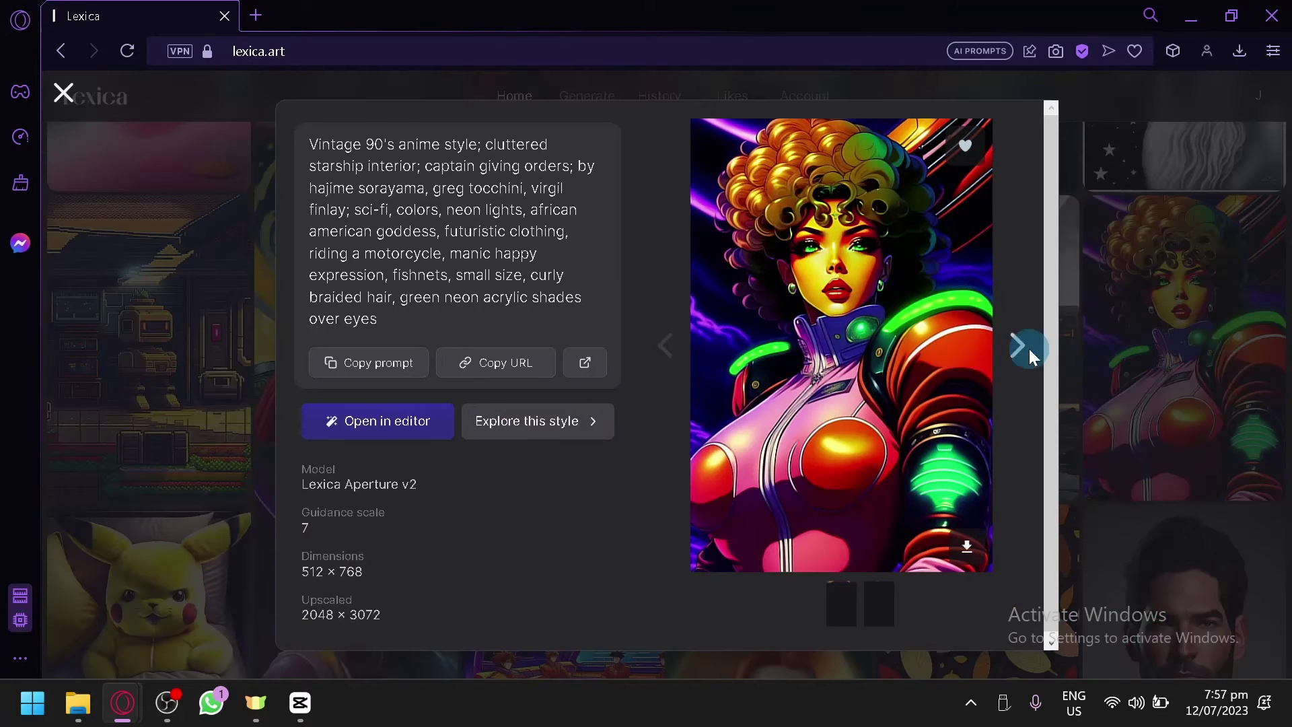
click(354, 375)
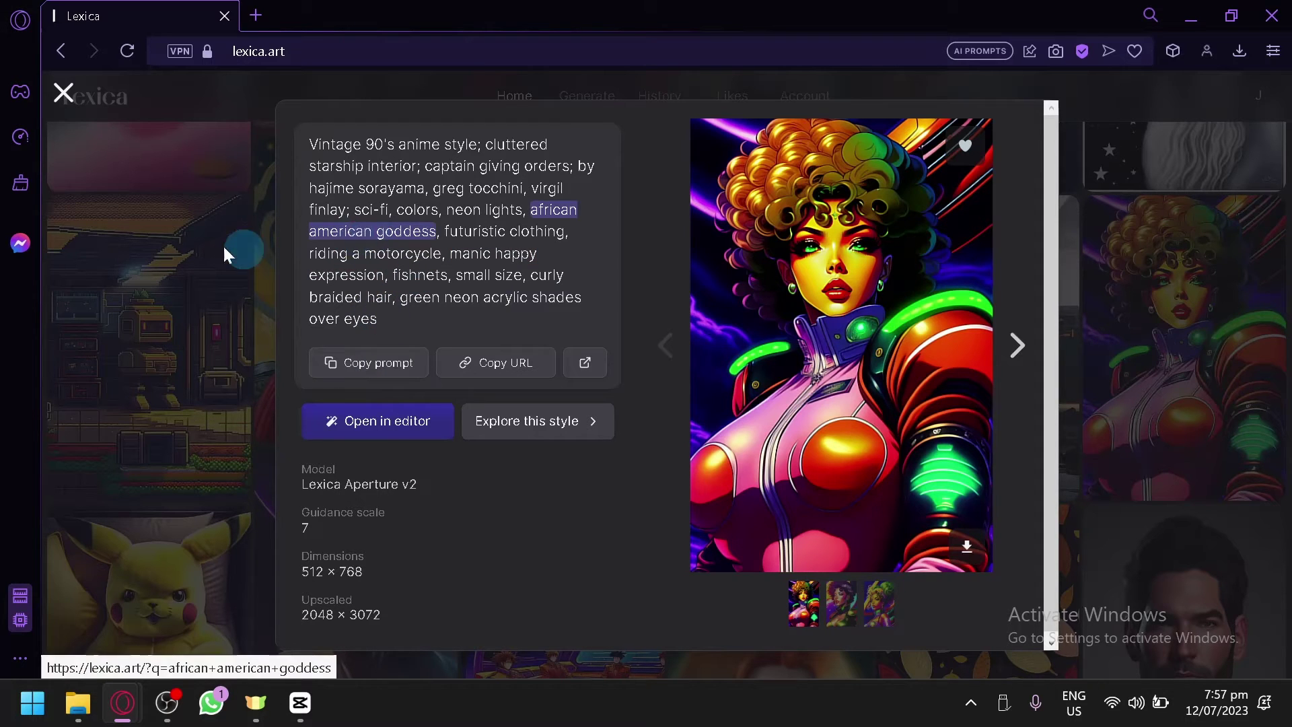
click(164, 141)
- Paste the copied vintage 90's anime prompt into the description box and generate
click(609, 100)
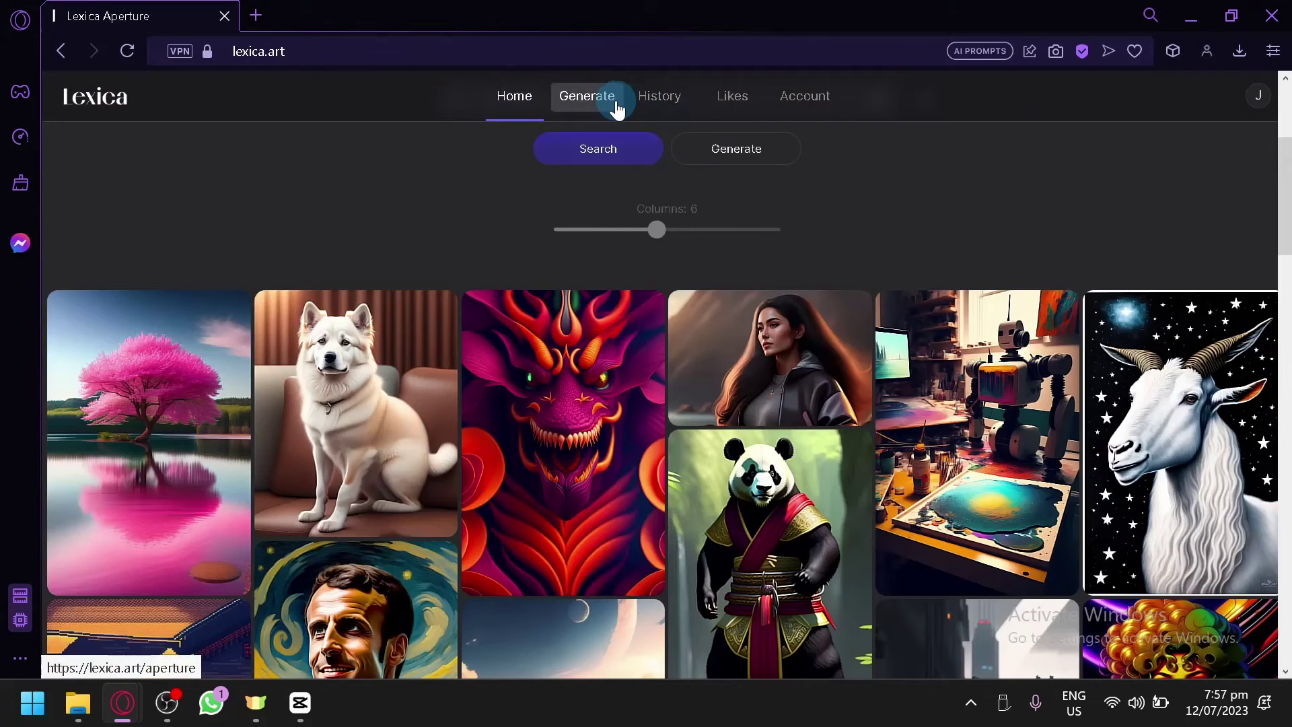
click(505, 179)
key(ctrl+v)
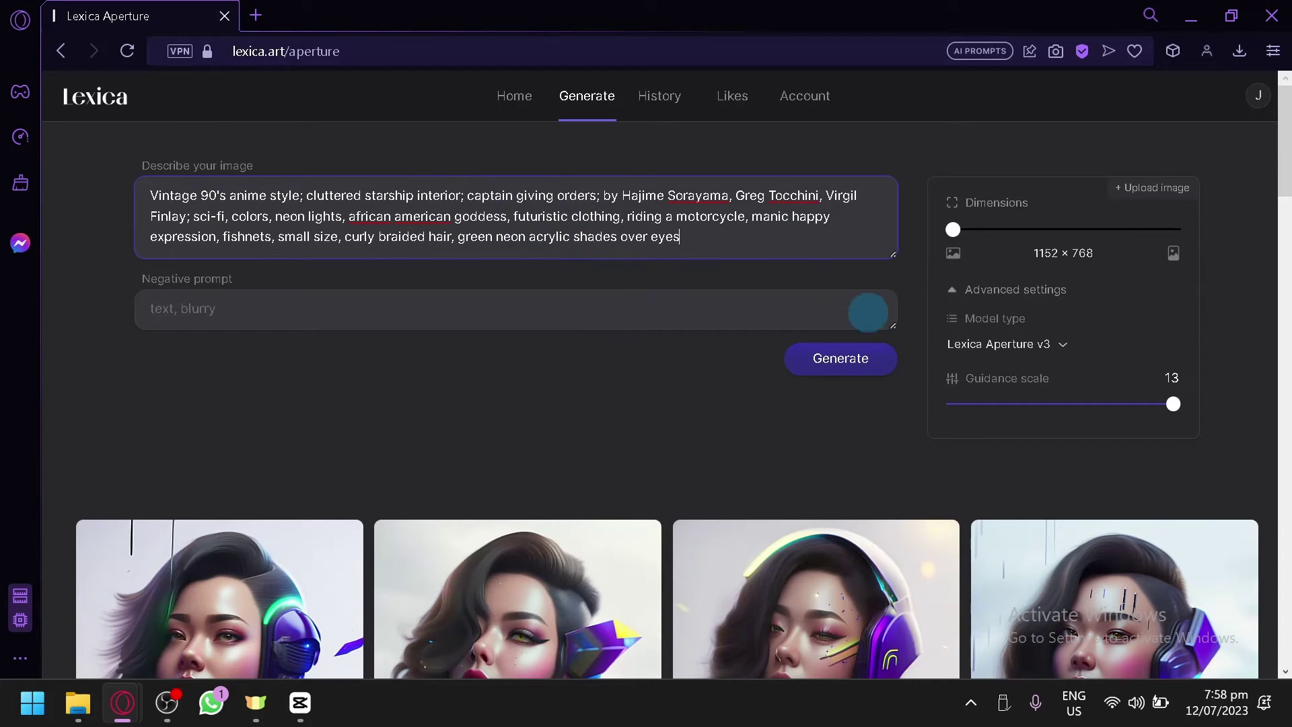
click(835, 358)
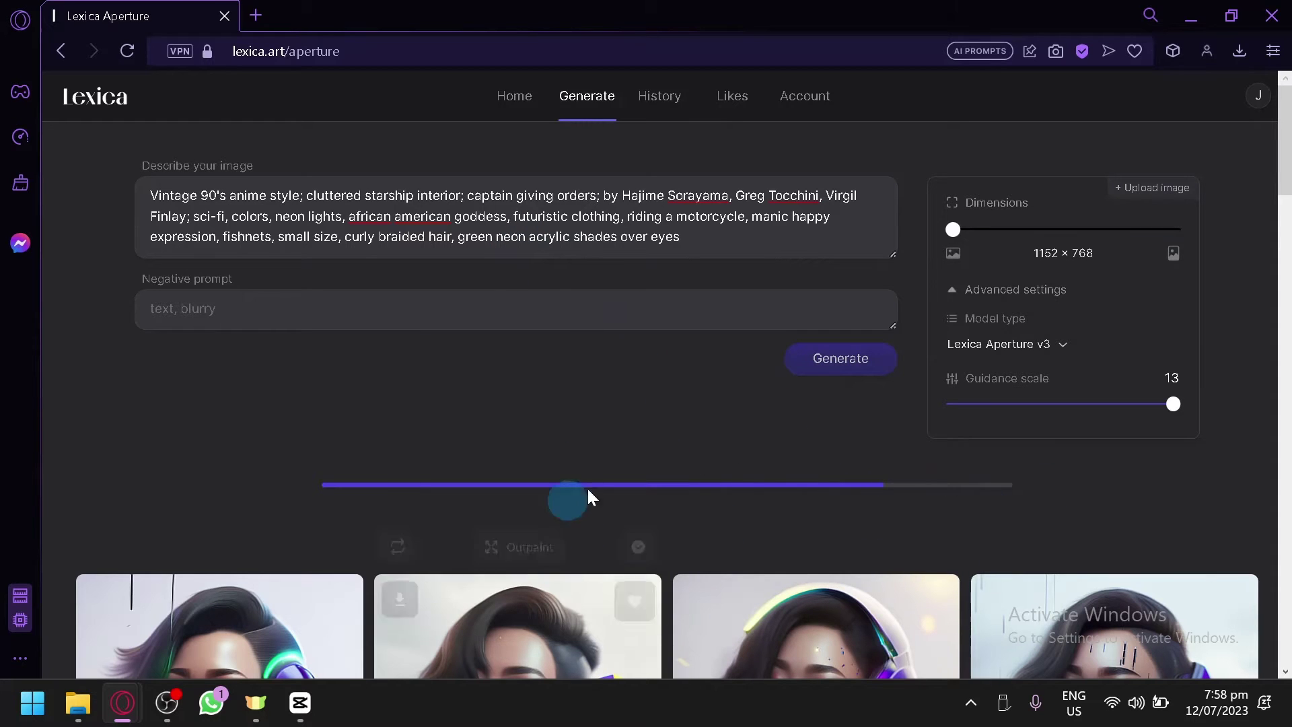
- Open pexels.com in a new browser tab
click(258, 14)
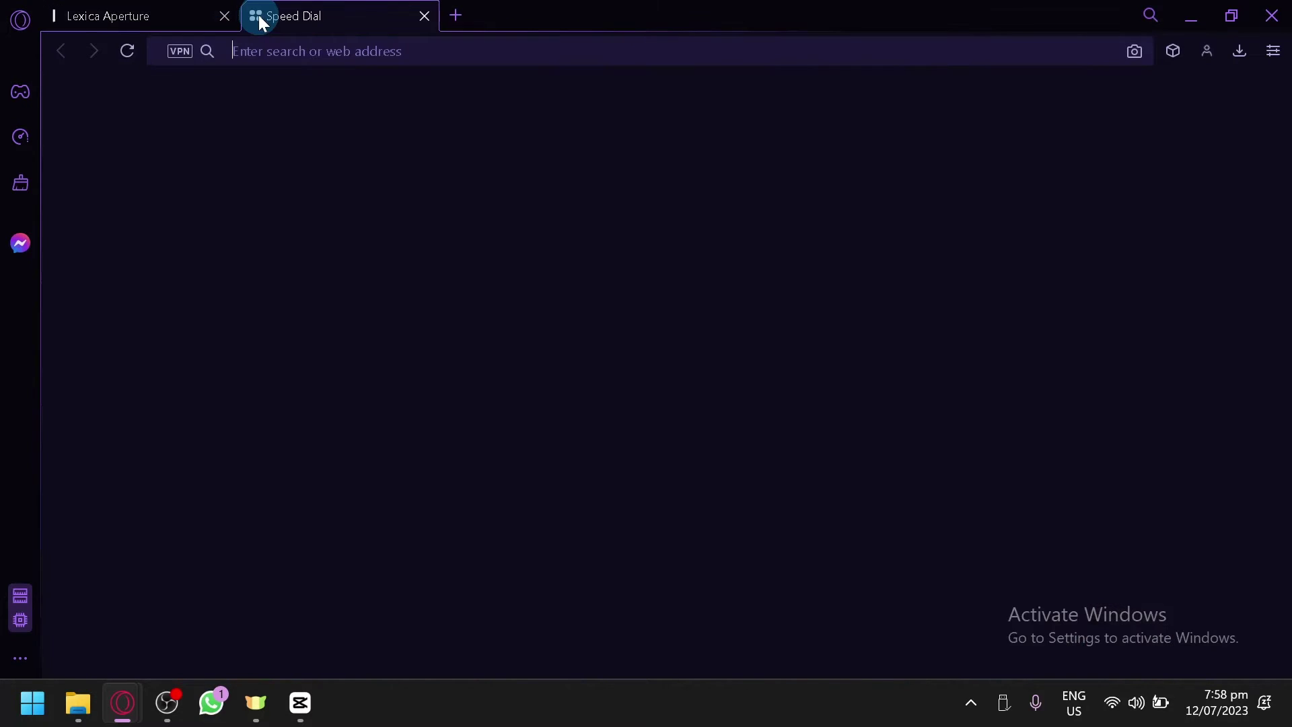
text(pexels.com)
key(Return)
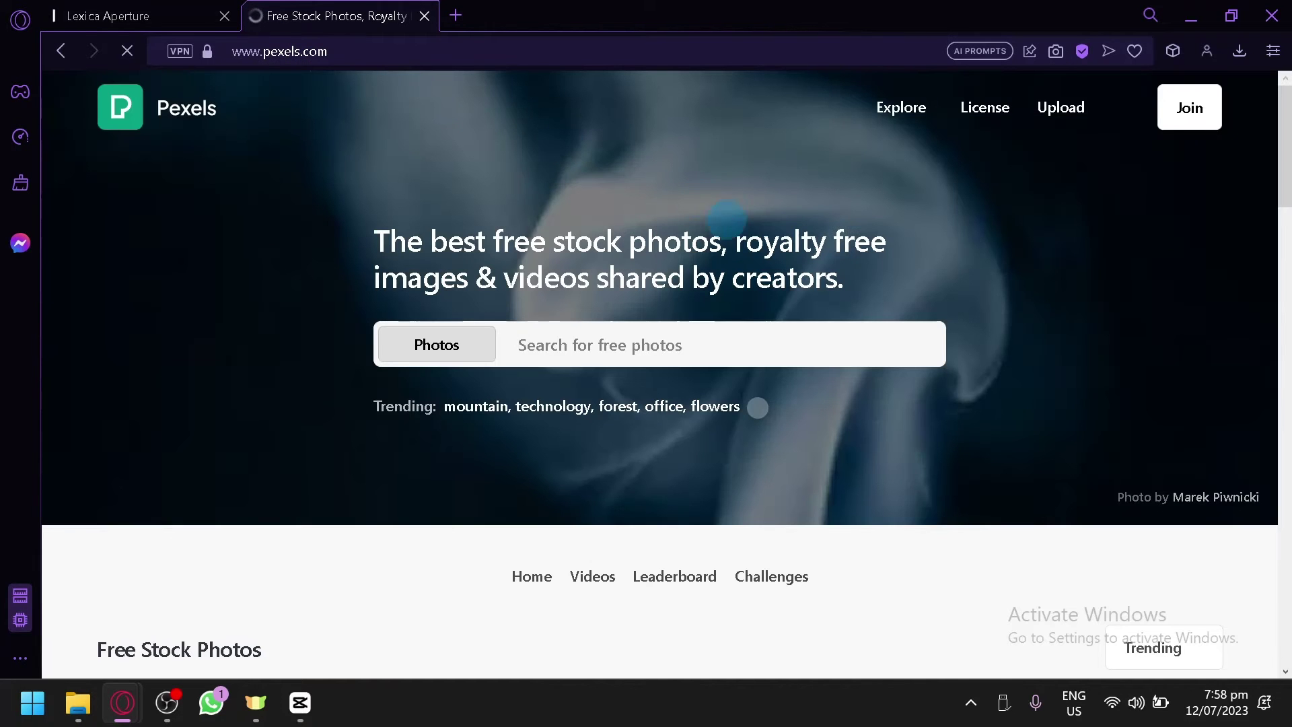
click(722, 325)
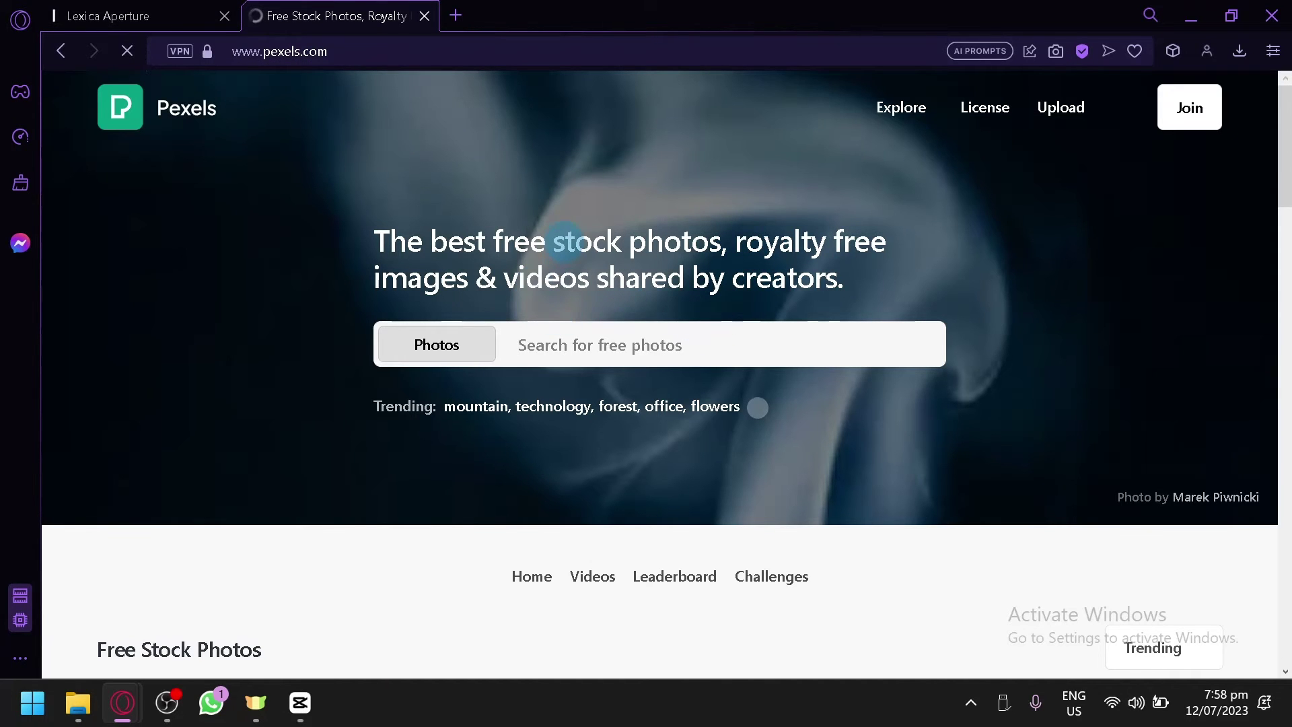
- Open and review the photo of the seated man in the patterned shirt
scroll(809, 235, down, 2)
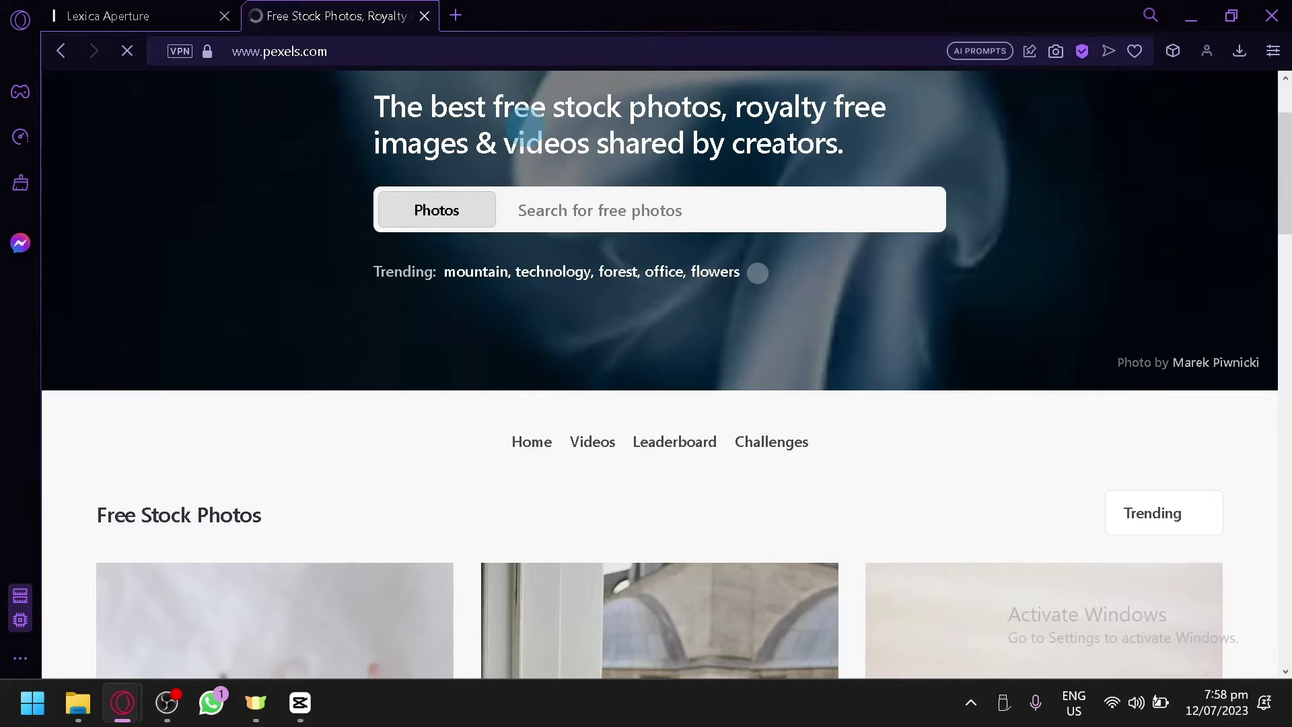
scroll(701, 196, down, 6)
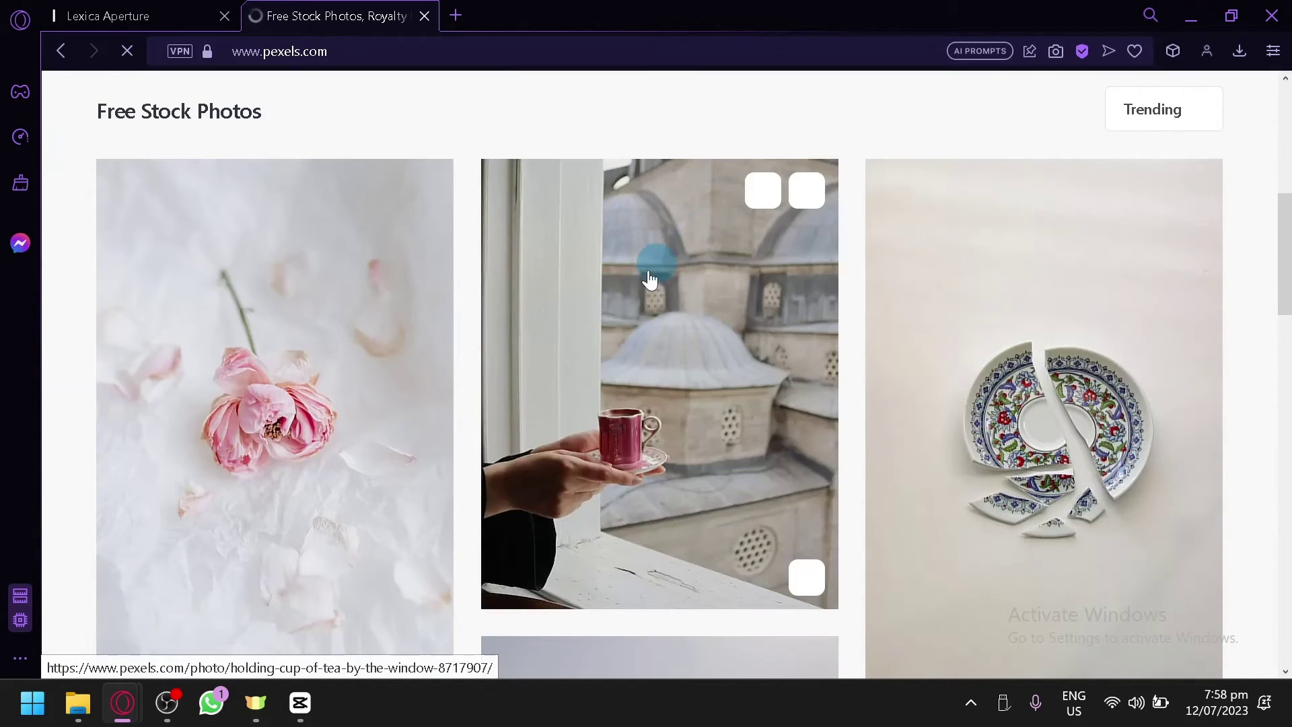
scroll(649, 280, down, 12)
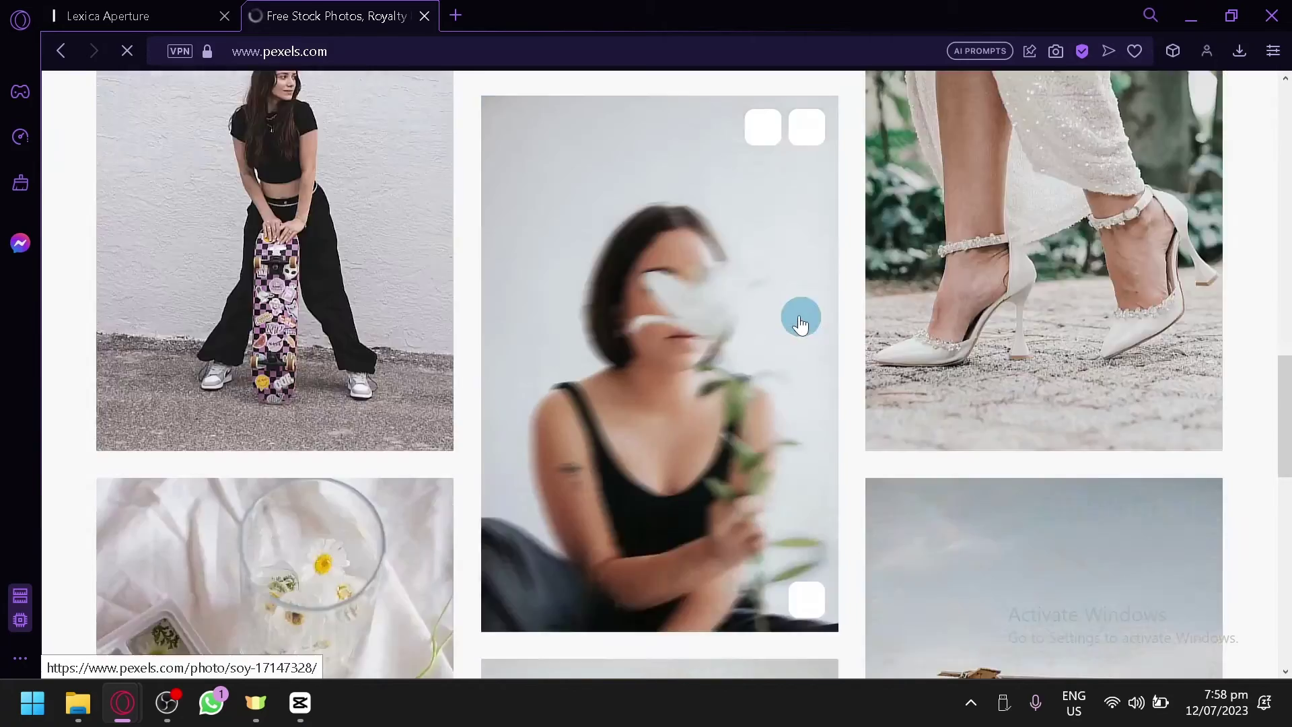
scroll(798, 316, down, 11)
scroll(797, 316, up, 4)
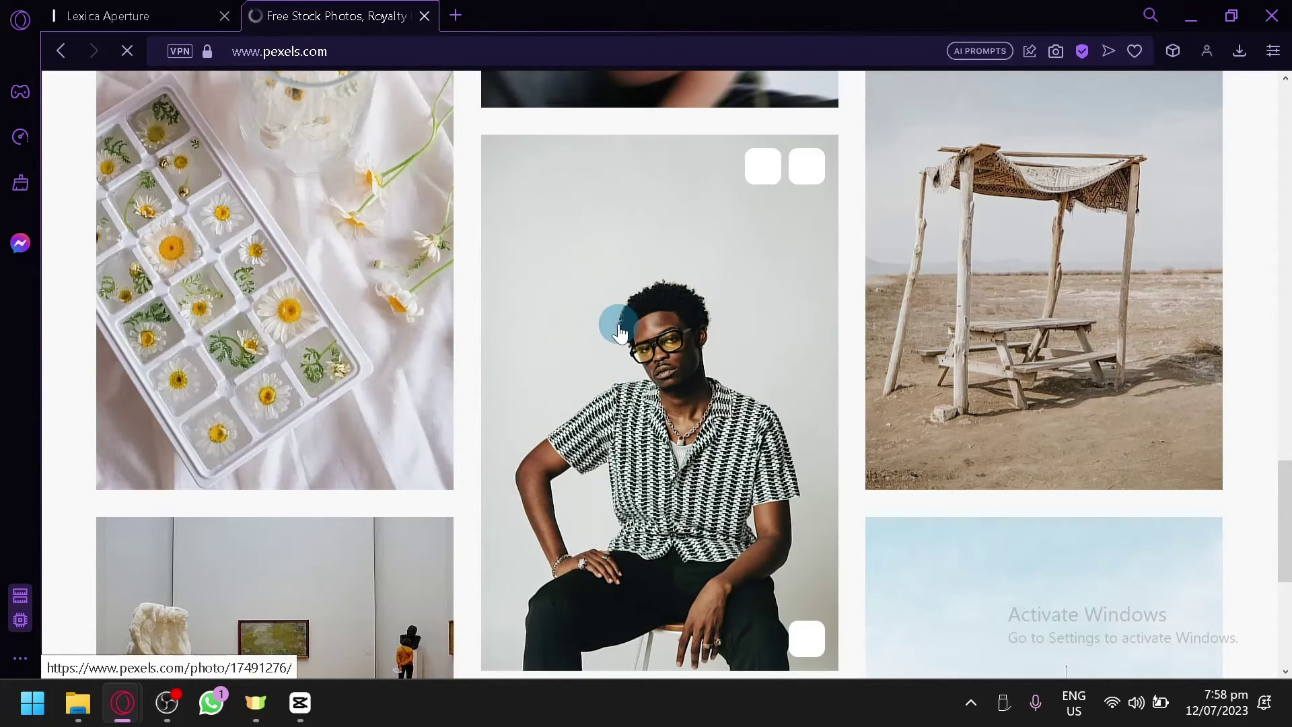
click(752, 254)
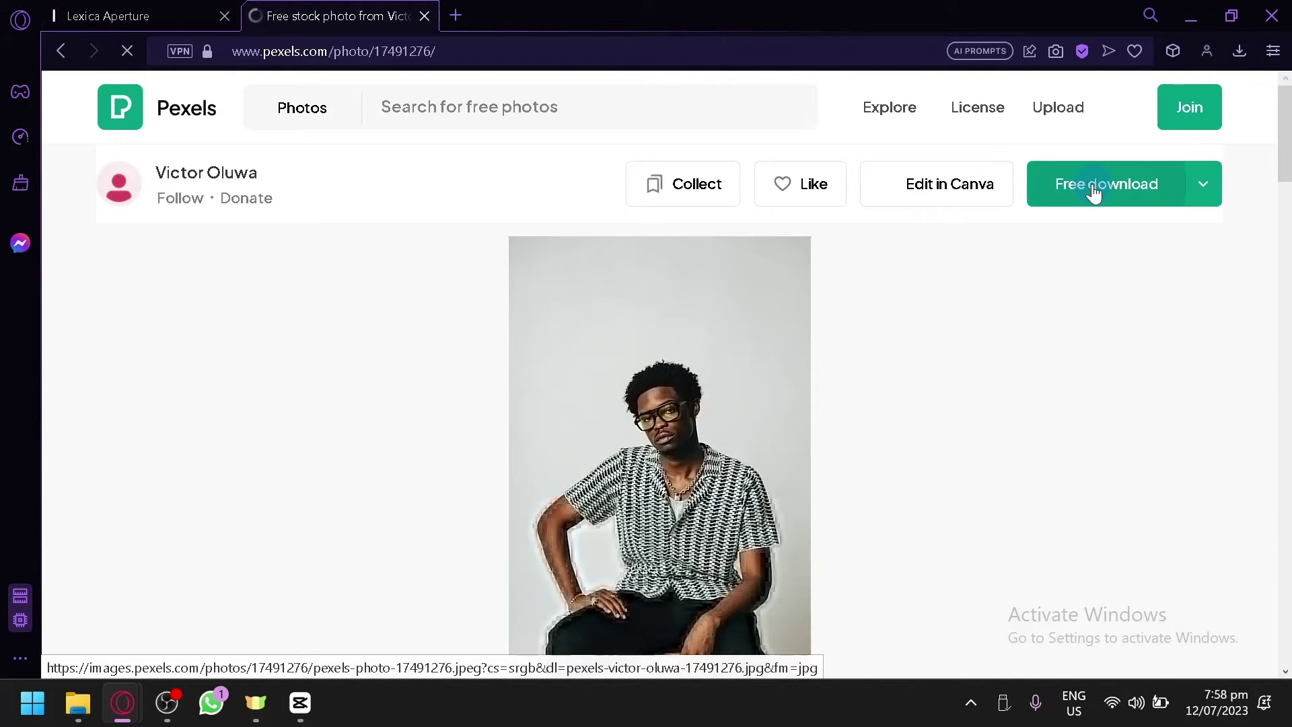
scroll(985, 383, down, 8)
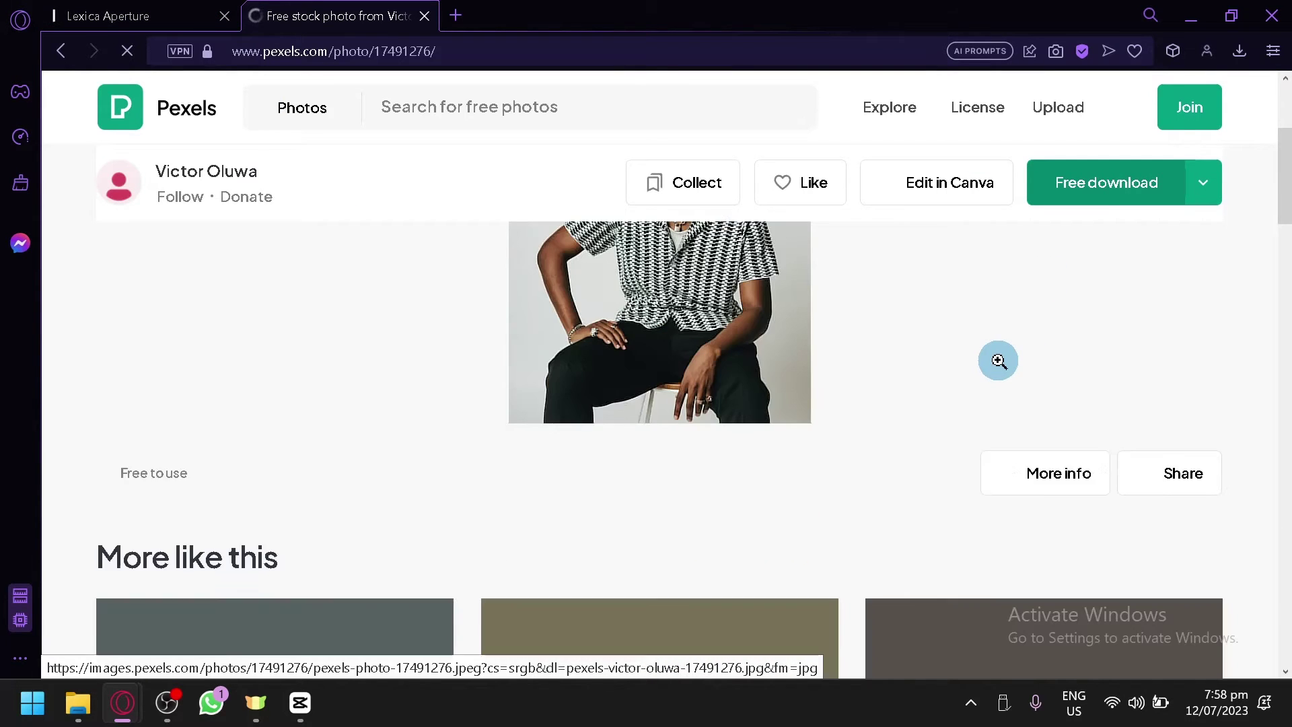
scroll(747, 329, down, 2)
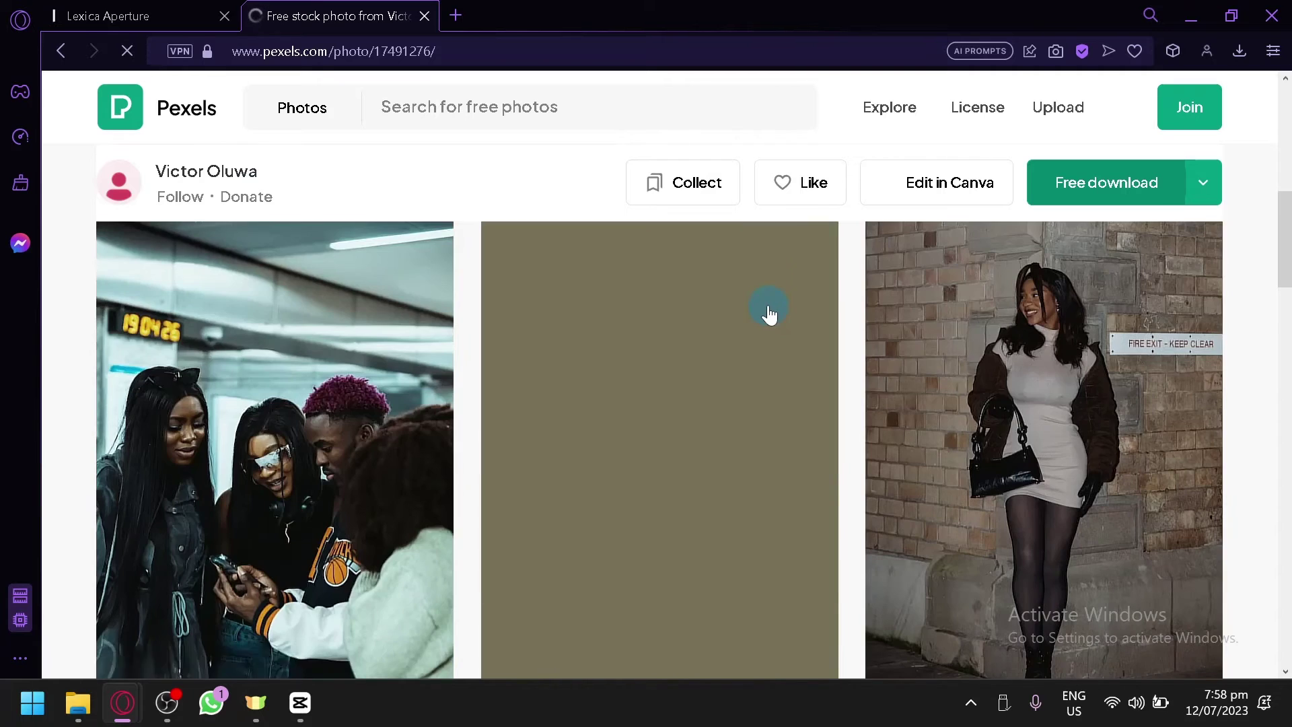
scroll(955, 256, up, 10)
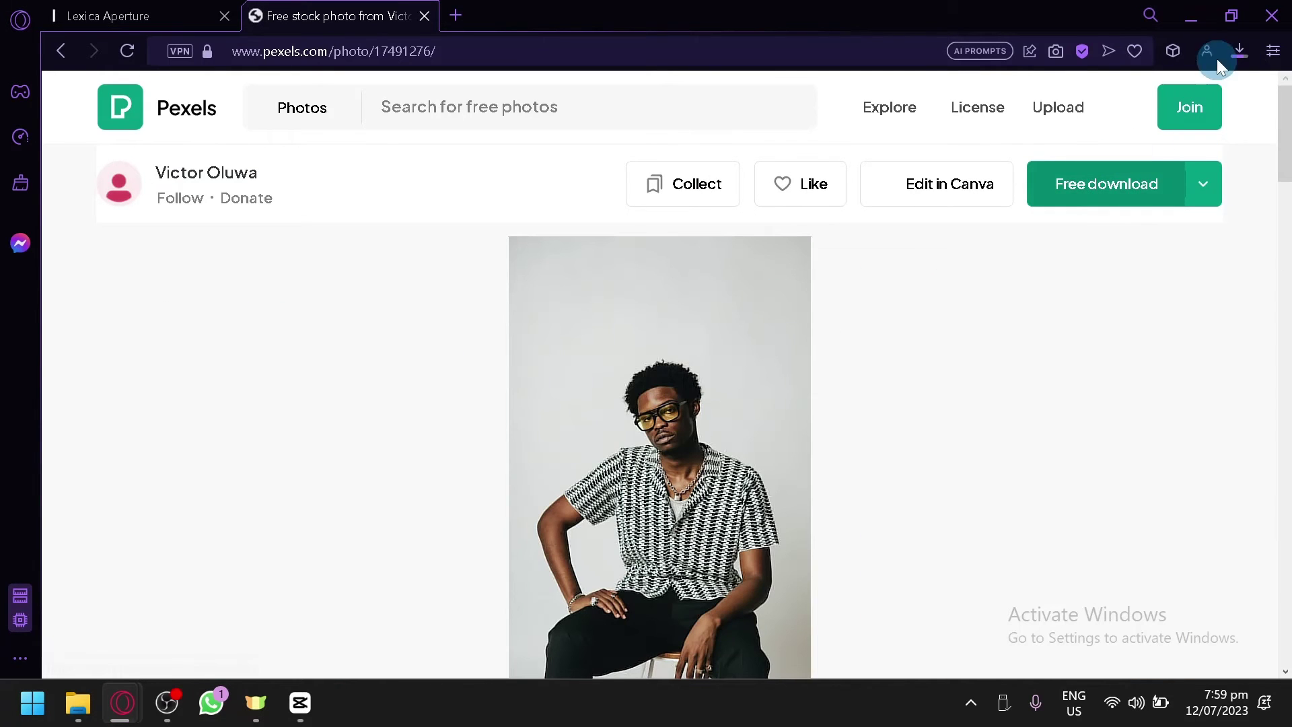
- Back on Lexica Aperture, enlarge the second generated sci-fi image, then close it
click(186, 12)
scroll(508, 229, down, 2)
scroll(508, 229, down, 2)
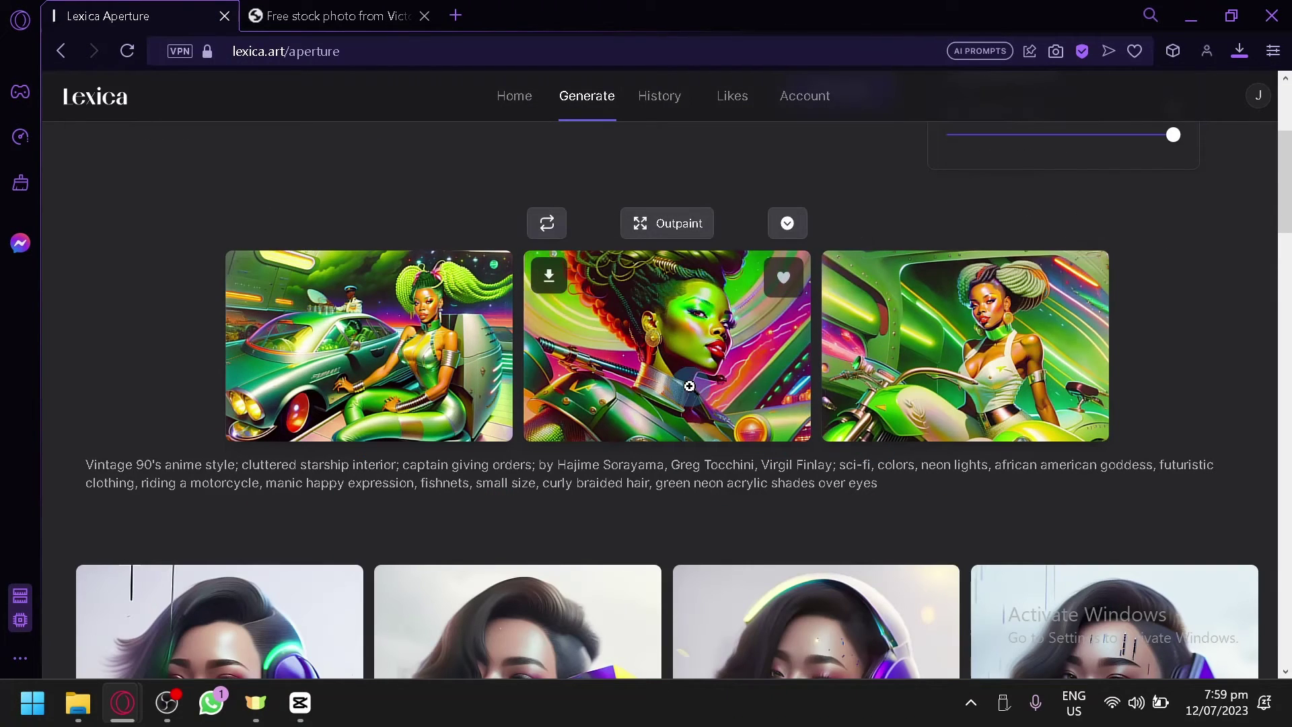
click(726, 340)
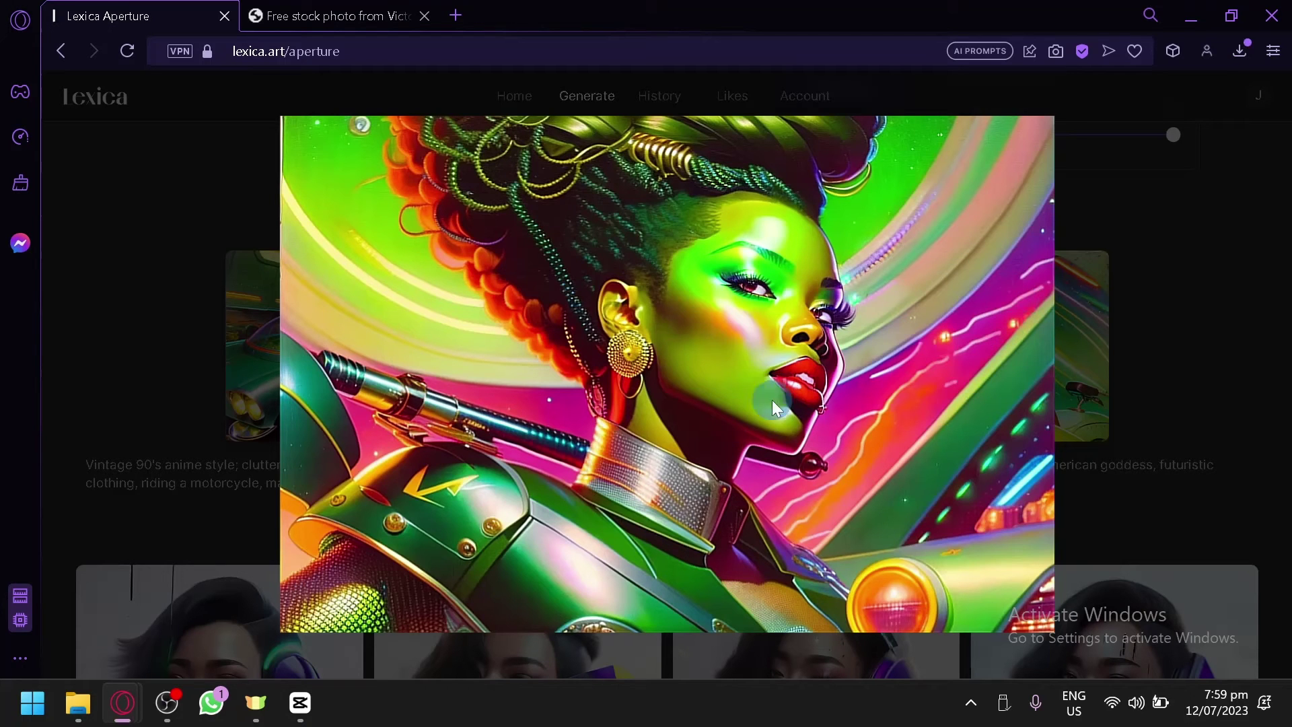
click(1177, 438)
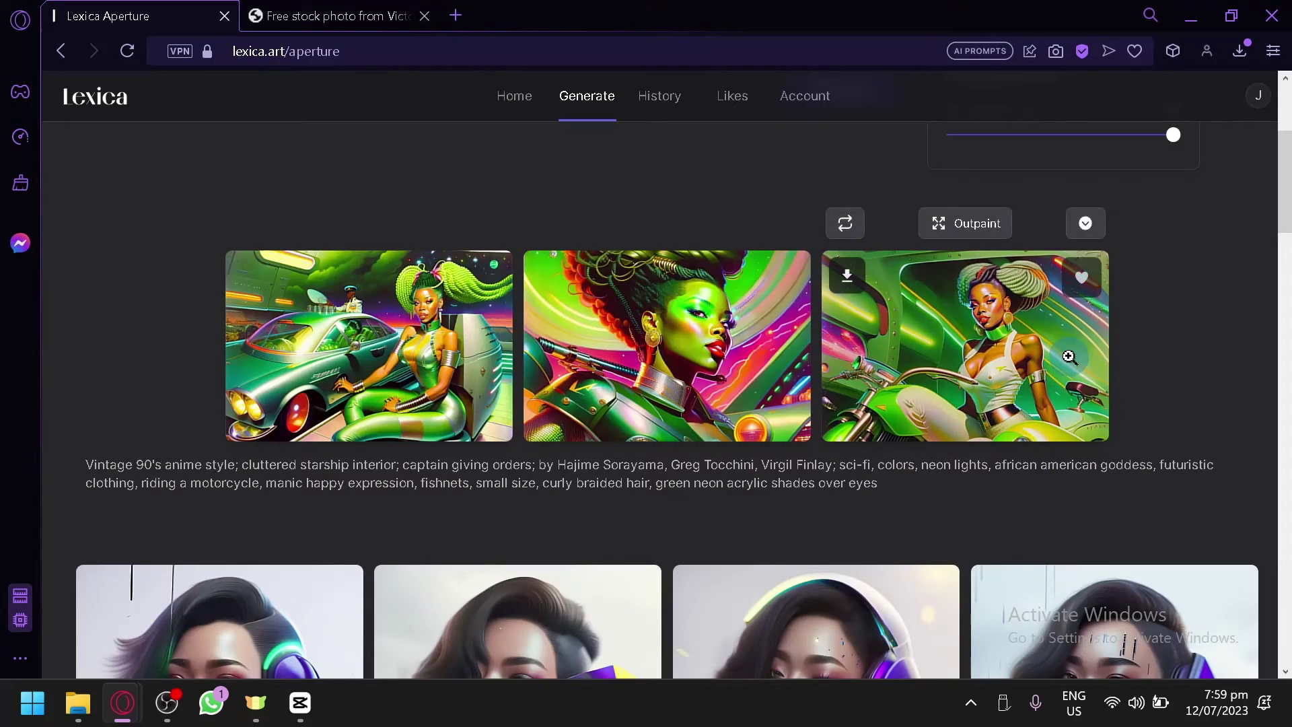
- View the third generated image, then delete 'african american goddess' from the prompt
click(942, 351)
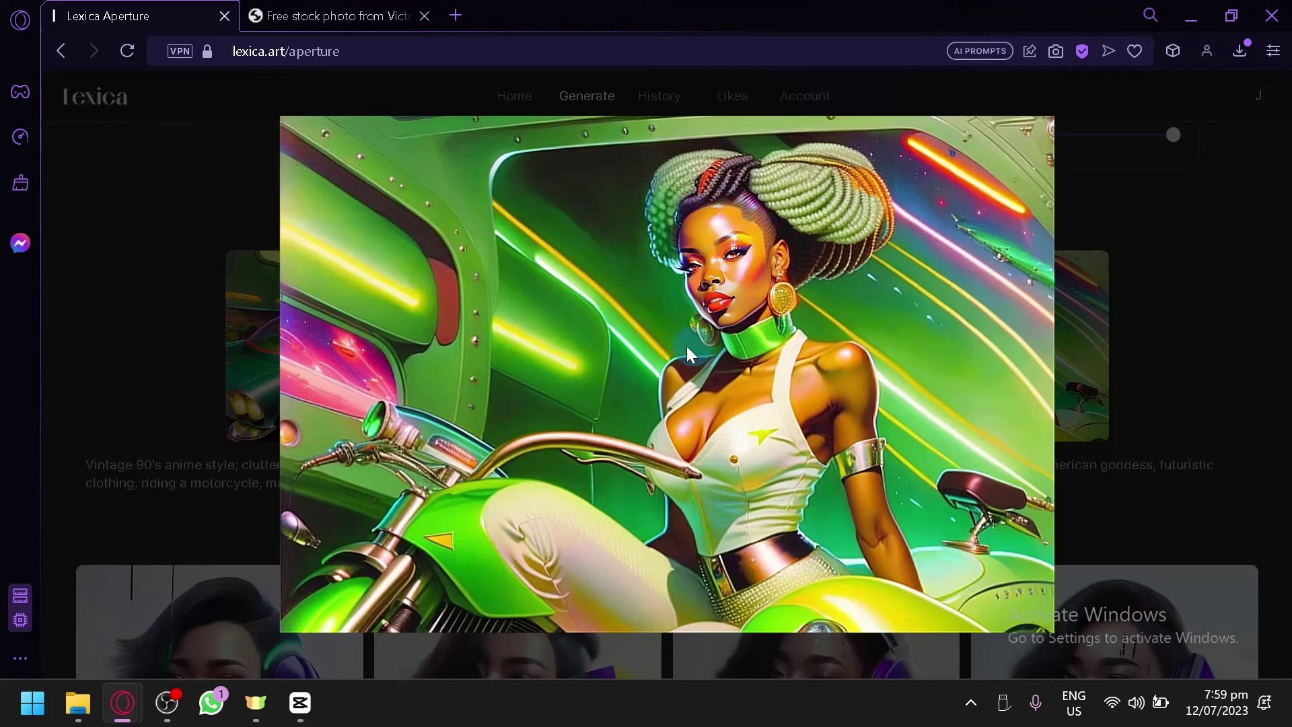
click(1197, 389)
scroll(1154, 411, up, 4)
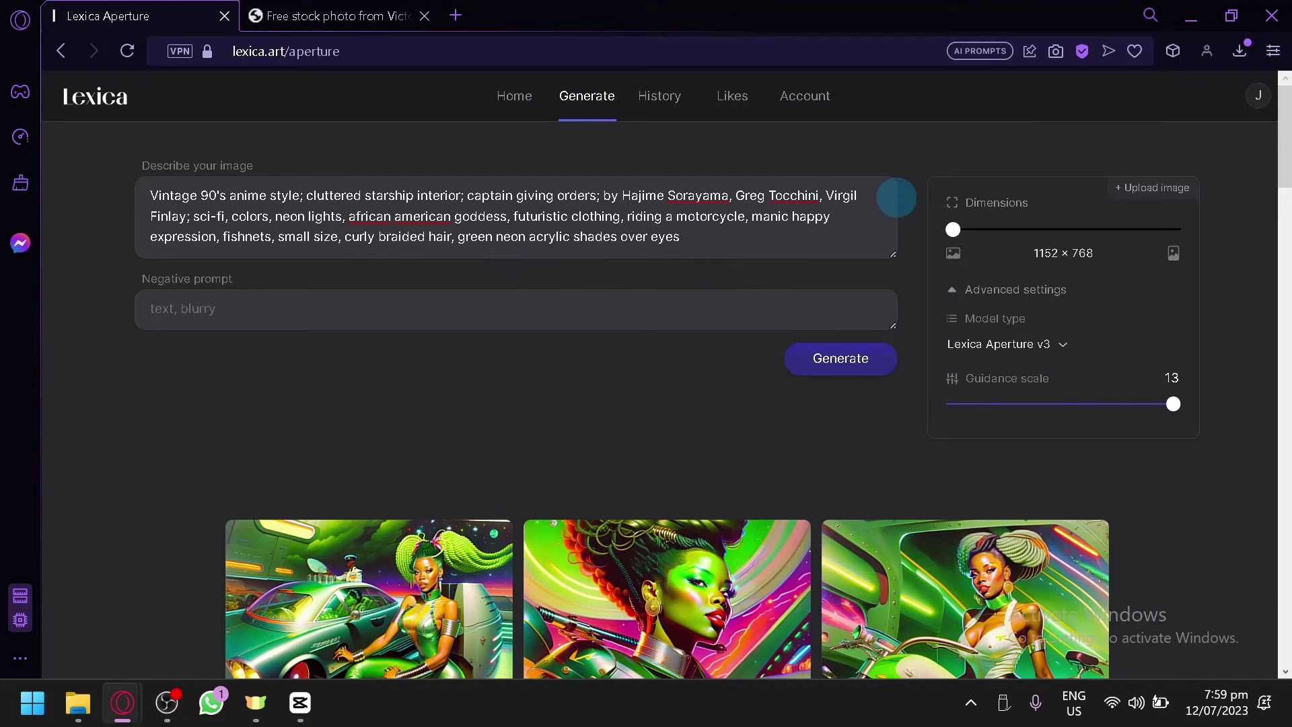
scroll(1036, 352, down, 4)
scroll(744, 297, up, 4)
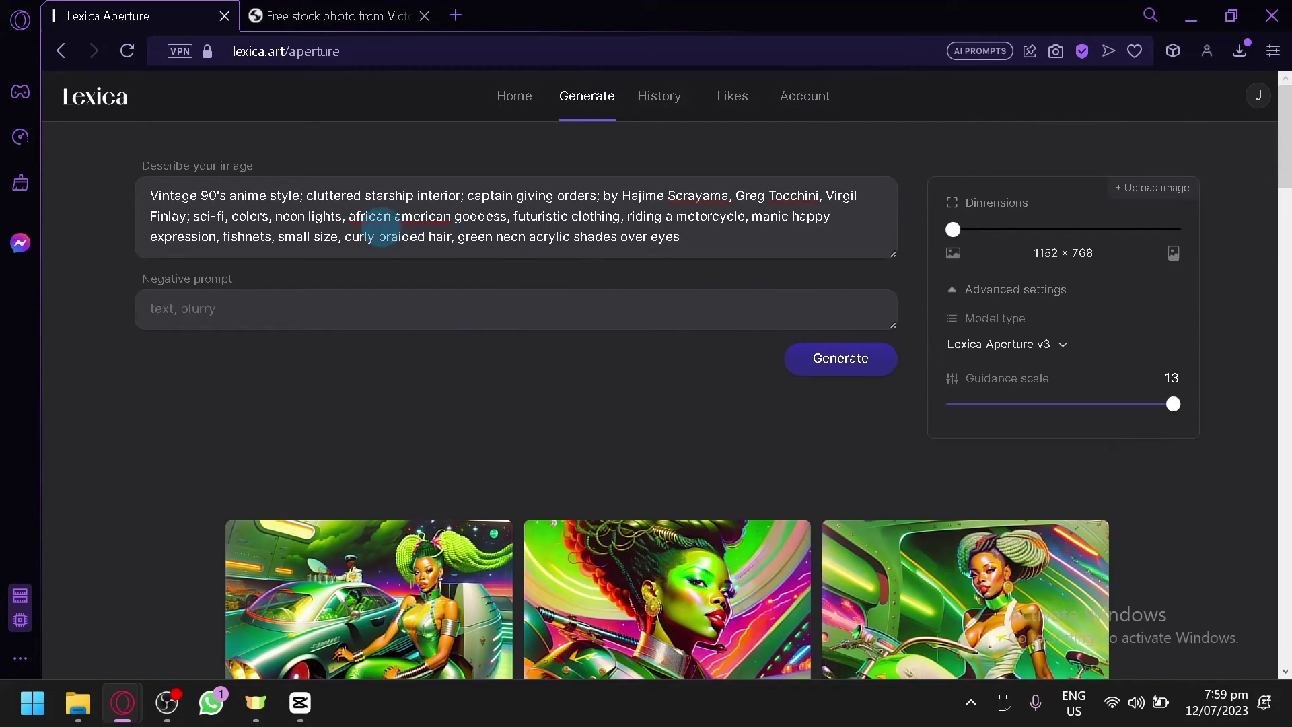
drag(346, 216, 512, 214)
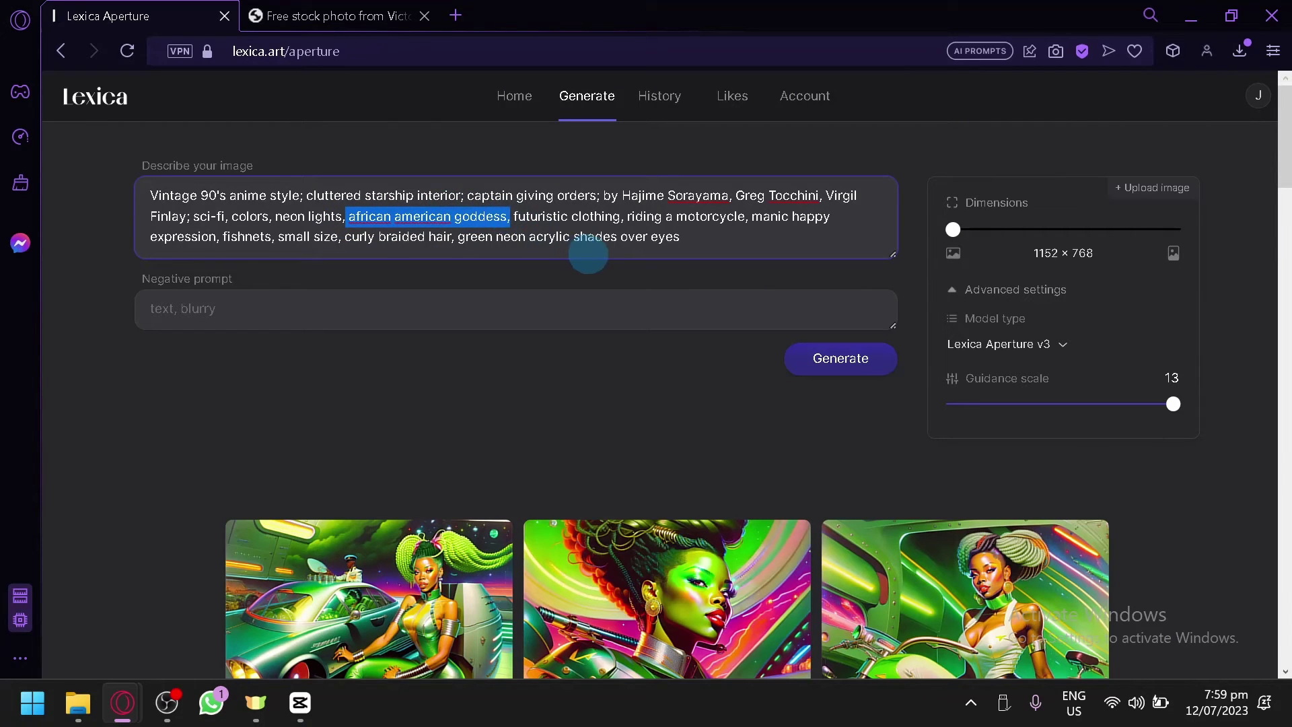
key(BackSpace)
- Upload the downloaded Pexels portrait as the Image to Image reference and generate from the edited prompt
click(1152, 189)
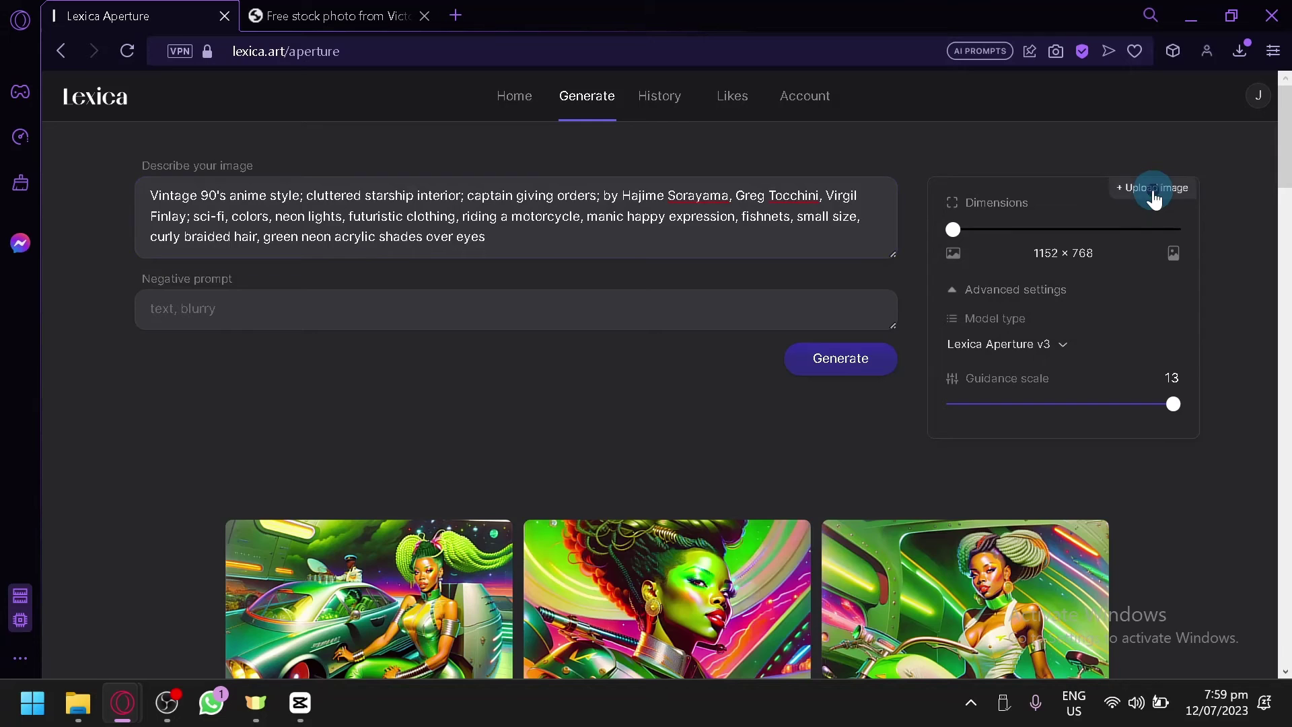
click(812, 310)
click(330, 15)
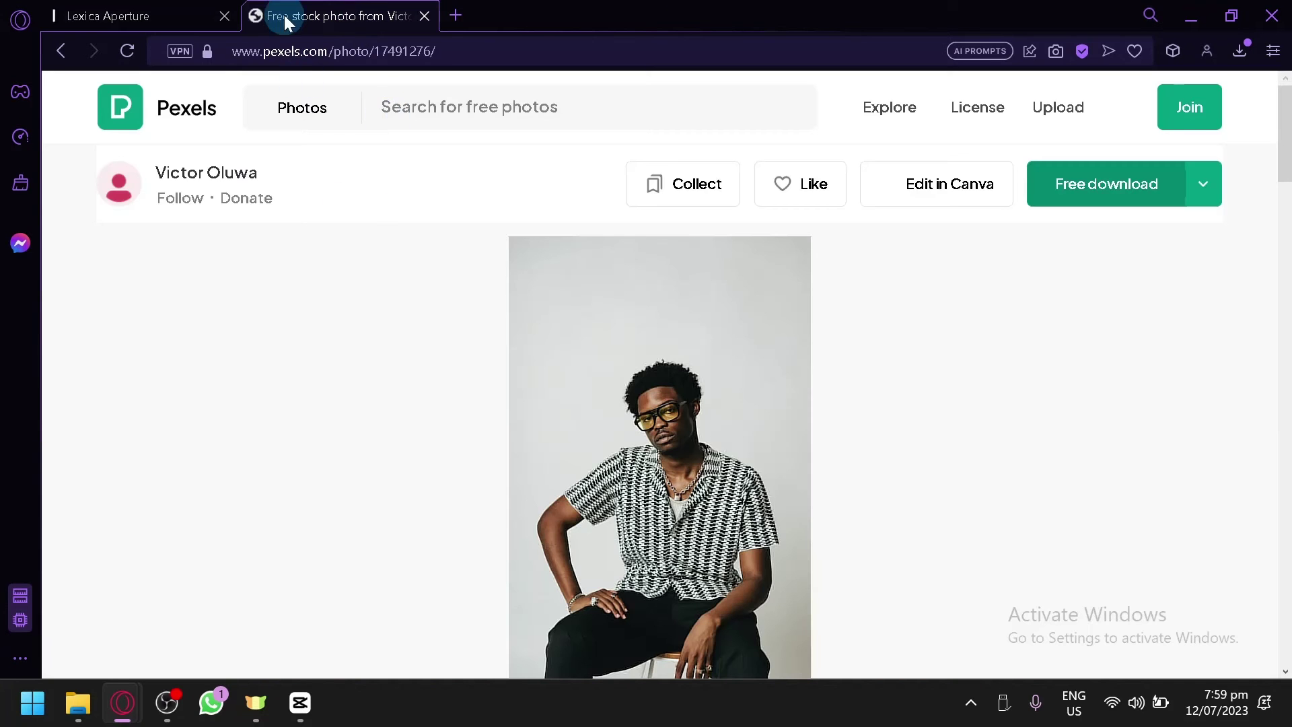
click(135, 15)
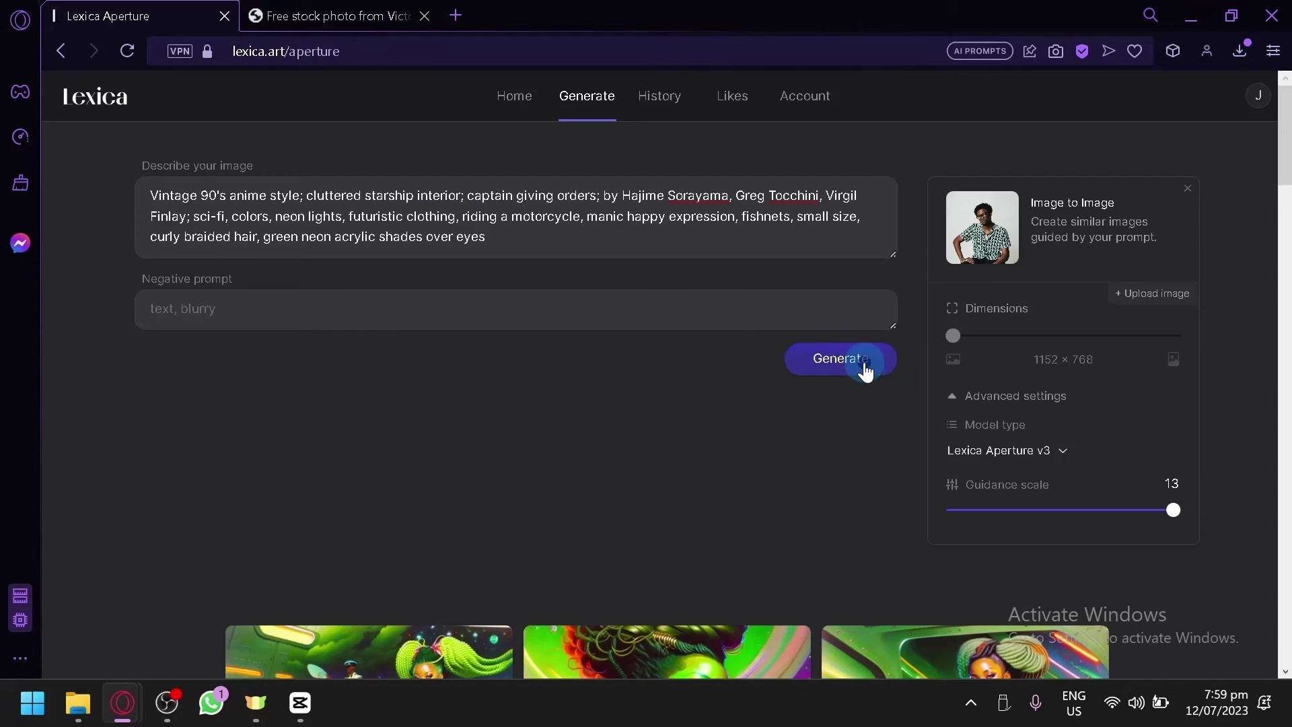
click(864, 362)
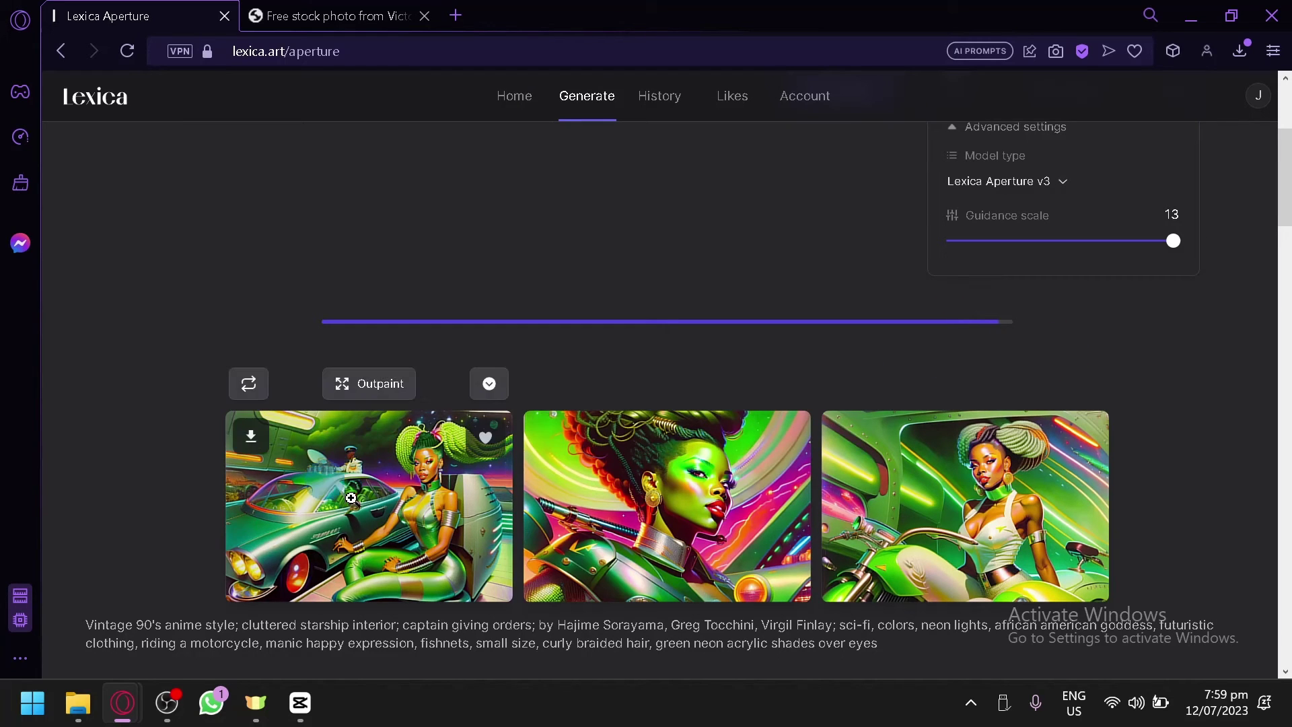
- Scroll through the new neon-green sci-fi results and compare them with the original Pexels photo
scroll(974, 293, up, 4)
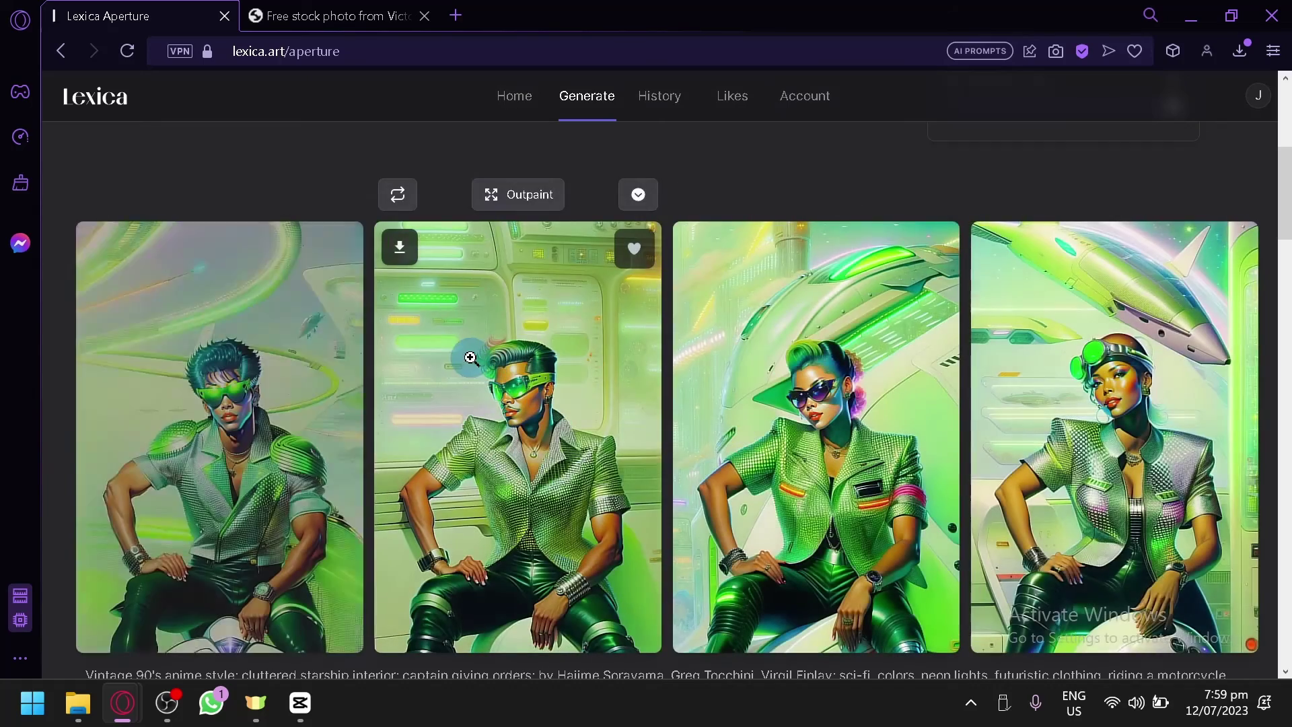
scroll(418, 366, down, 4)
scroll(462, 386, up, 10)
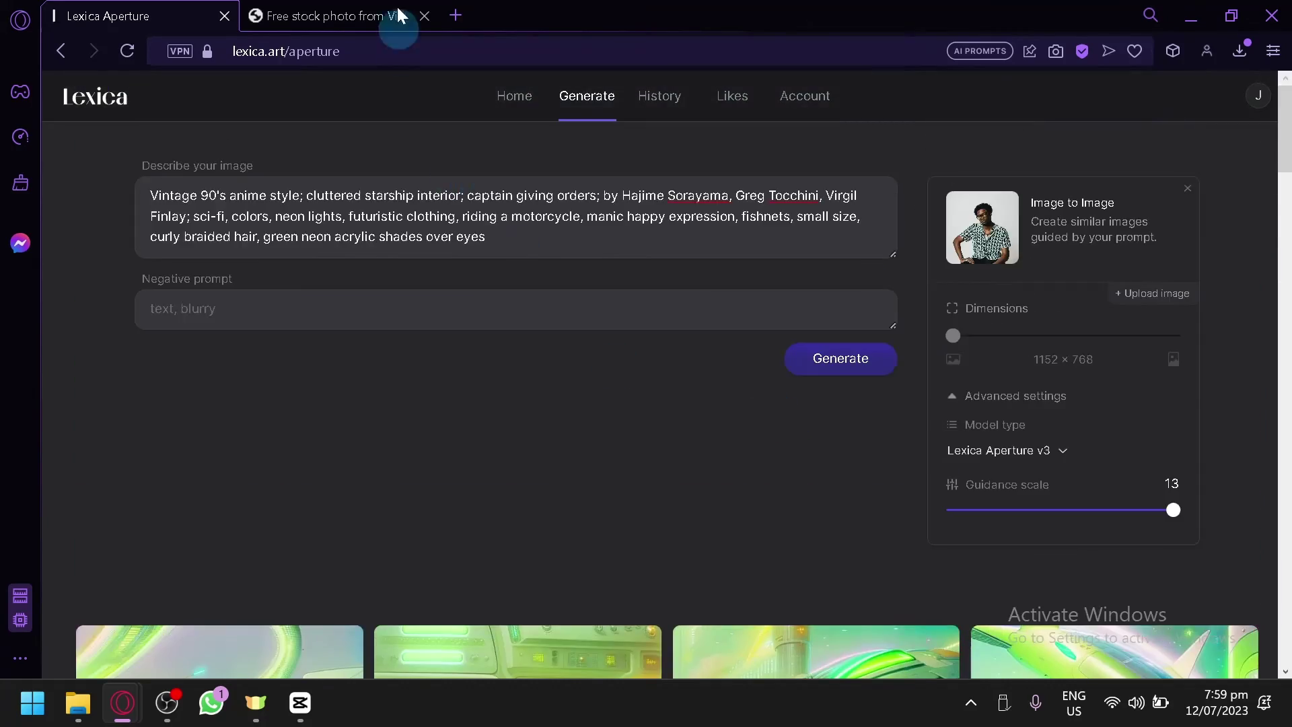
click(403, 17)
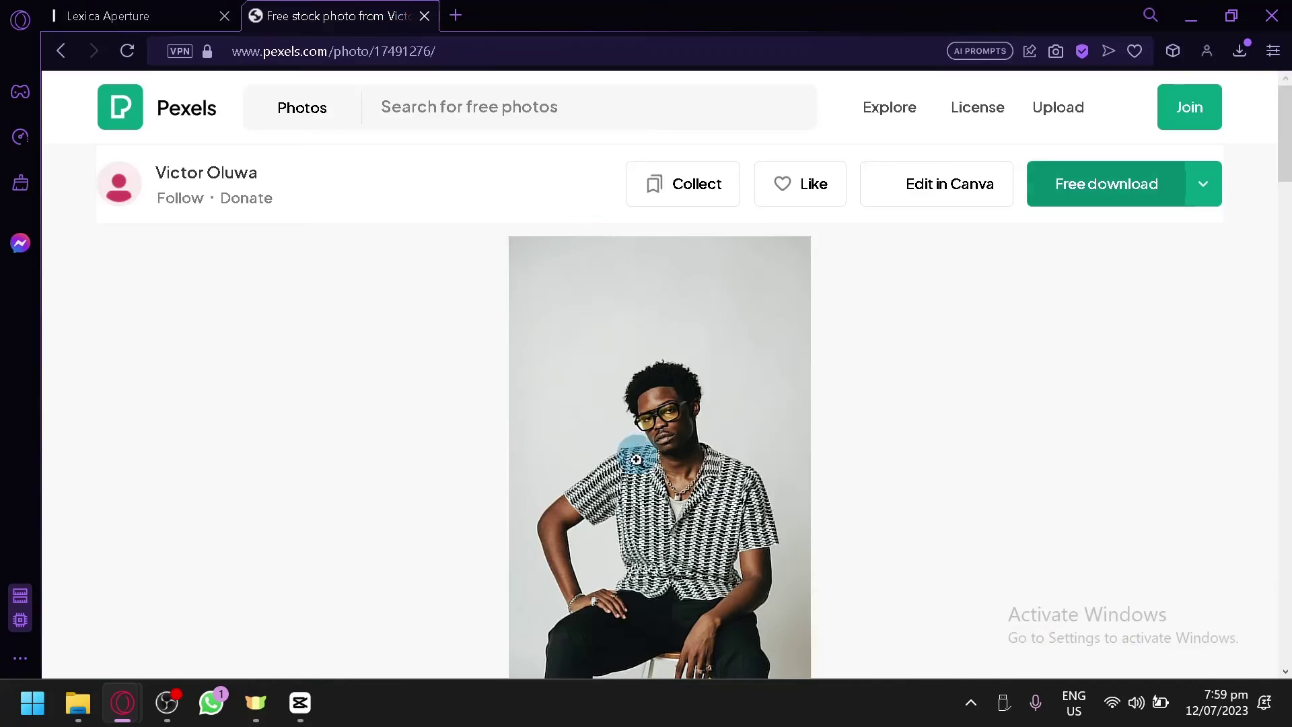
key(ctrl+Tab)
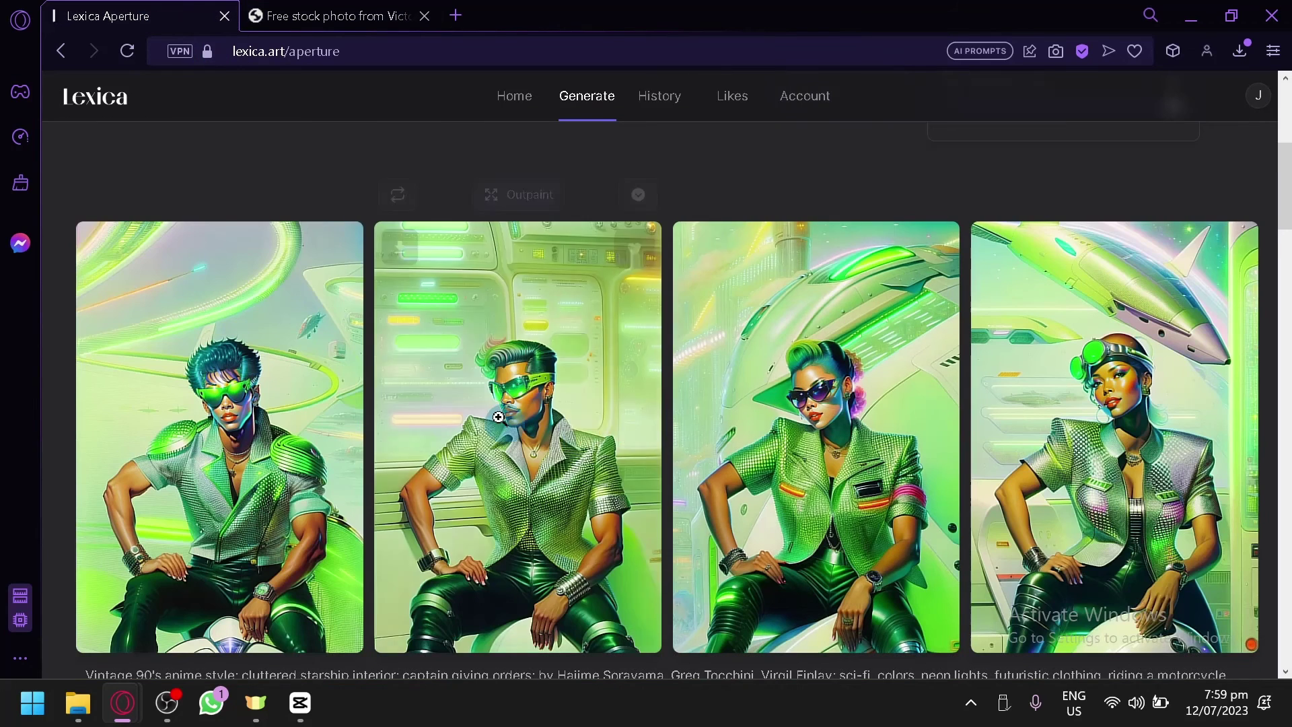
- Enlarge the earlier motorcycle image and the second and fourth new variants to inspect them
scroll(498, 417, down, 2)
scroll(633, 270, down, 4)
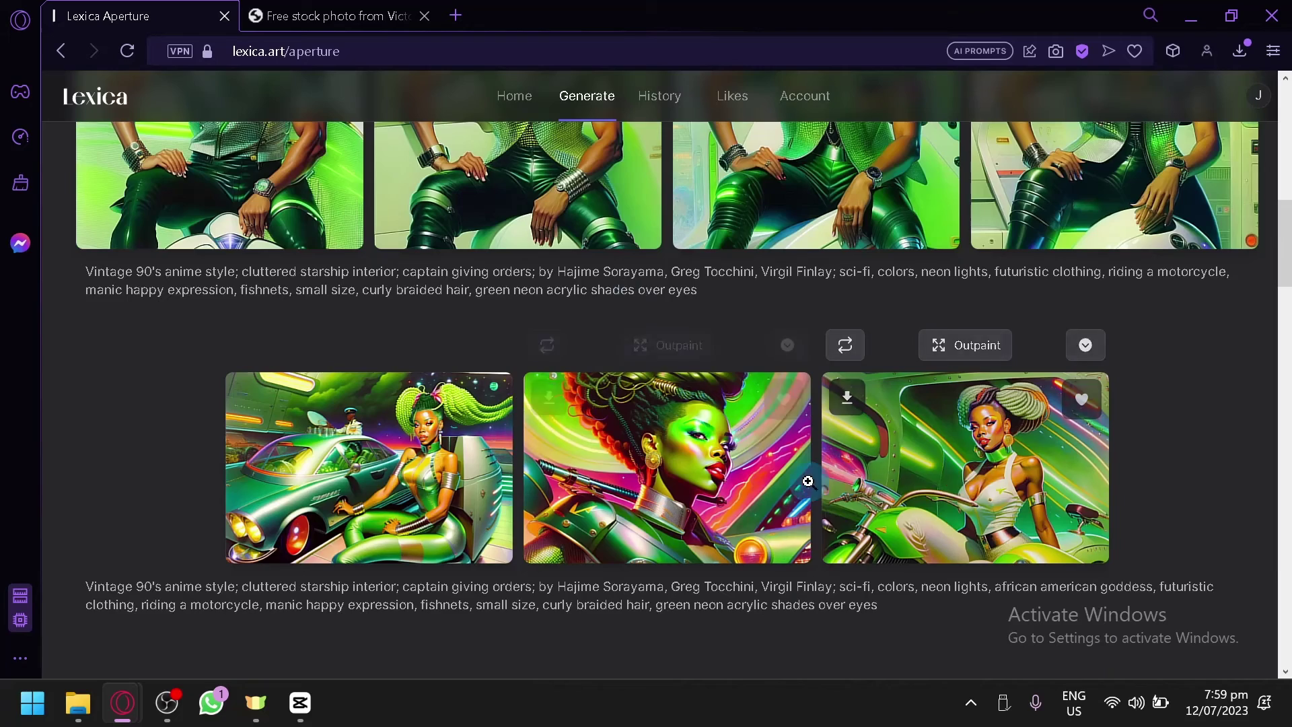
click(946, 490)
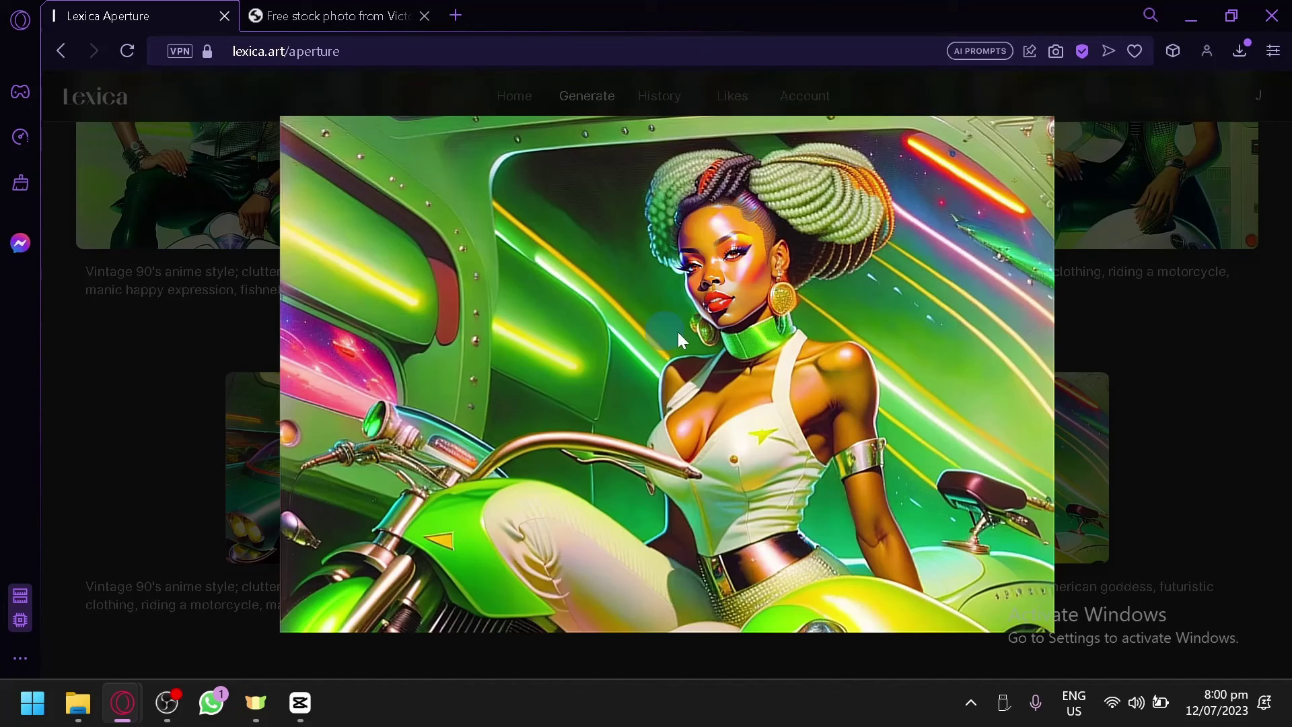
click(1153, 396)
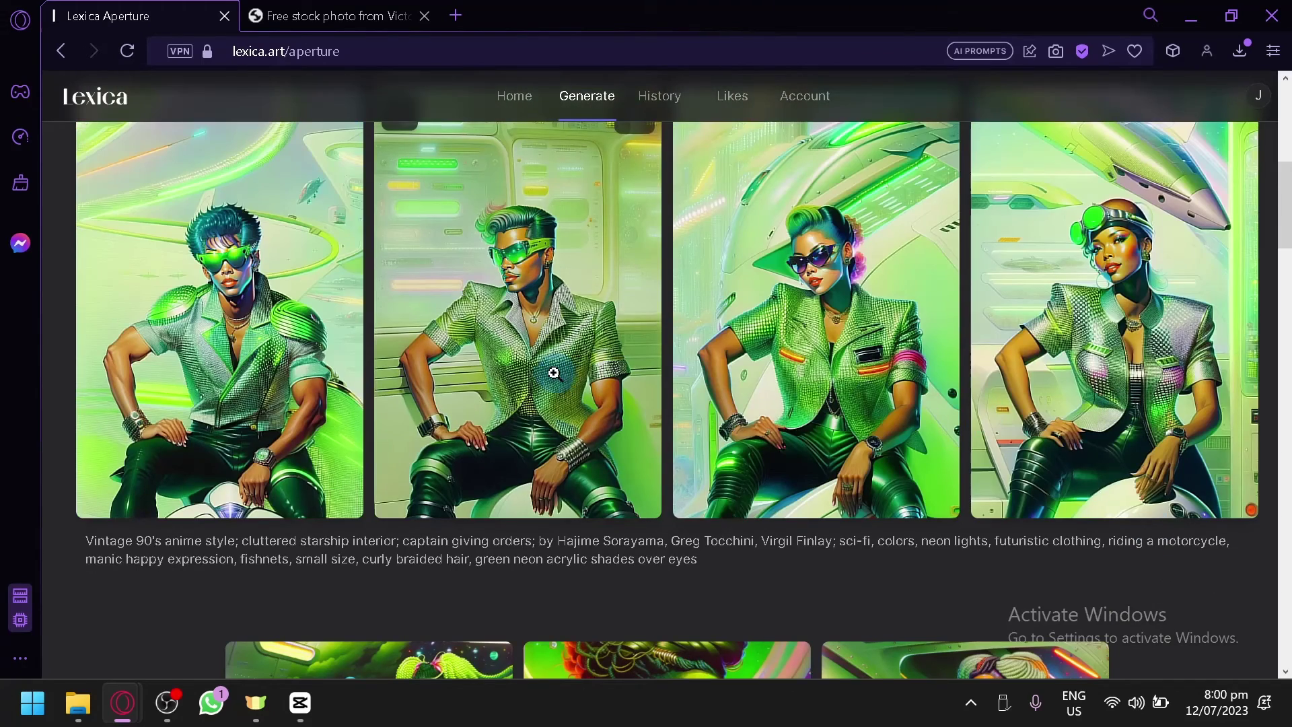
click(553, 373)
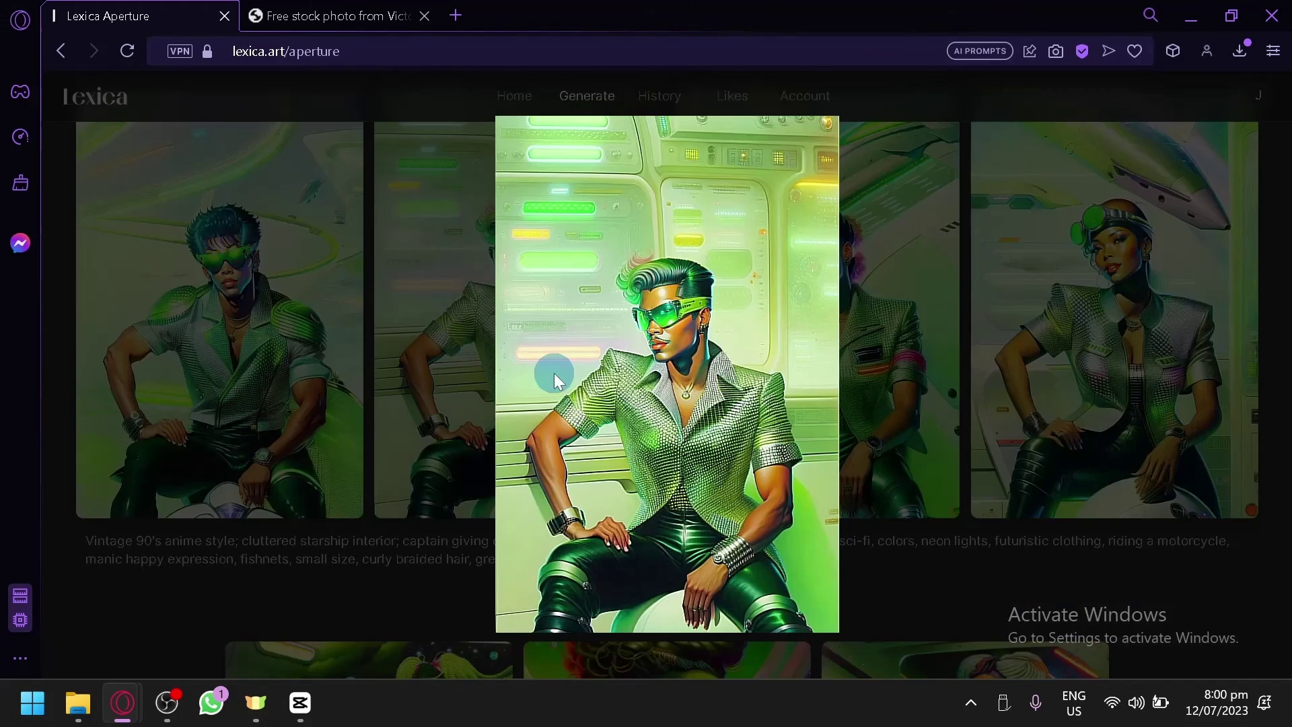
click(1093, 536)
click(1142, 370)
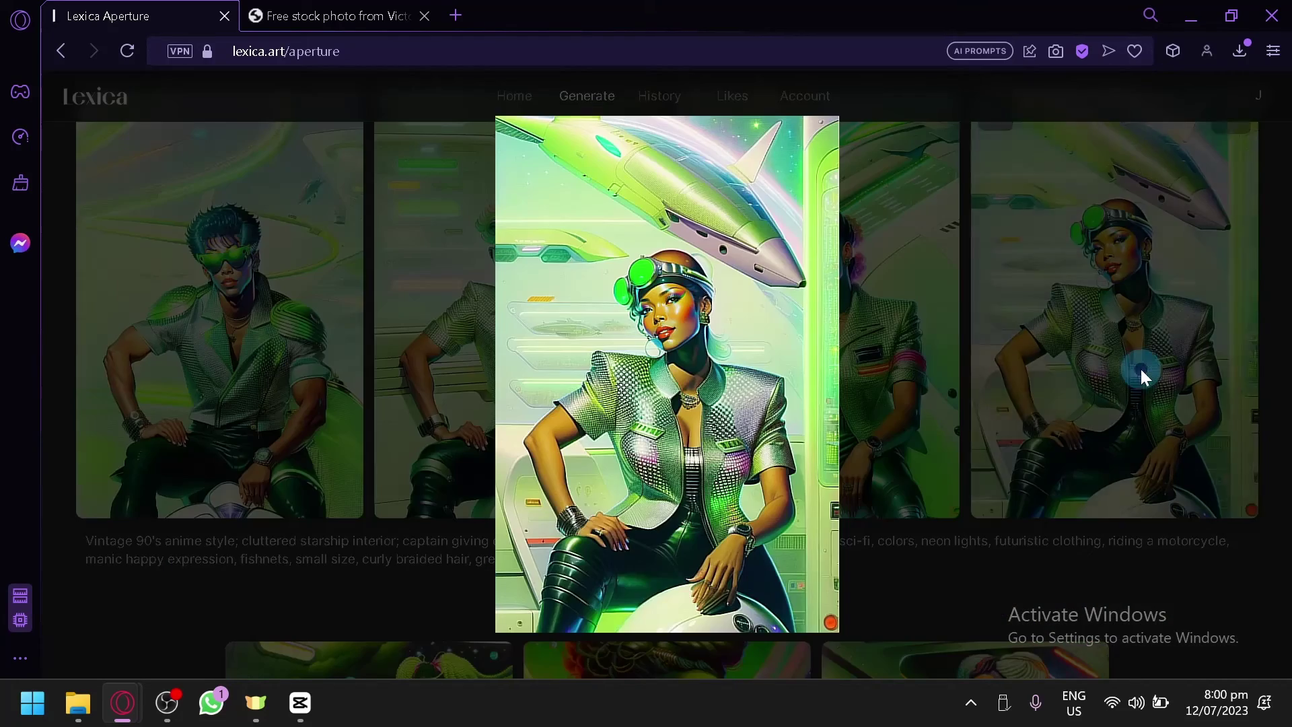
click(894, 344)
scroll(262, 403, up, 4)
scroll(1008, 393, down, 4)
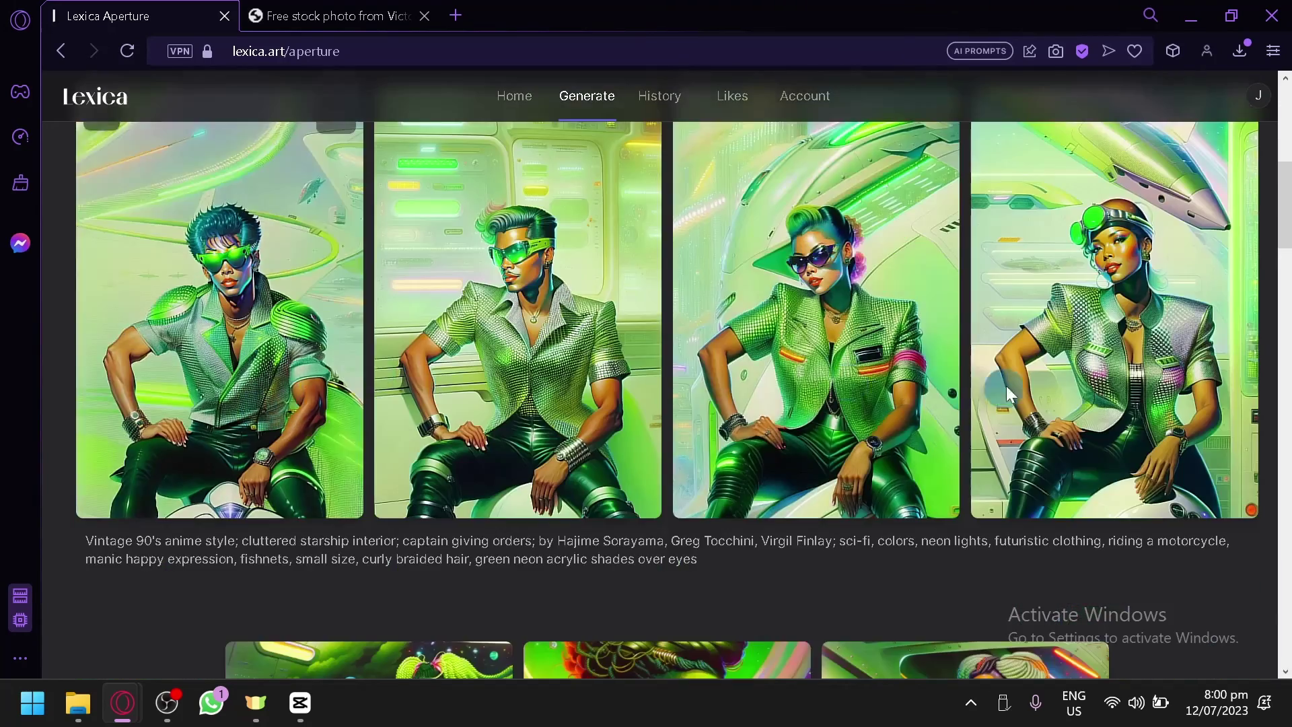
scroll(1007, 392, down, 10)
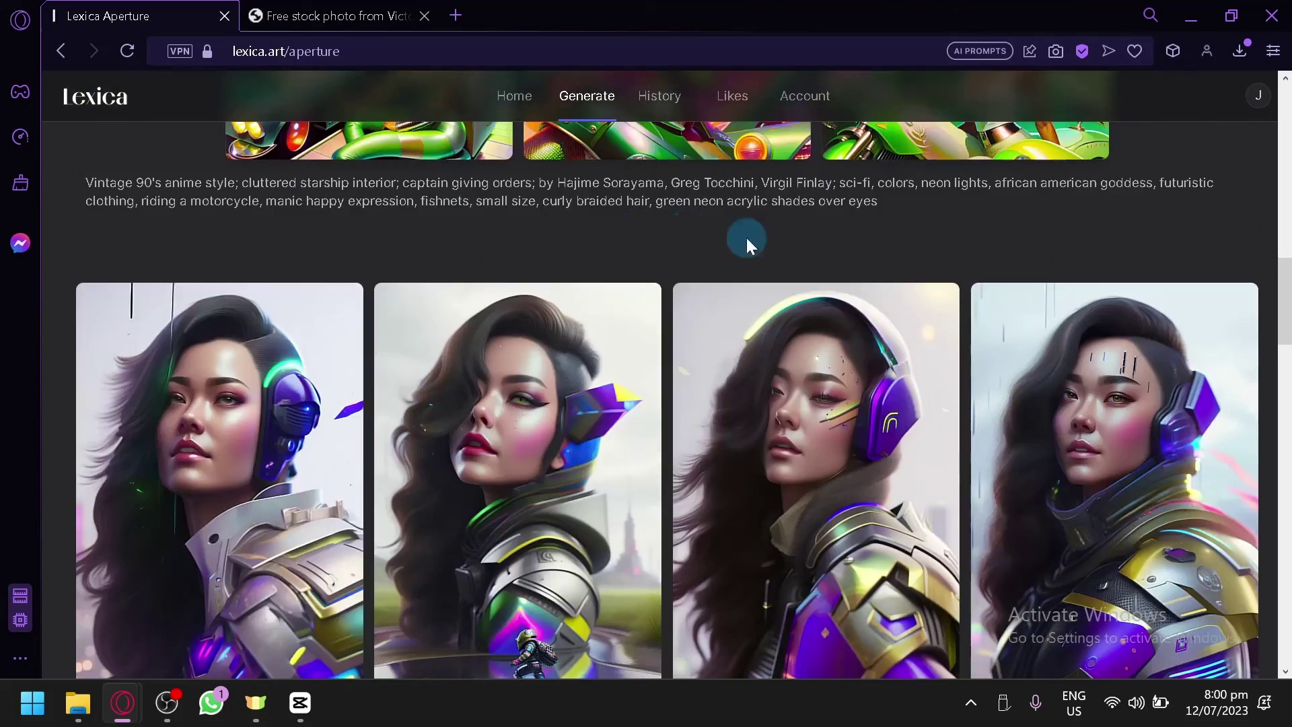
scroll(746, 237, up, 12)
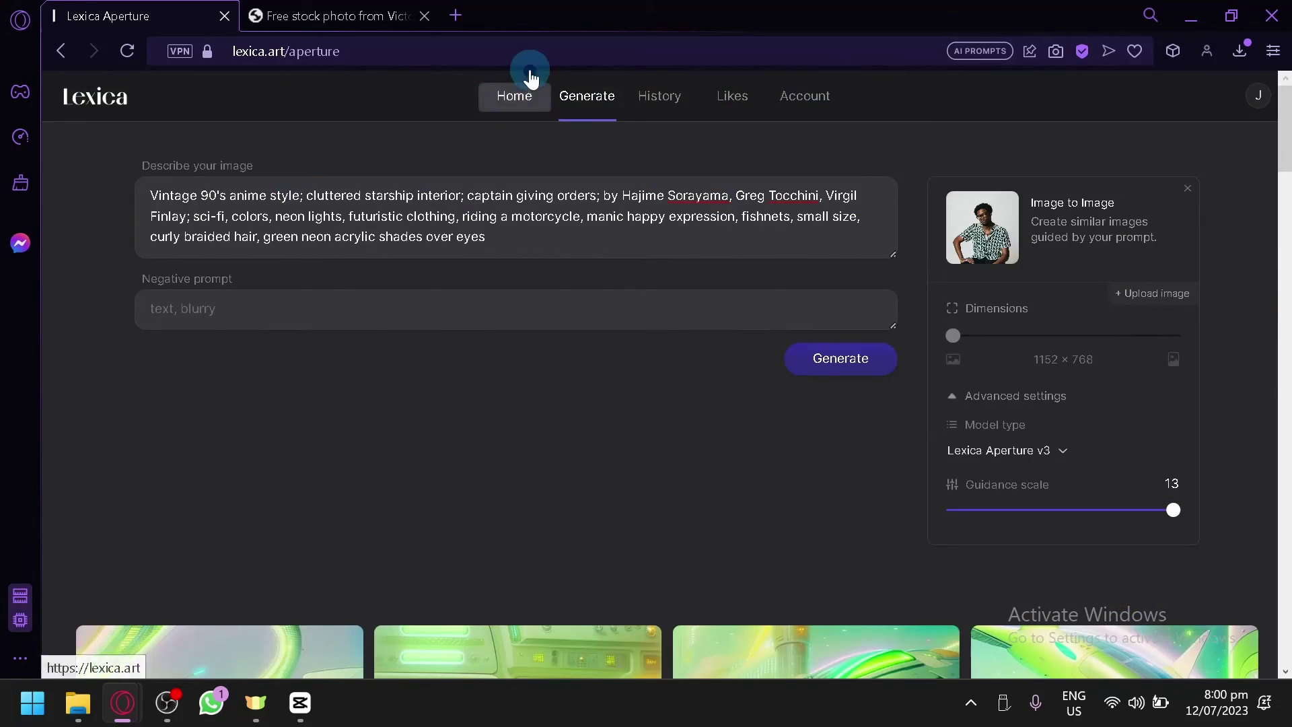
- Open the 8-bit pixel-art robot image from the home gallery and copy its prompt
click(527, 112)
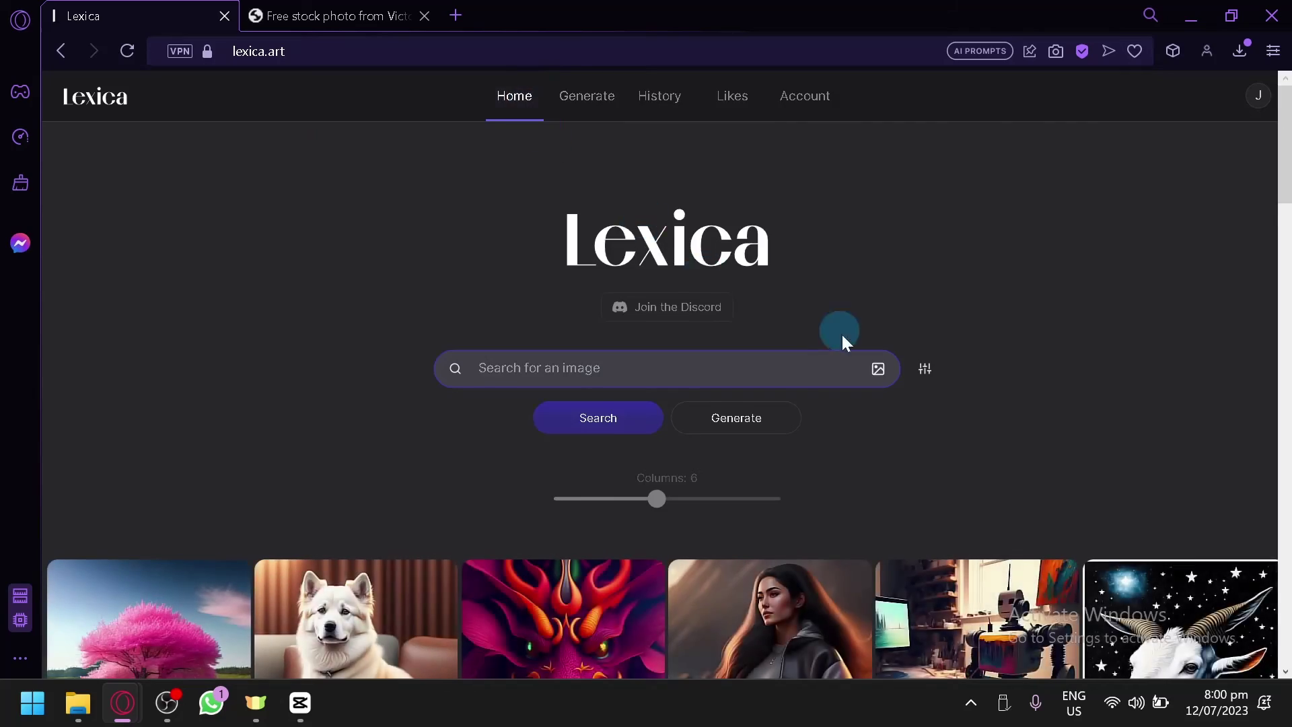
scroll(875, 356, down, 15)
scroll(863, 364, up, 4)
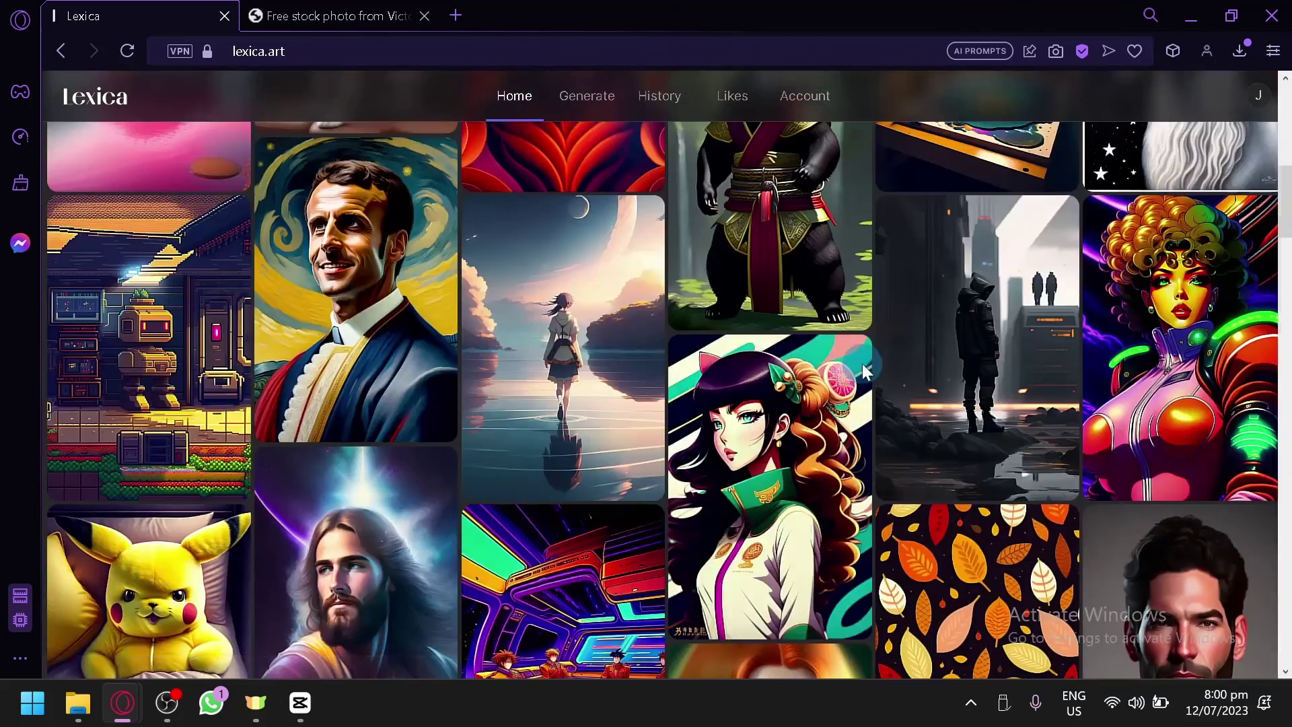
click(204, 309)
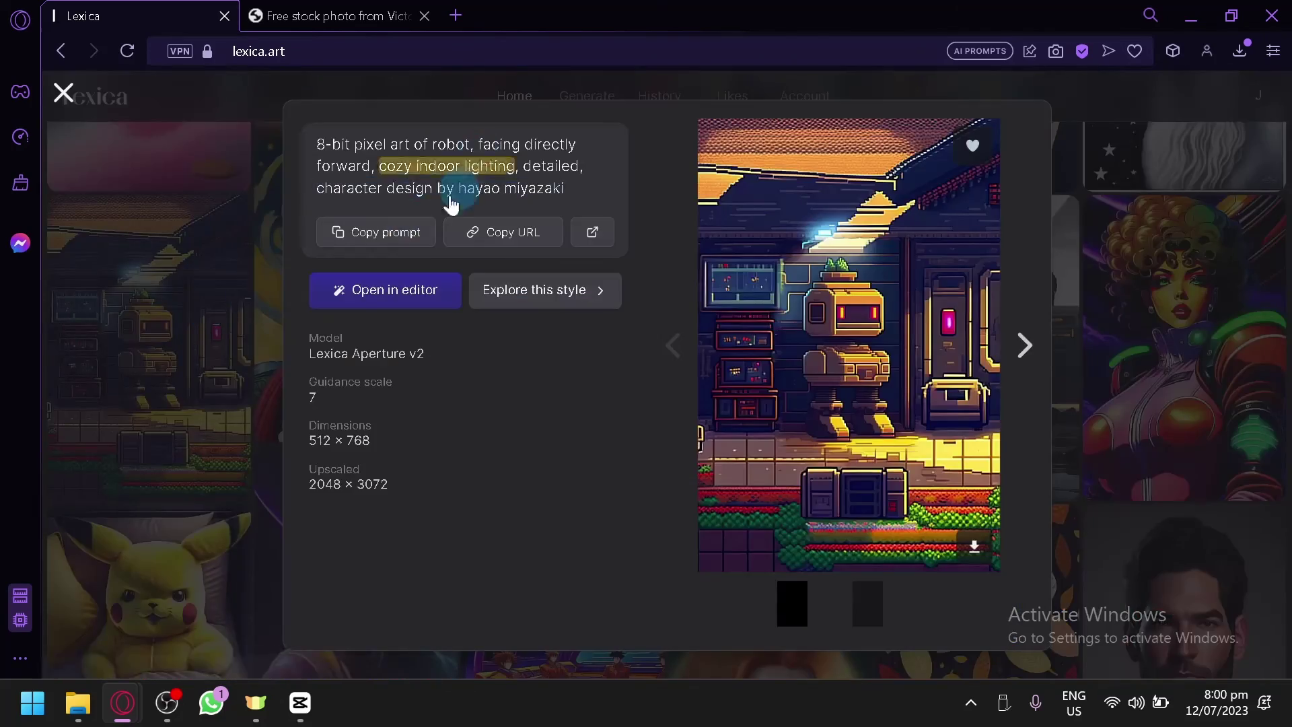
click(399, 247)
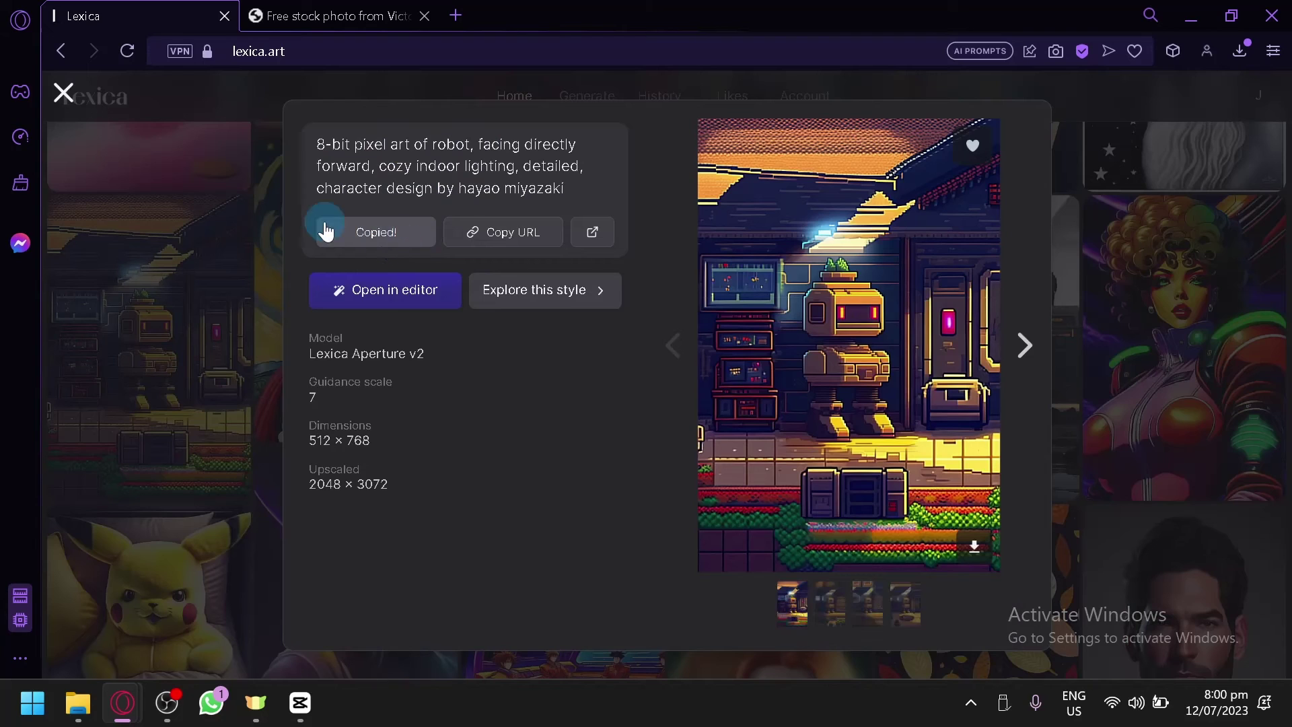
click(277, 110)
- Glance at the Pexels photo, then return to Lexica's image generation page
click(269, 9)
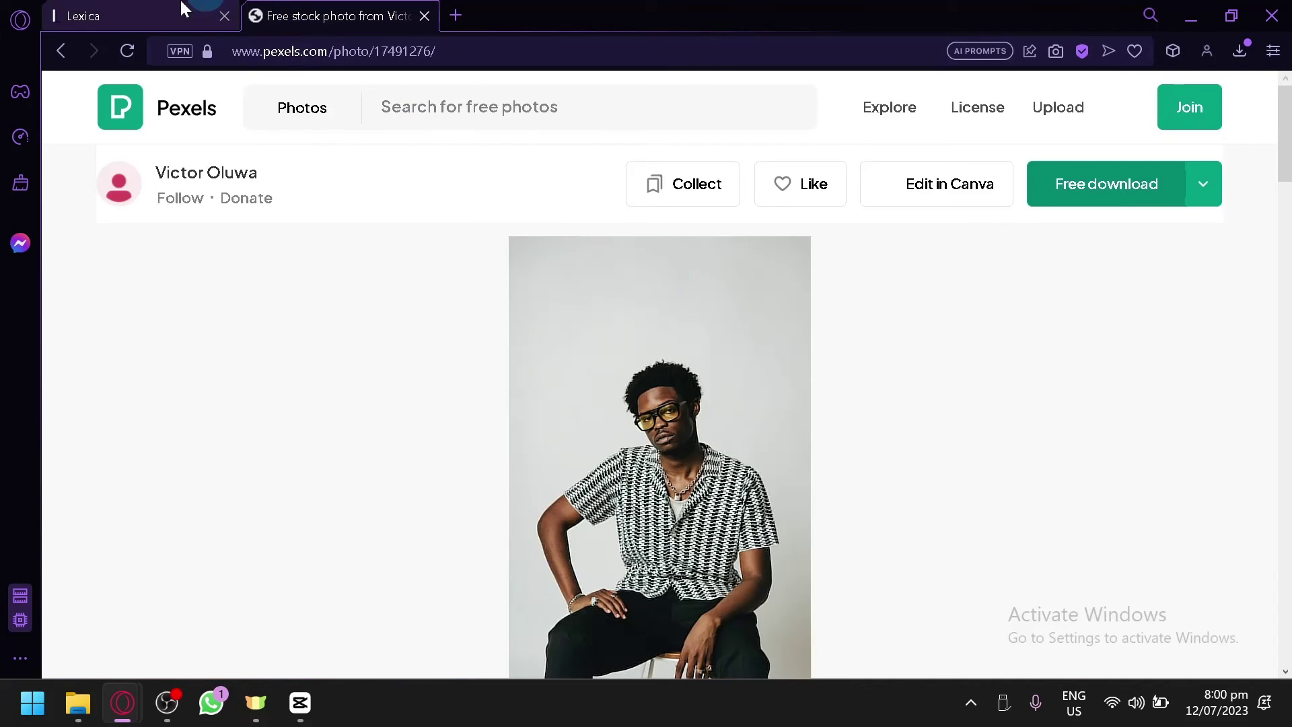
click(148, 14)
click(599, 97)
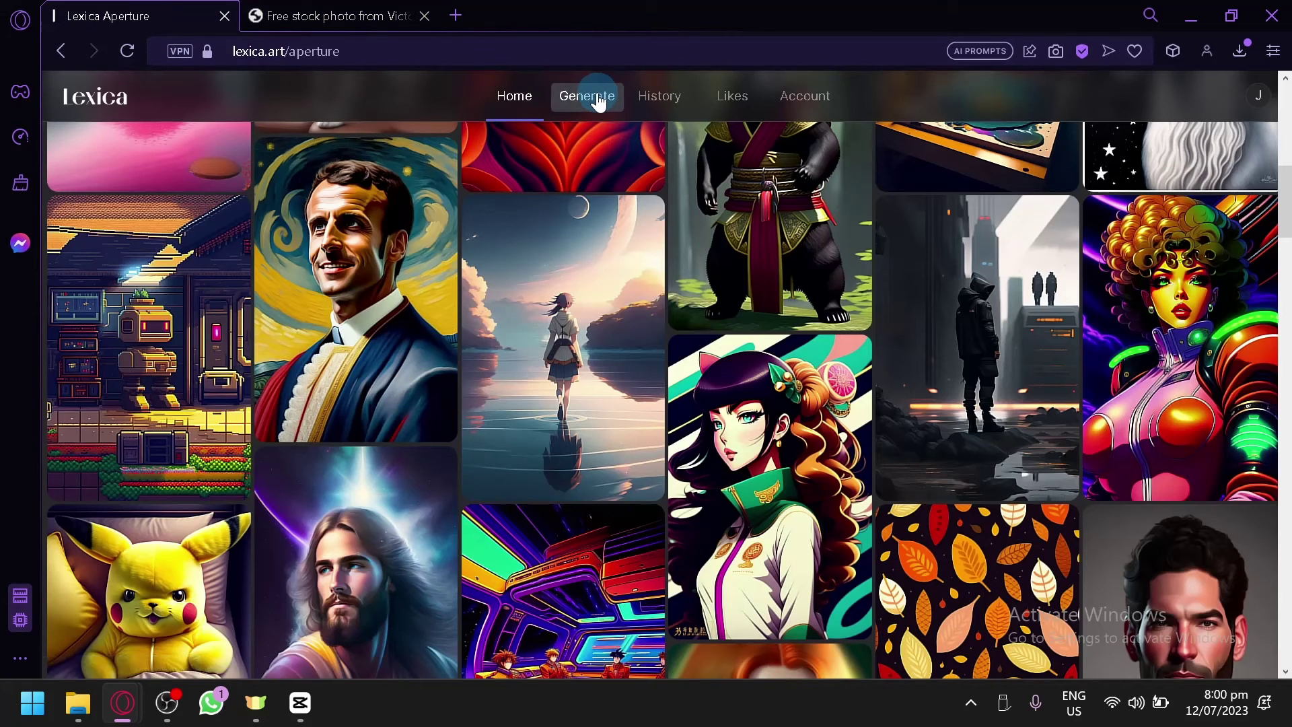
- Replace the description prompt with the copied 8-bit pixel-art robot prompt and generate
click(532, 230)
key(ctrl+a)
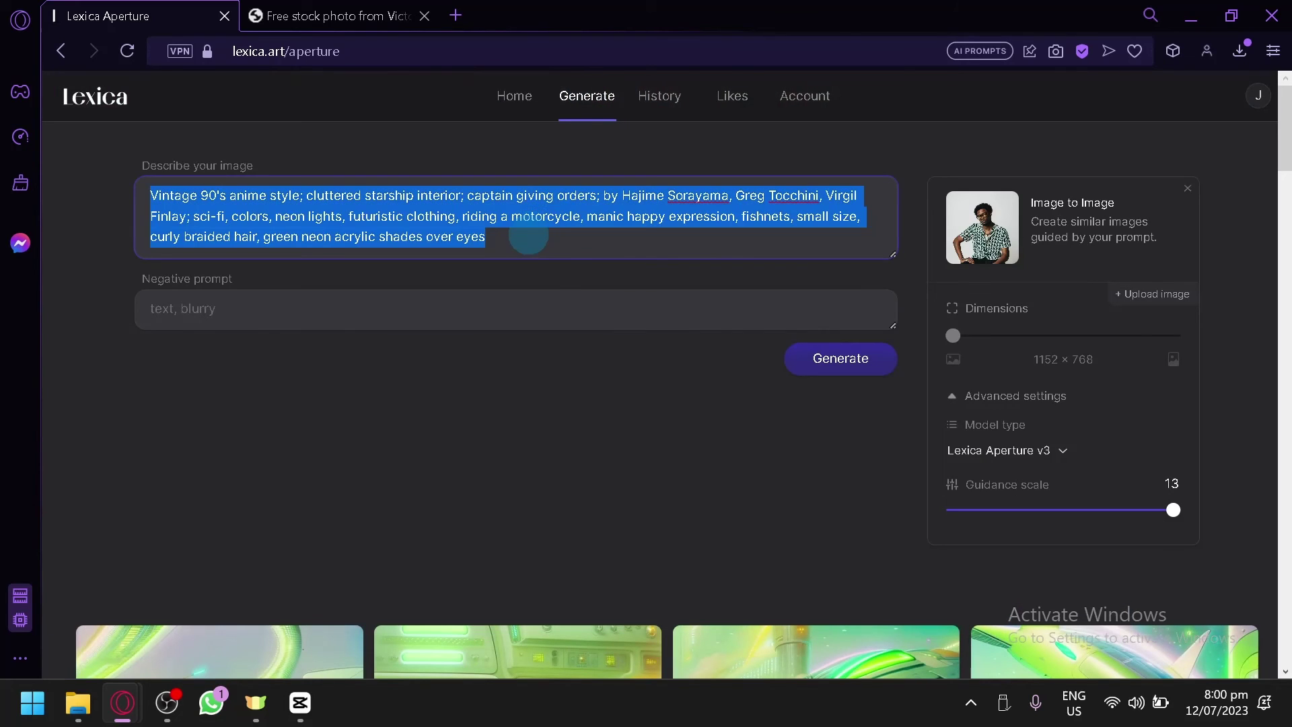
text(8-bit pixel art of robot, facing directly forward, cozy indoor lighting,detailed, character design by hayao miyazaki)
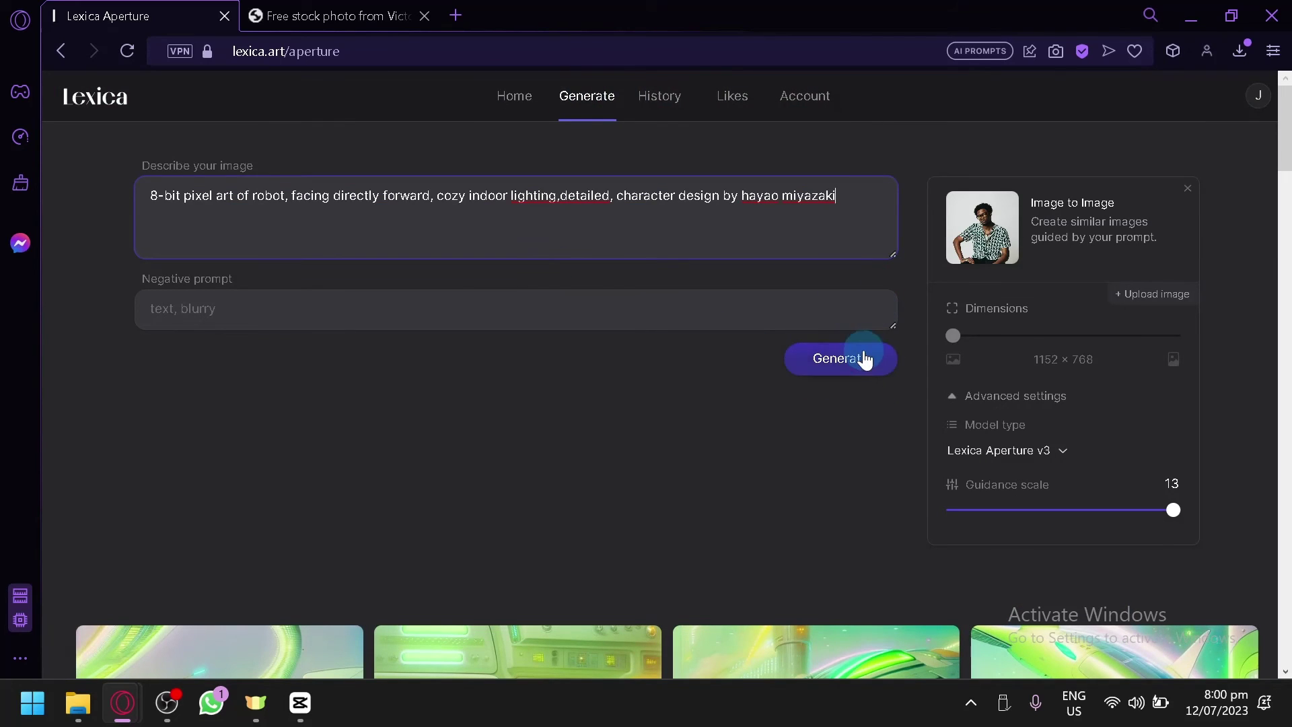
click(866, 370)
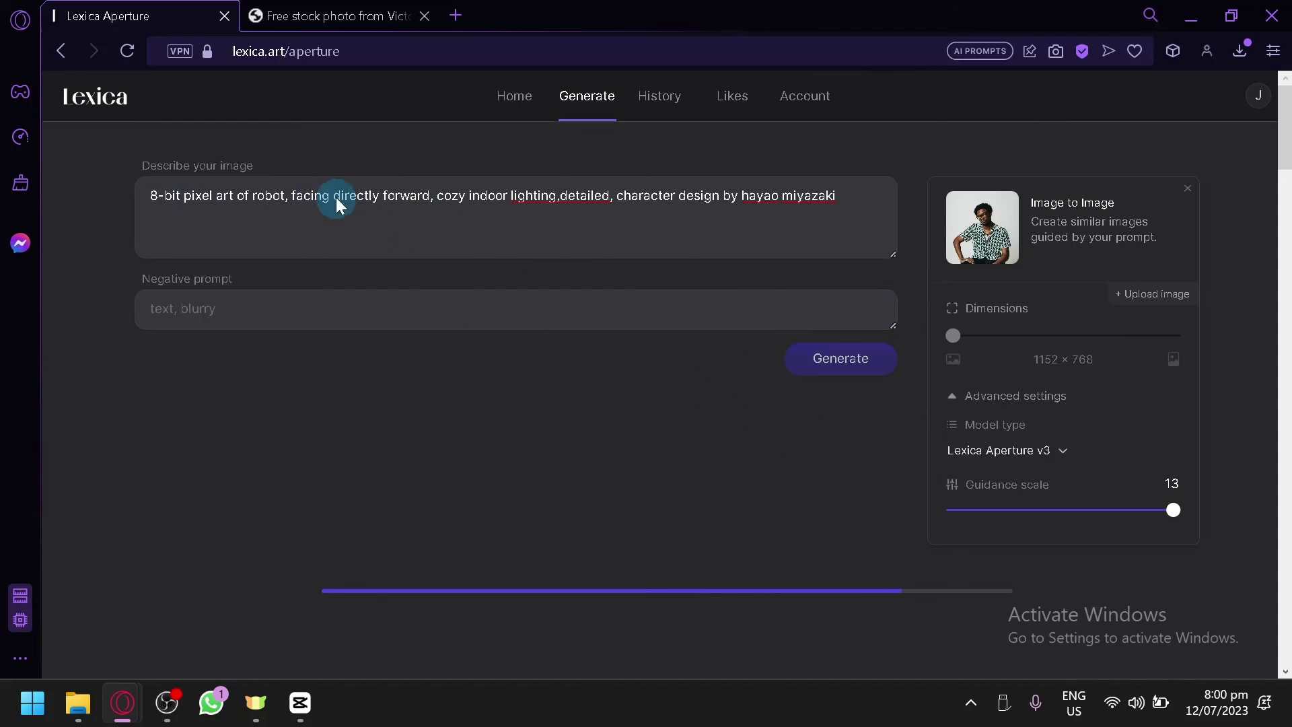
- Review the four pixel-art seated figures, enlarging the third and second ones
scroll(692, 349, down, 2)
scroll(691, 354, down, 2)
scroll(689, 354, up, 4)
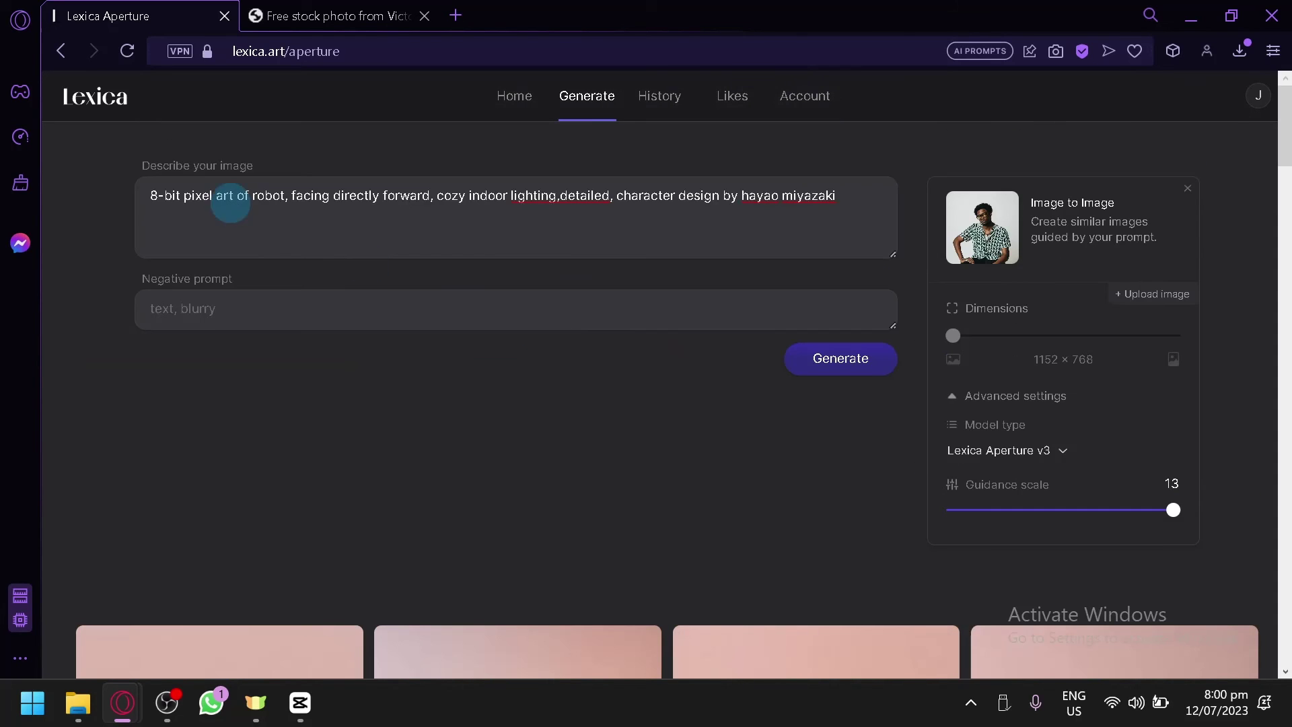
scroll(669, 298, down, 10)
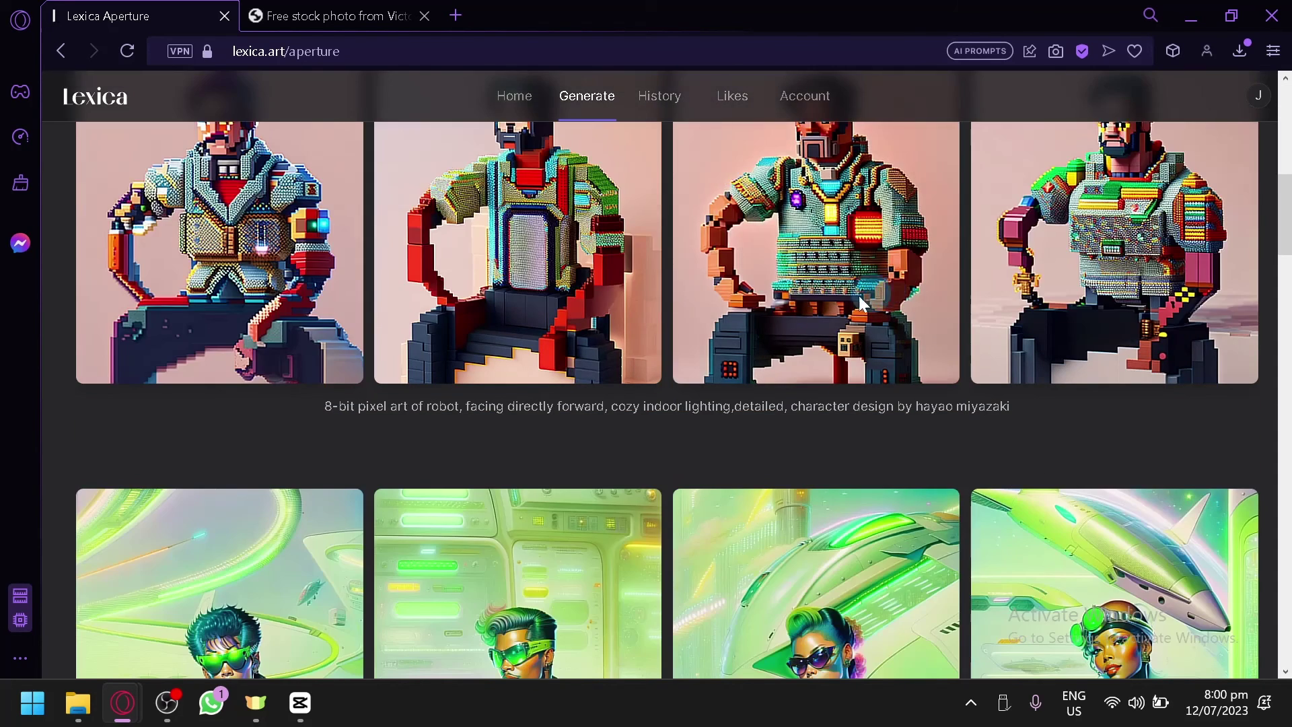
scroll(859, 296, up, 2)
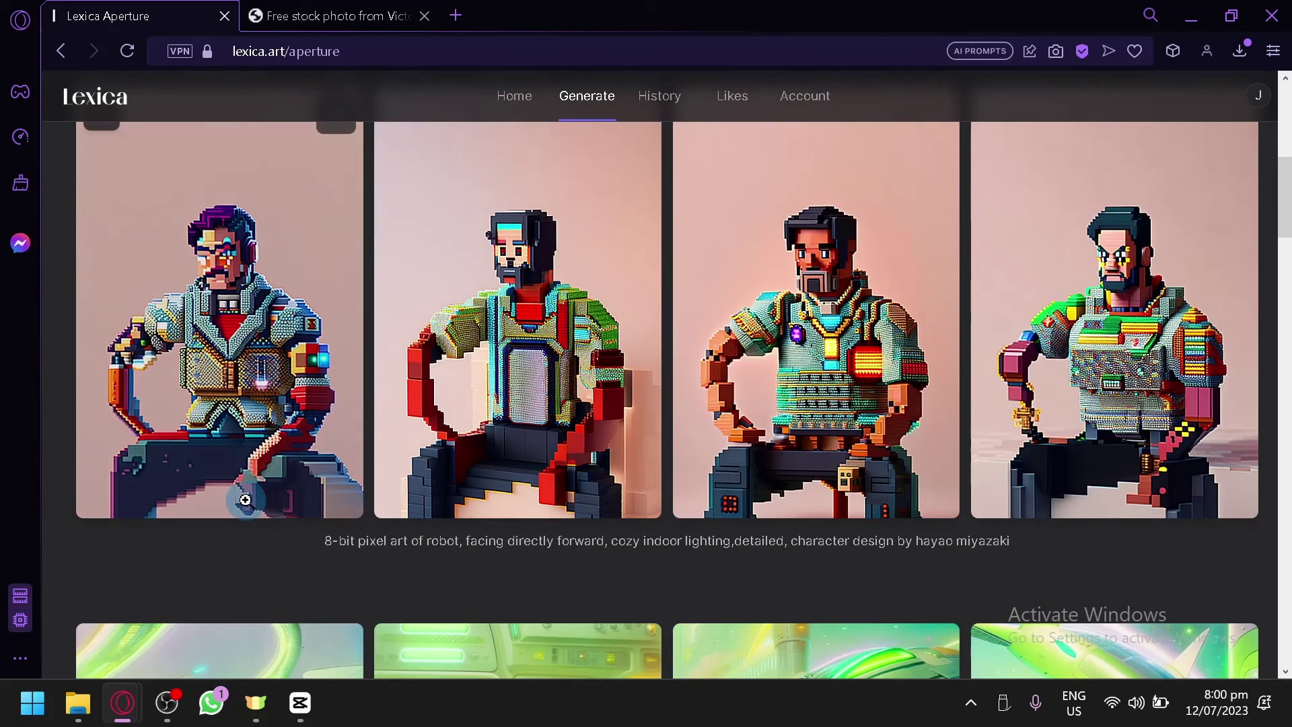
click(713, 393)
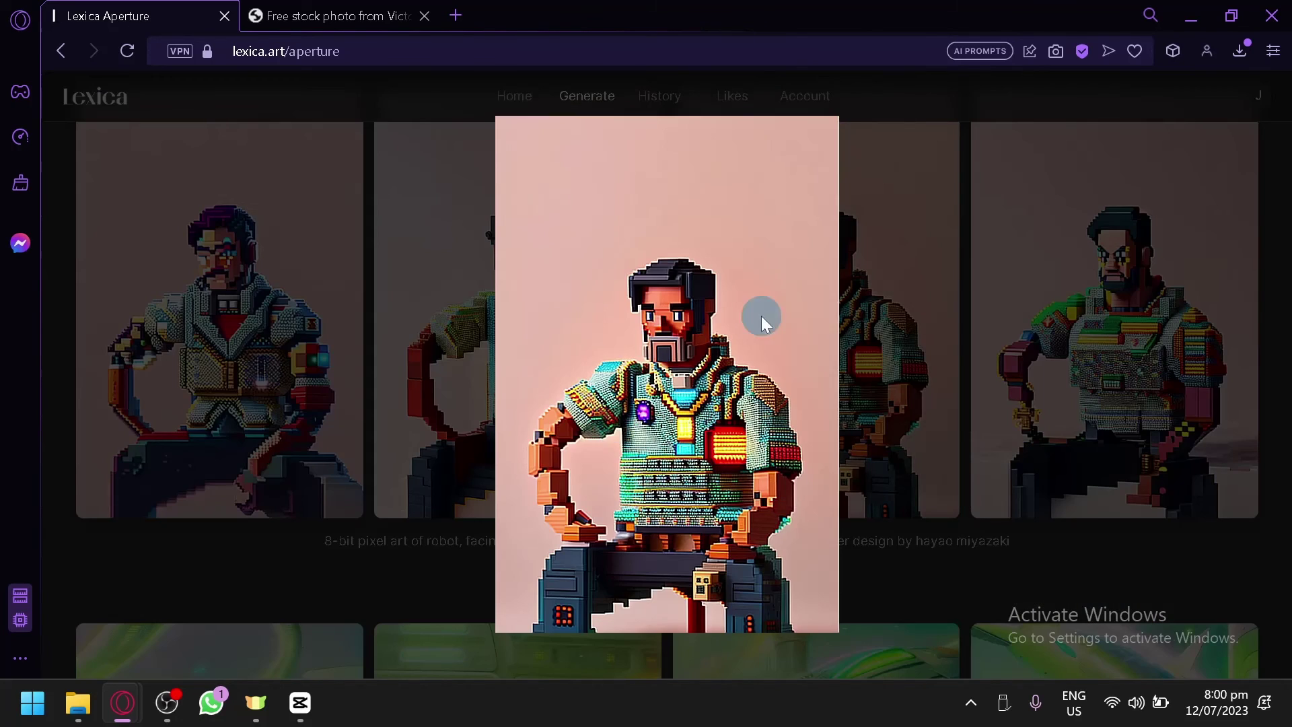
click(905, 374)
click(554, 350)
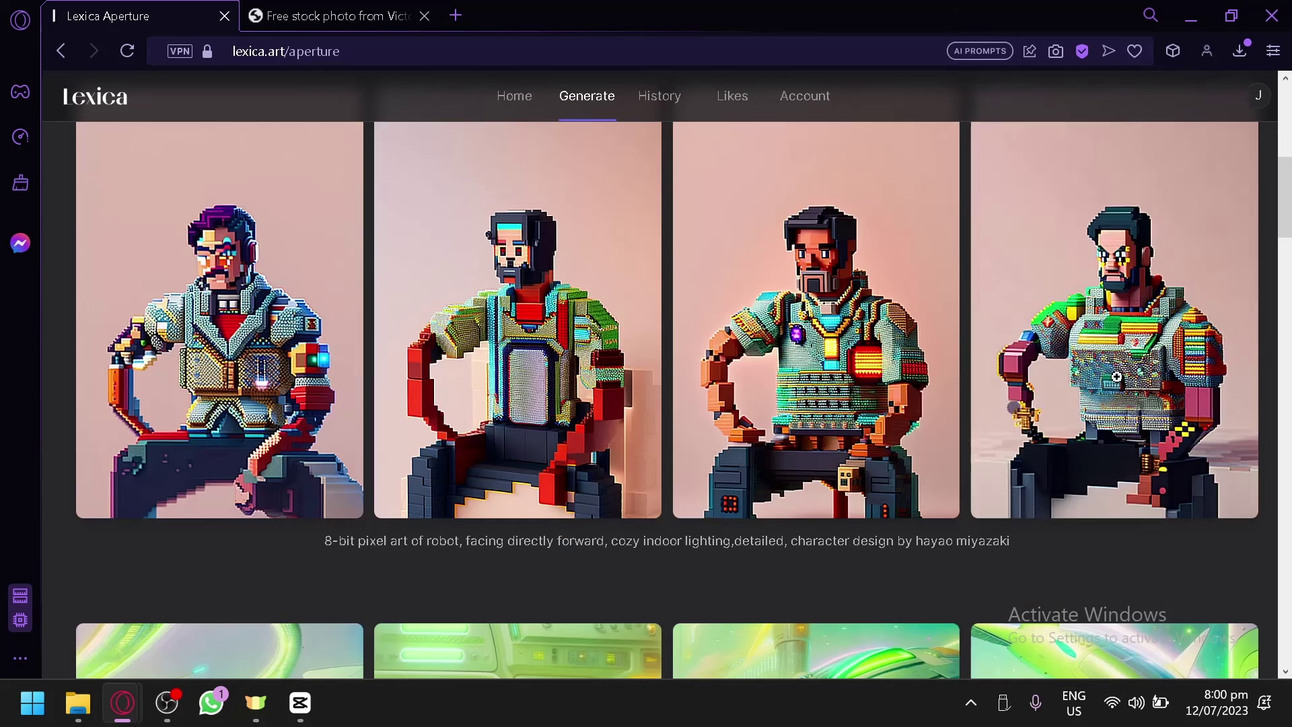
scroll(755, 338, up, 8)
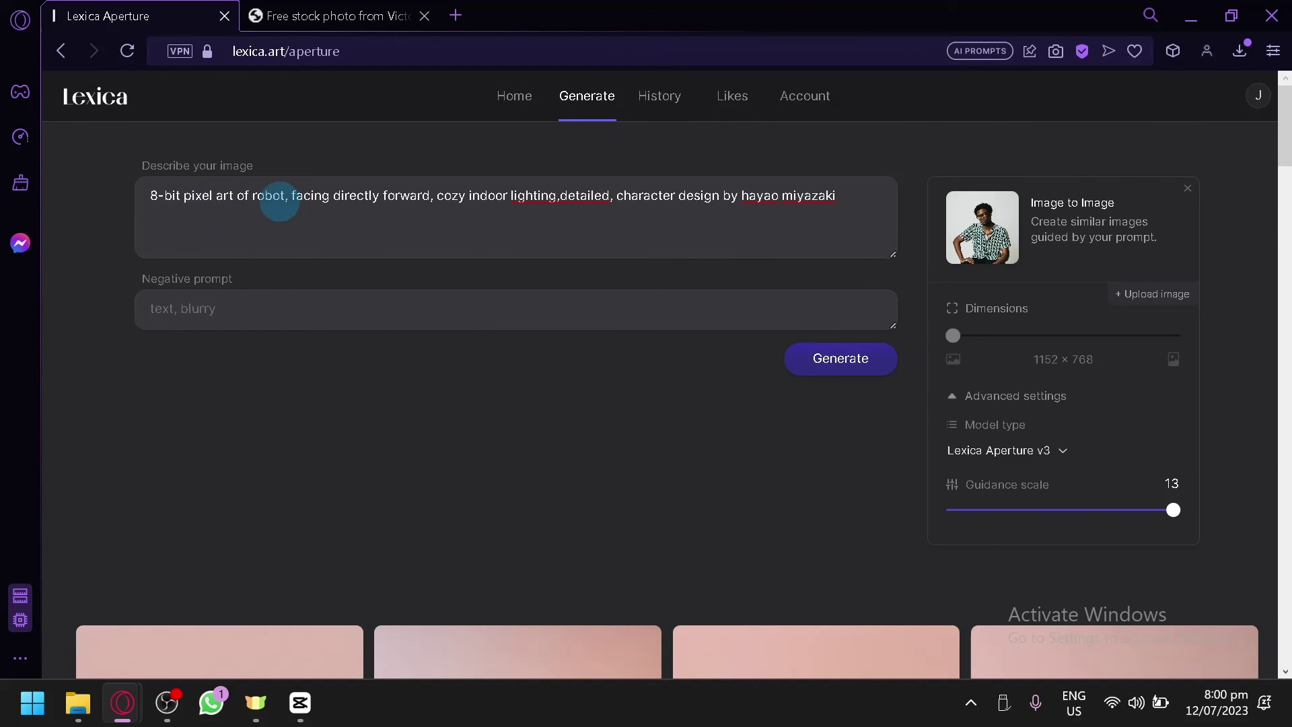
scroll(762, 370, down, 6)
scroll(909, 341, up, 6)
scroll(963, 354, down, 4)
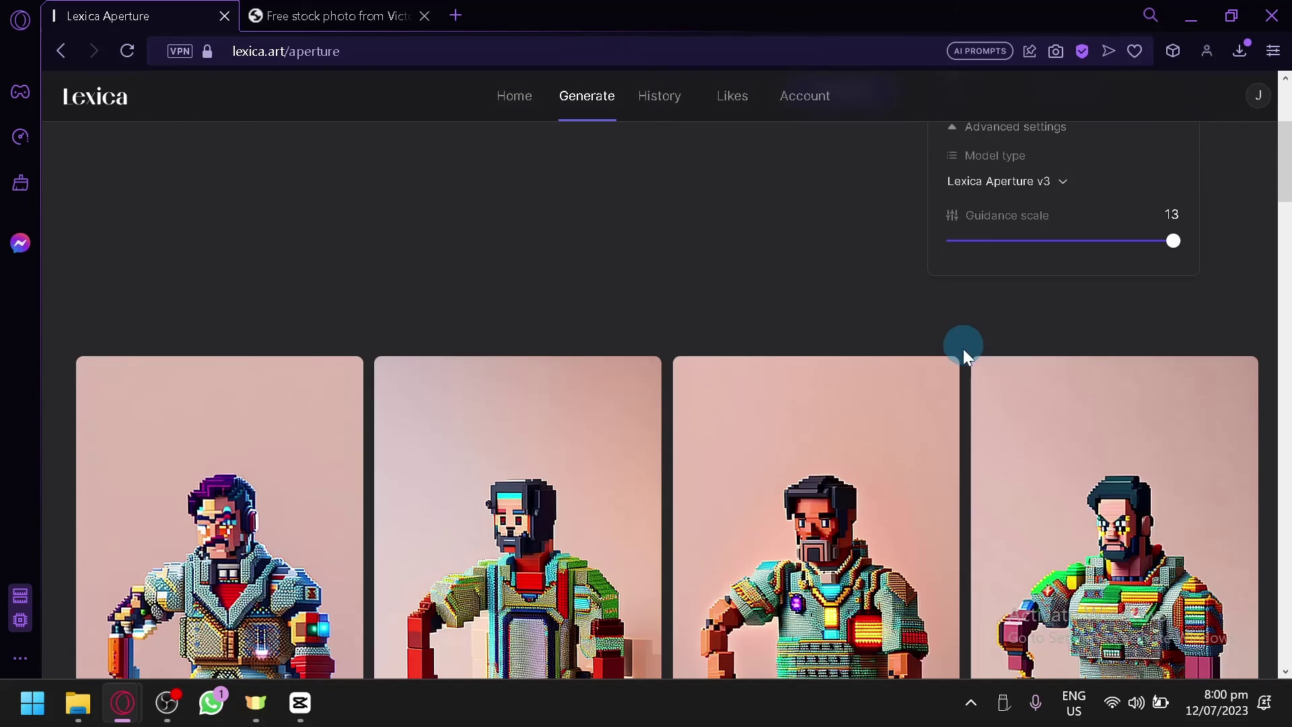
scroll(262, 195, up, 4)
- Delete 'of robot' from the pixel-art prompt and regenerate
click(280, 195)
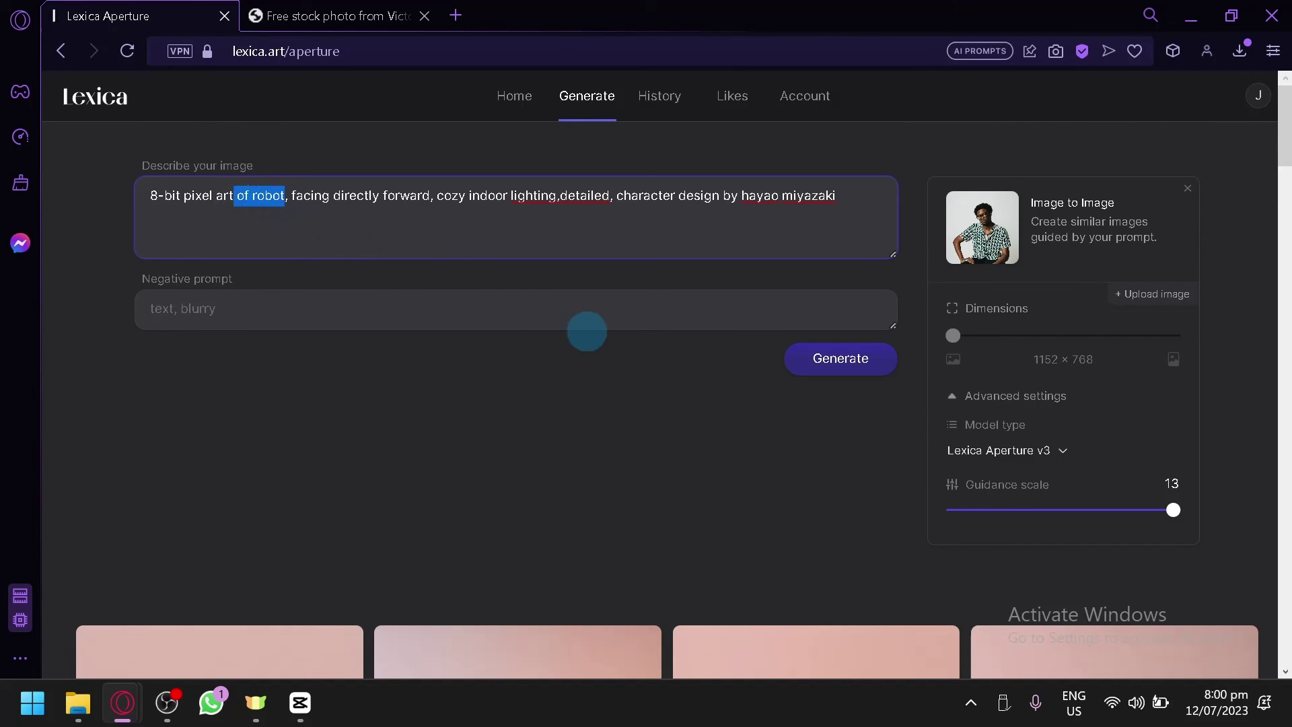
key(BackSpace)
click(823, 364)
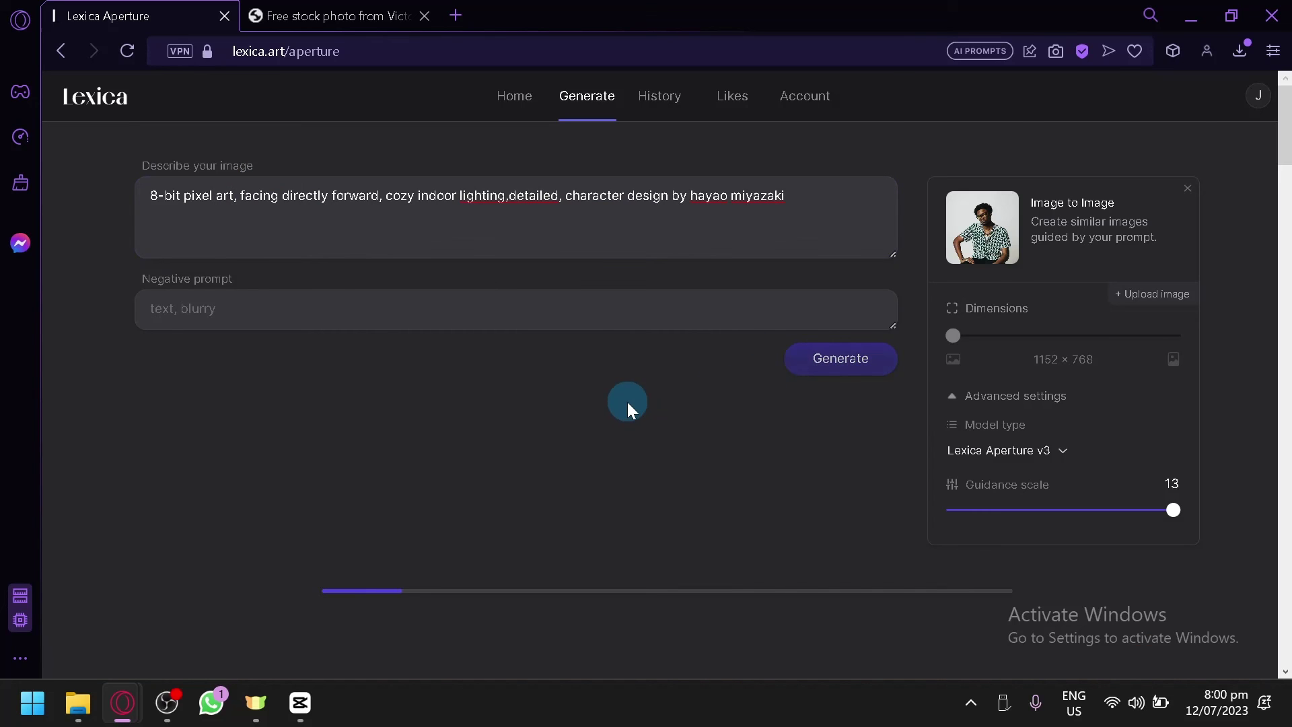
- Scroll through the Generate page after the free-trial-ended notice, showing the earlier green figures
scroll(653, 340, down, 2)
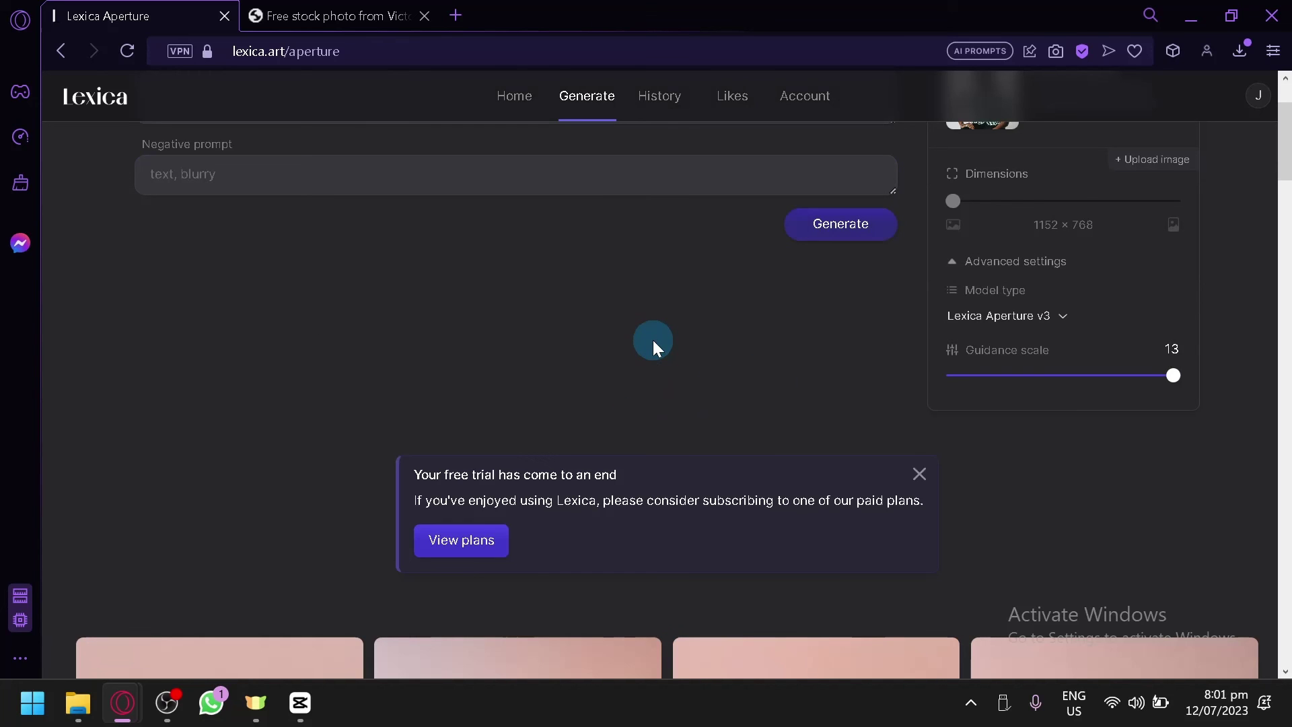
scroll(558, 430, down, 2)
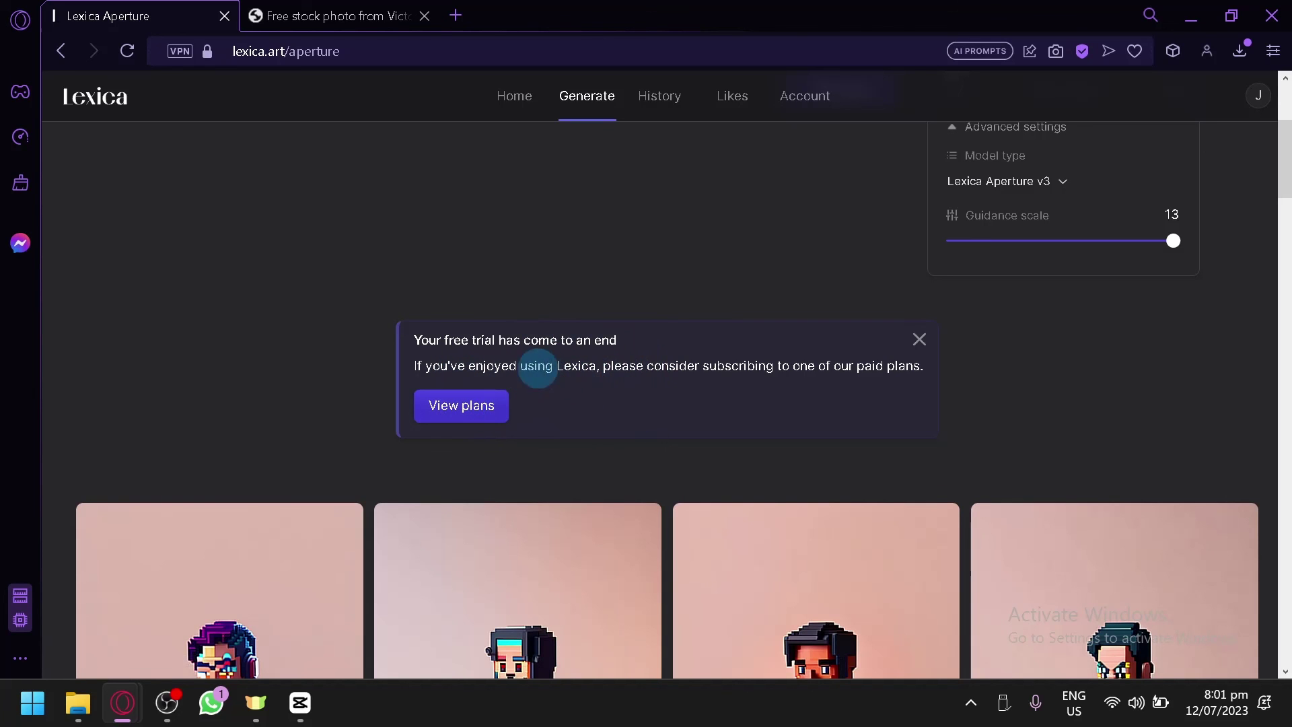
scroll(600, 357, down, 12)
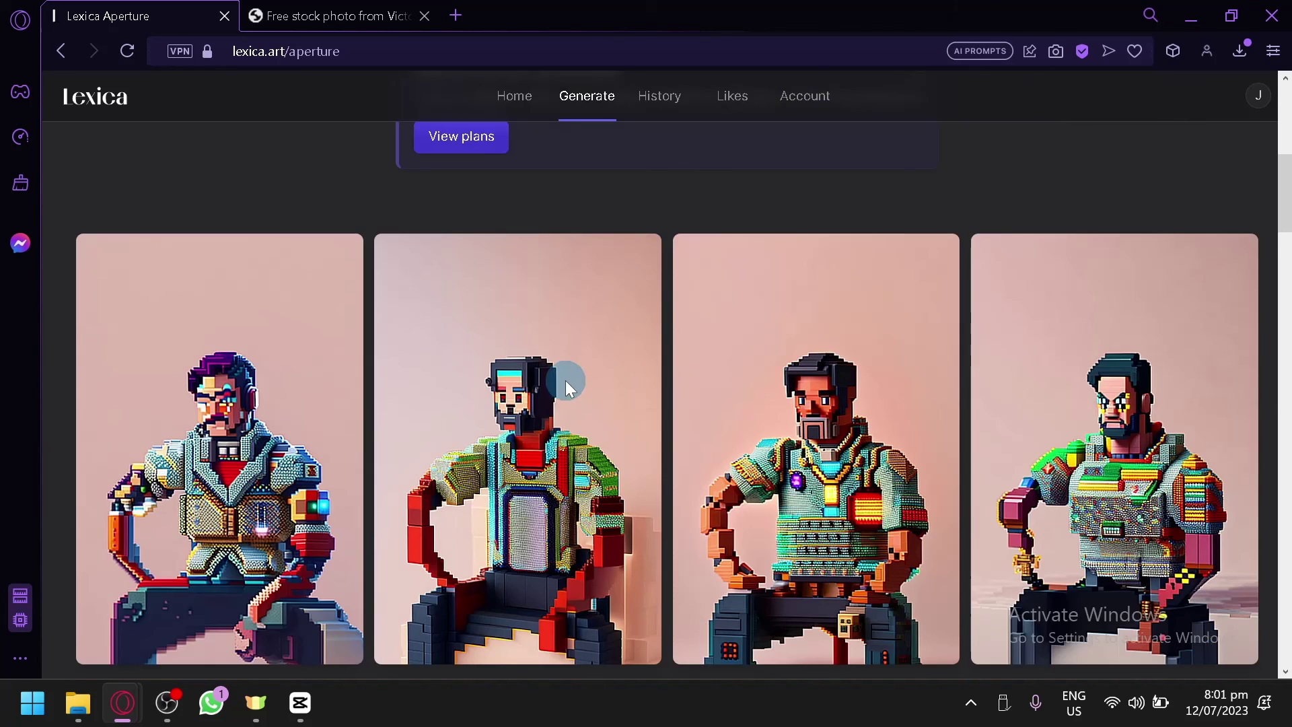
scroll(543, 450, down, 5)
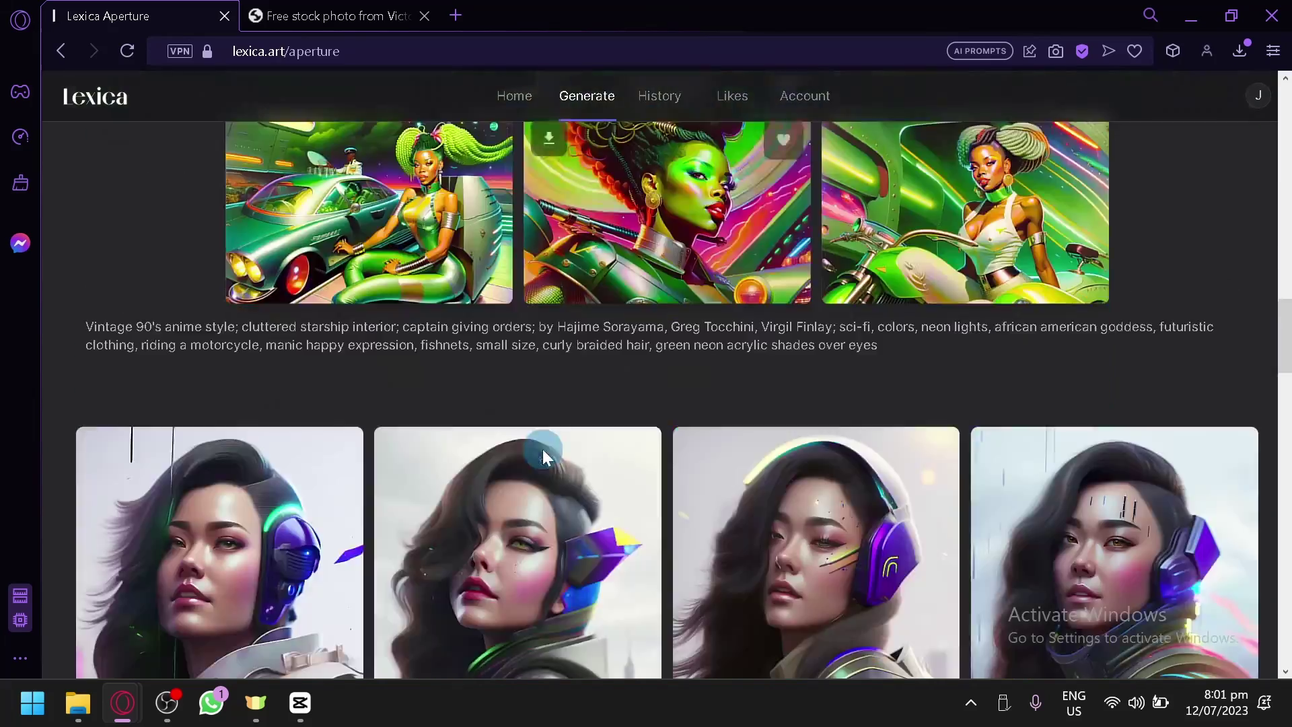
scroll(516, 418, up, 10)
scroll(453, 451, up, 10)
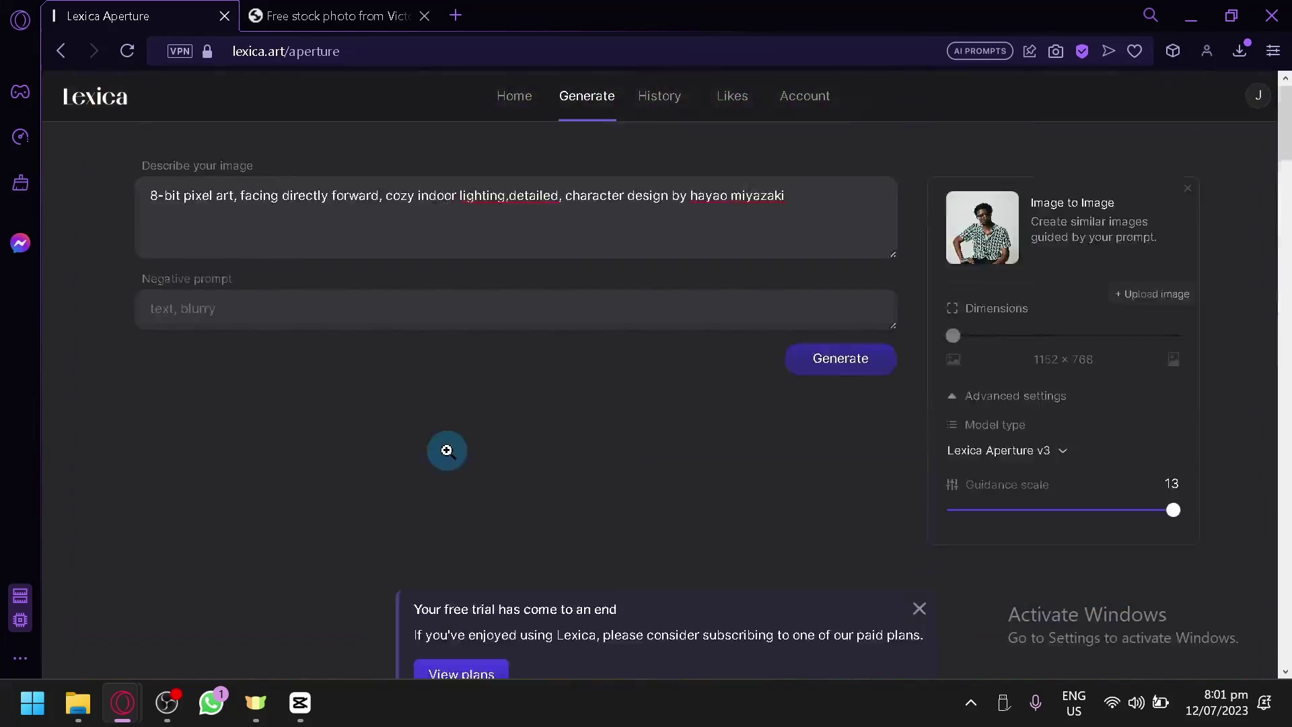
scroll(447, 447, down, 16)
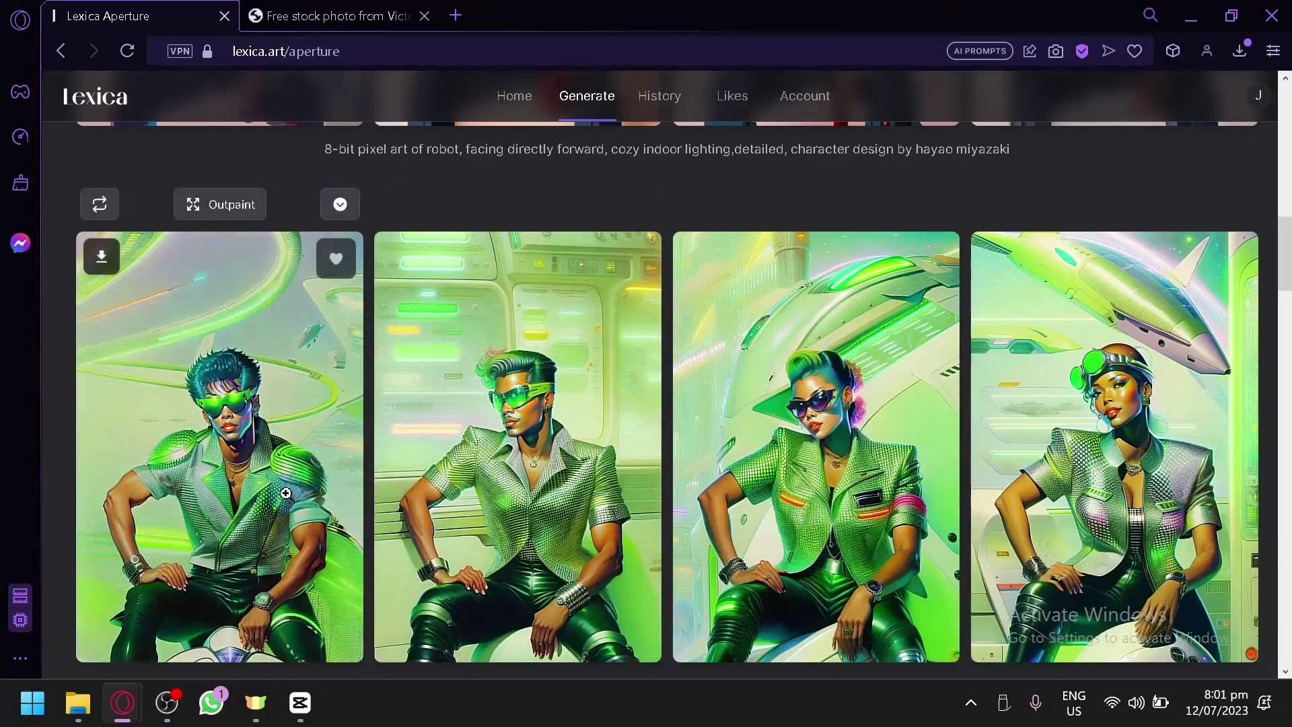